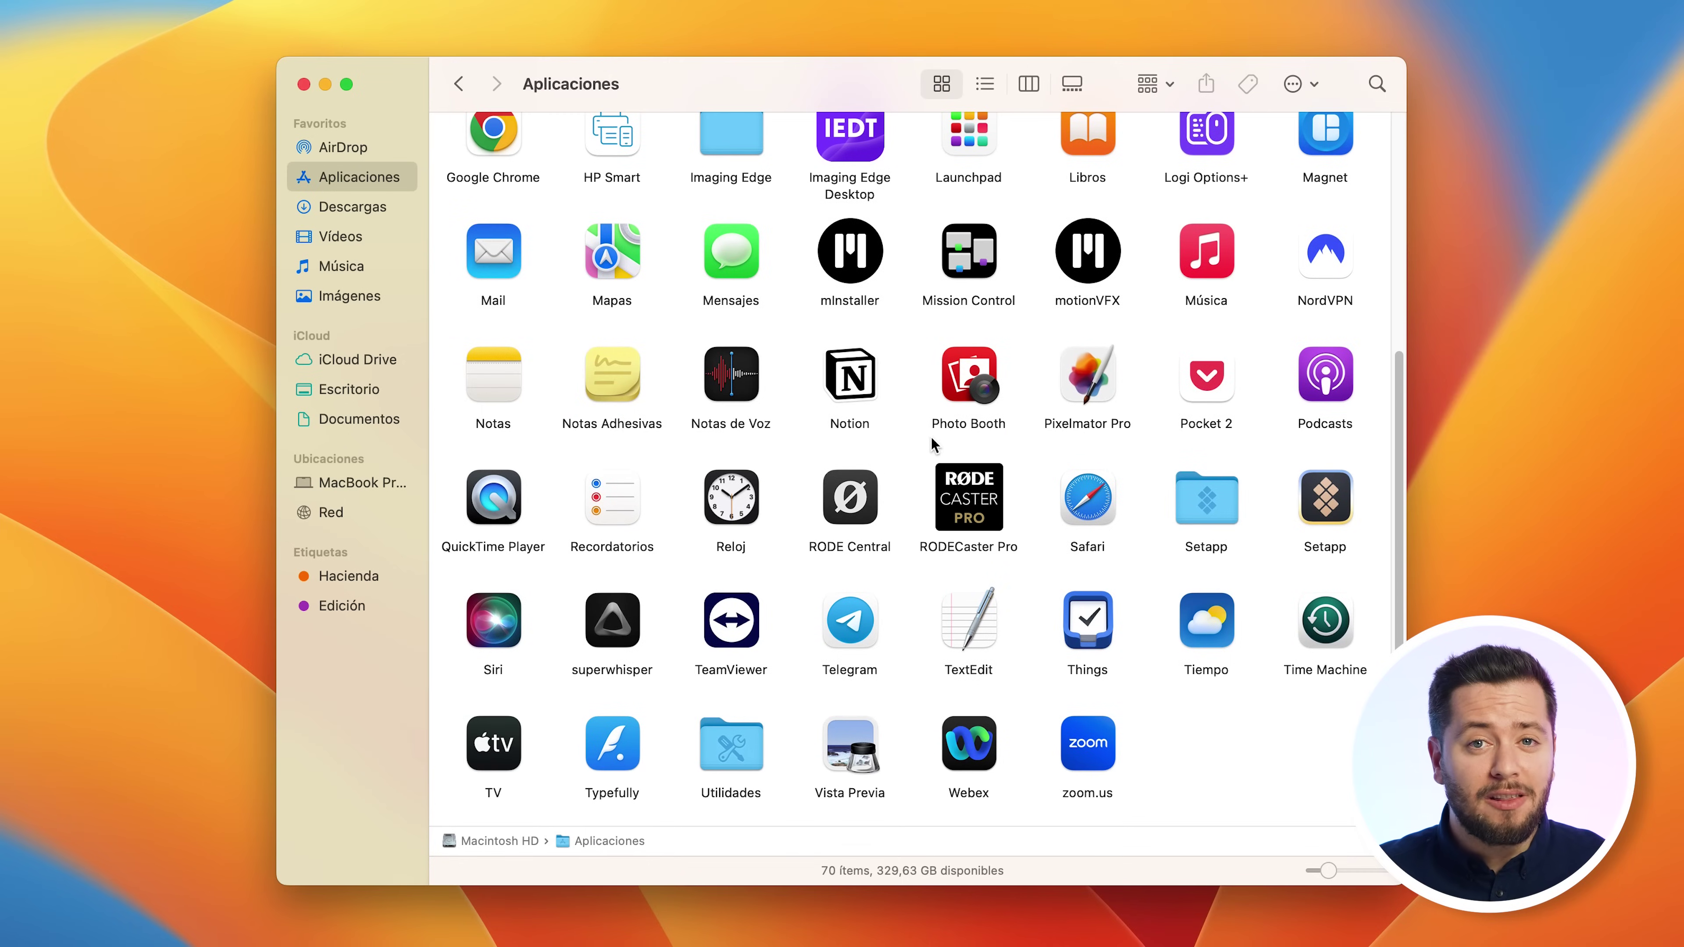
Step: Open Monitor de Actividad from the Utilidades folder in Finder and show the CPU usage of all processes
double_click(732, 744)
double_click(1091, 298)
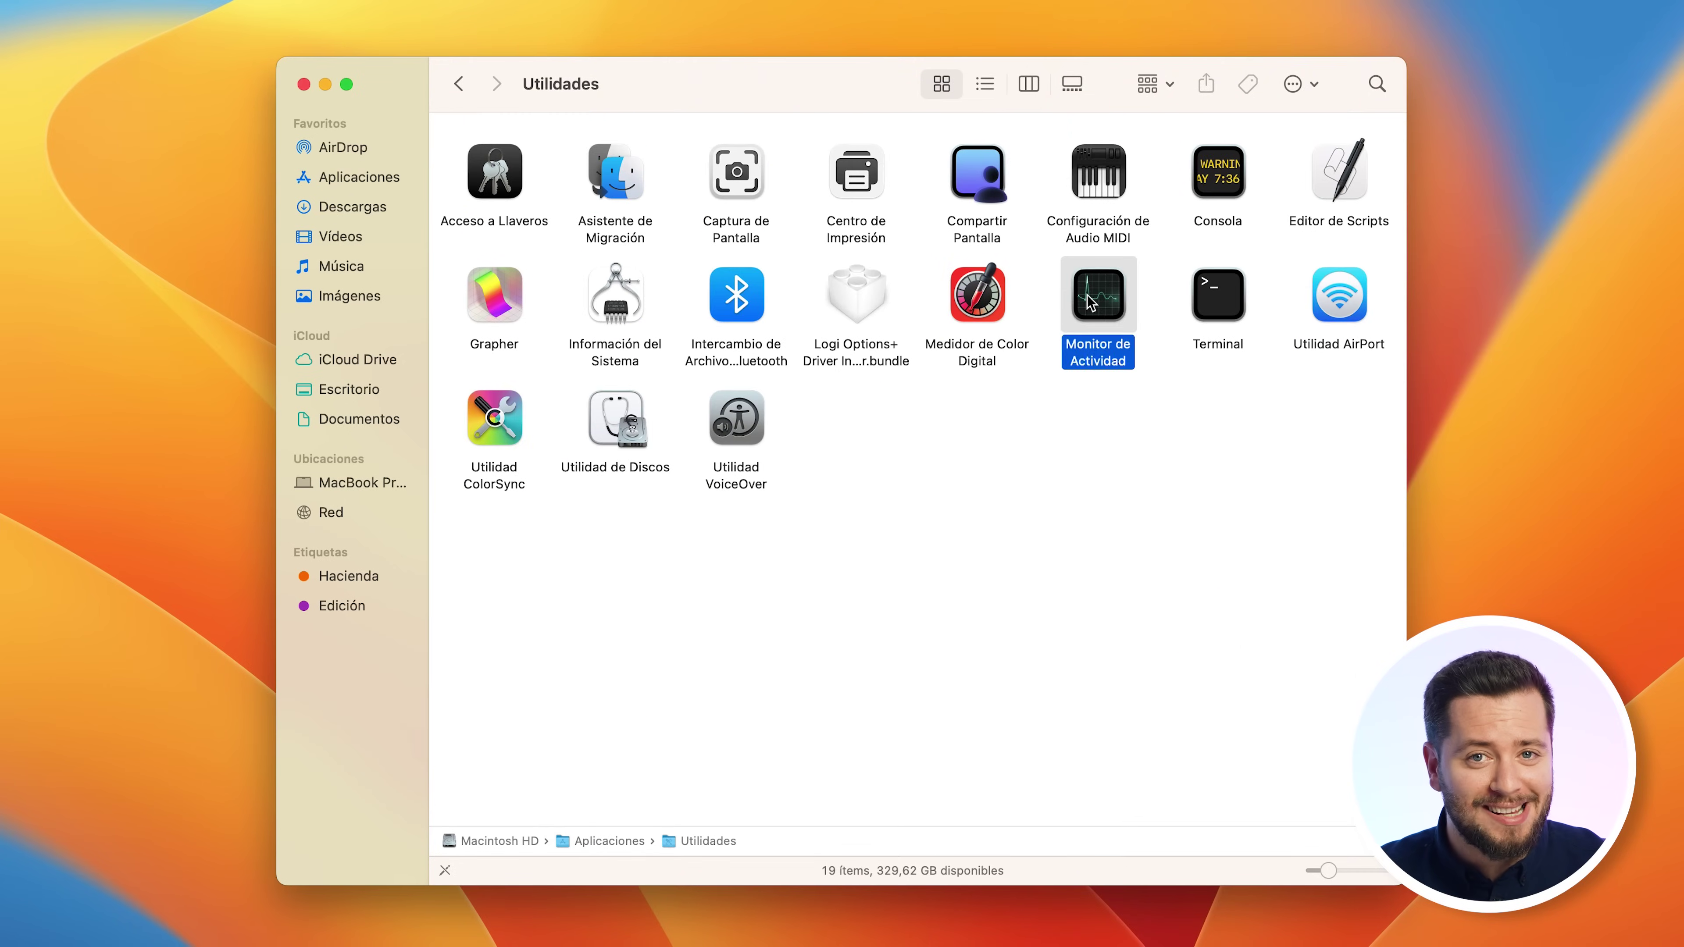
click(705, 70)
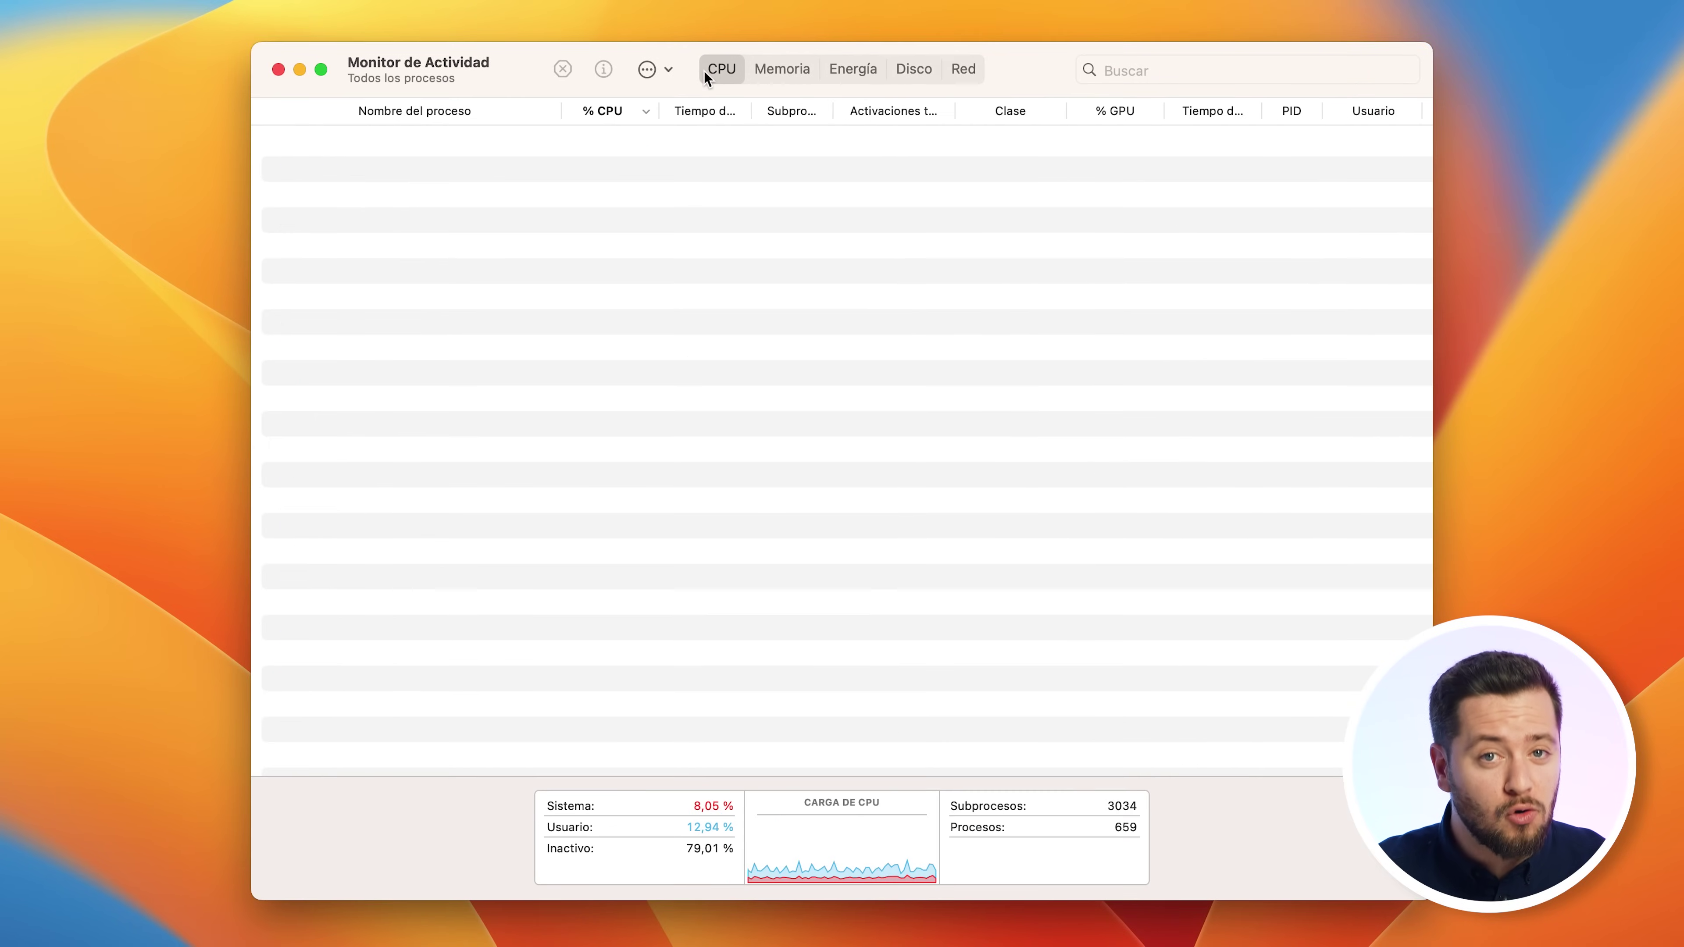
Step: Review the memory use of running processes and the energy use of apps
click(782, 70)
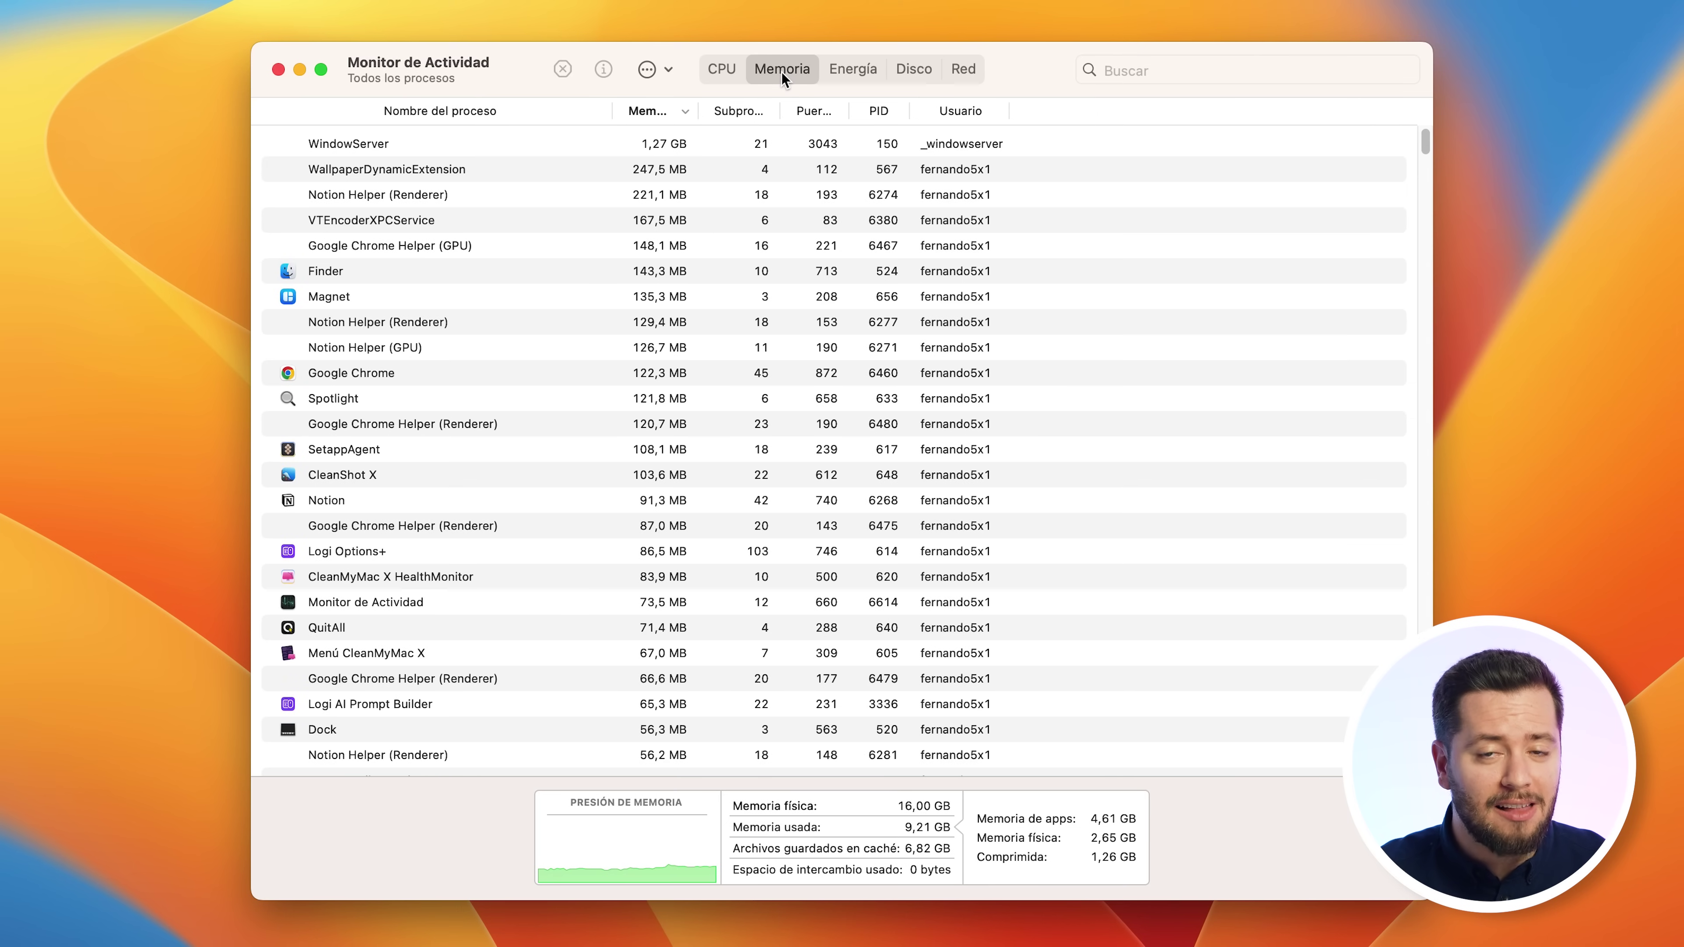
scroll(459, 370, down, 2)
scroll(460, 370, down, 5)
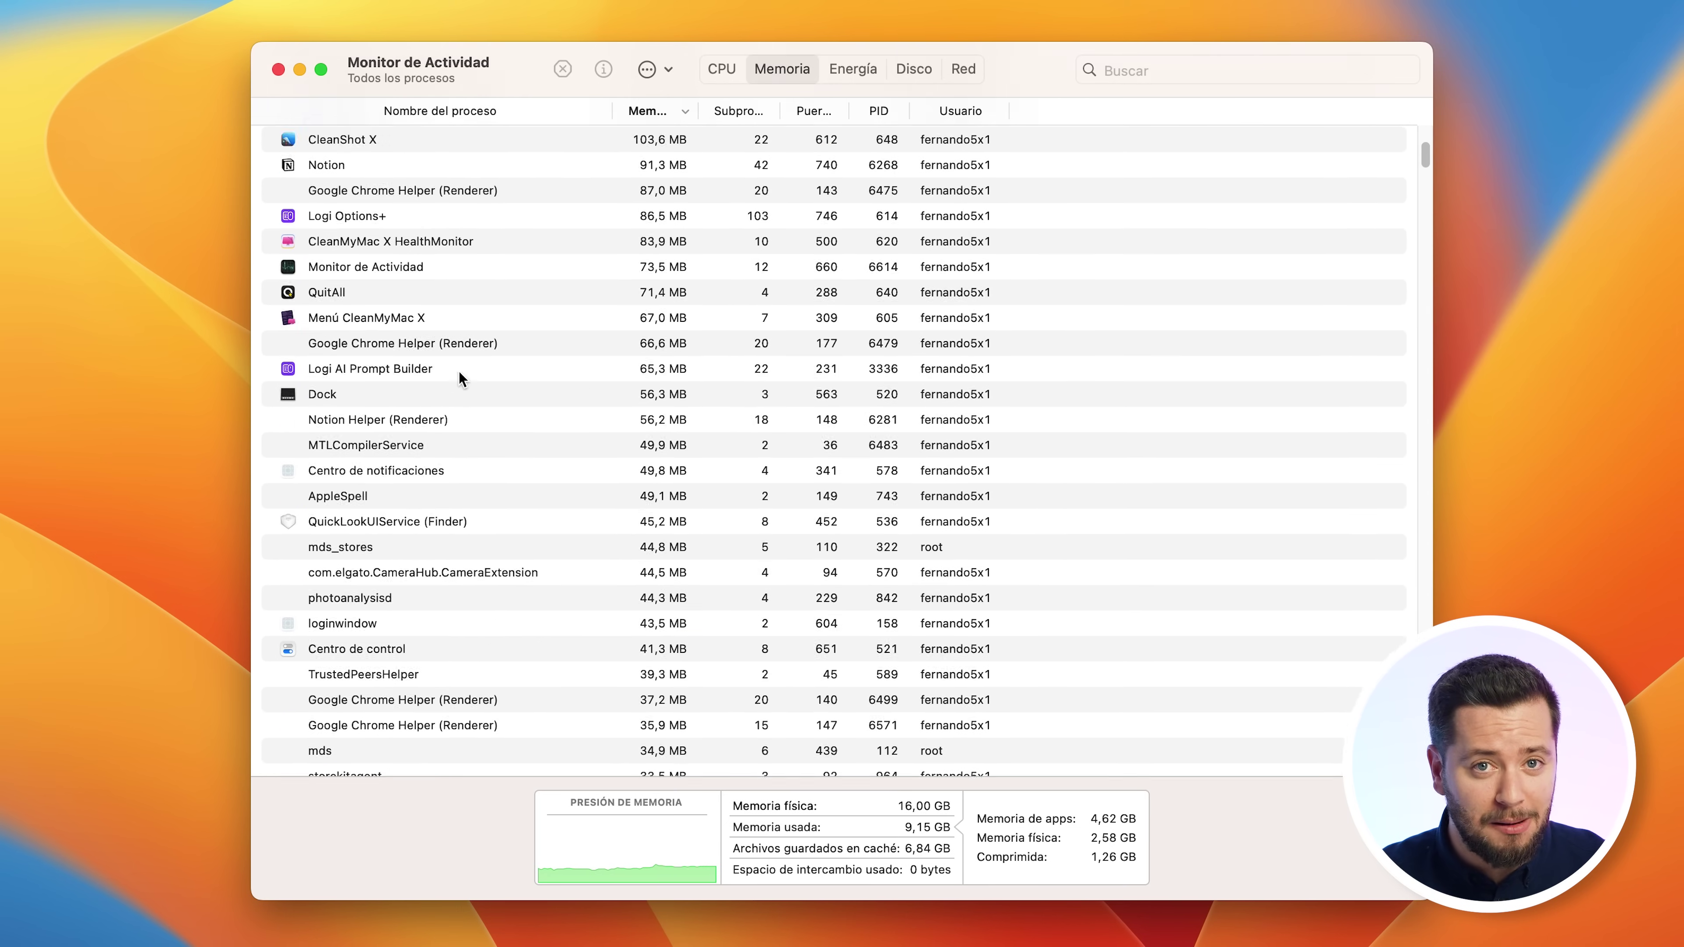
scroll(460, 371, up, 7)
click(827, 68)
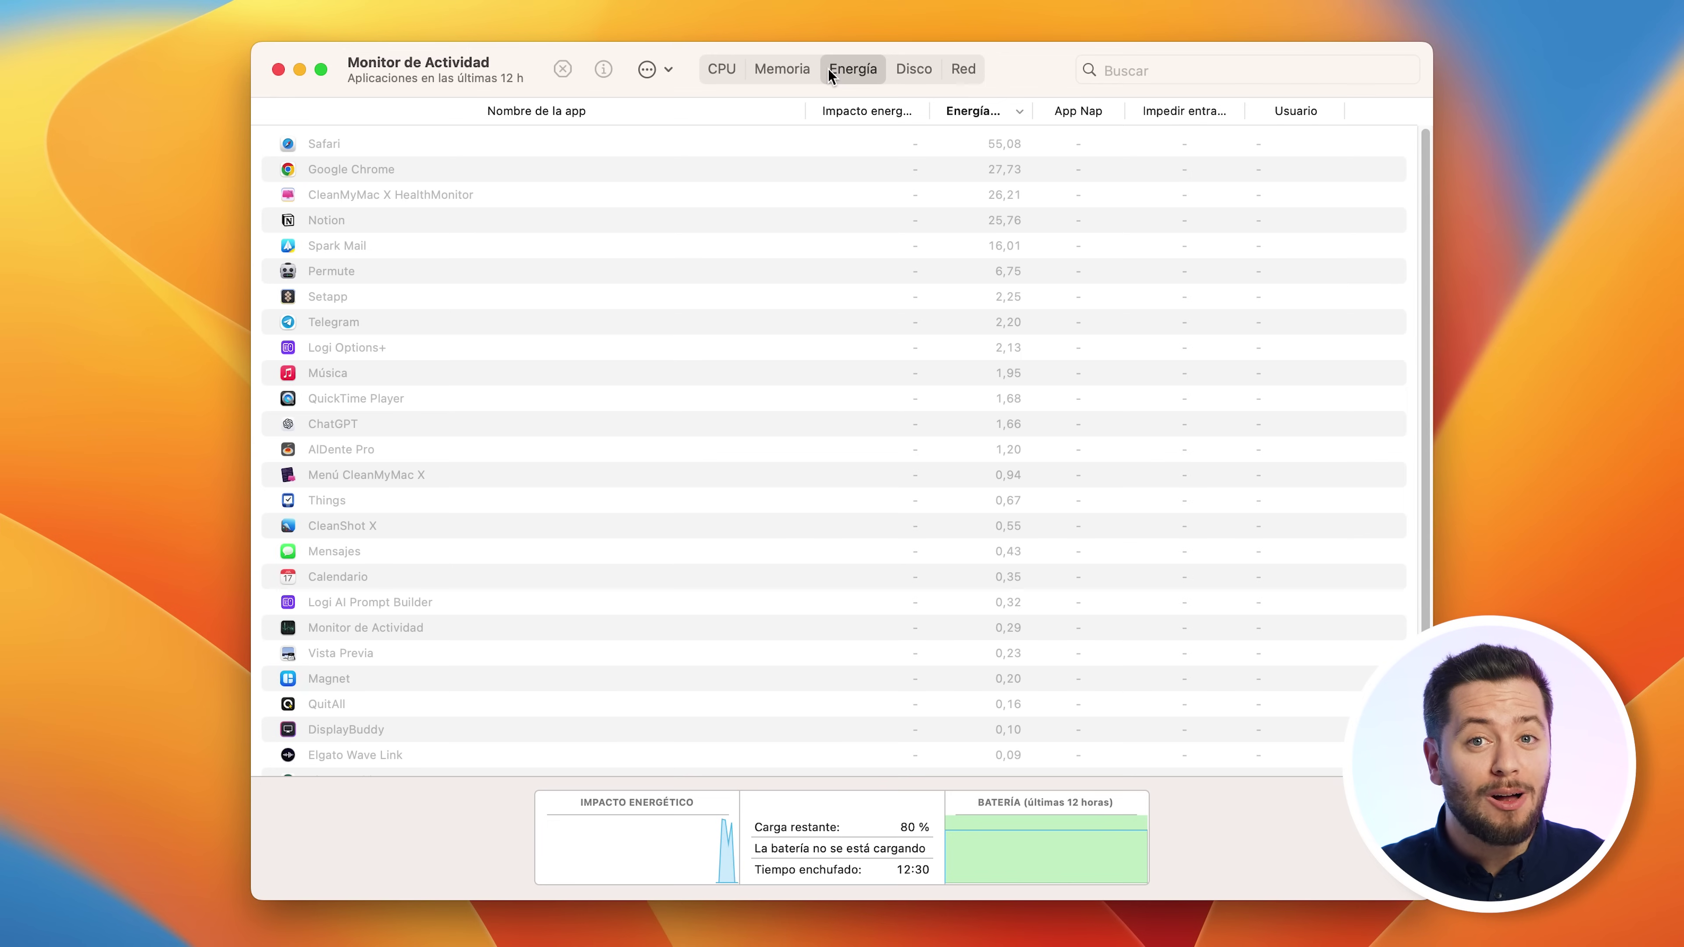
click(758, 69)
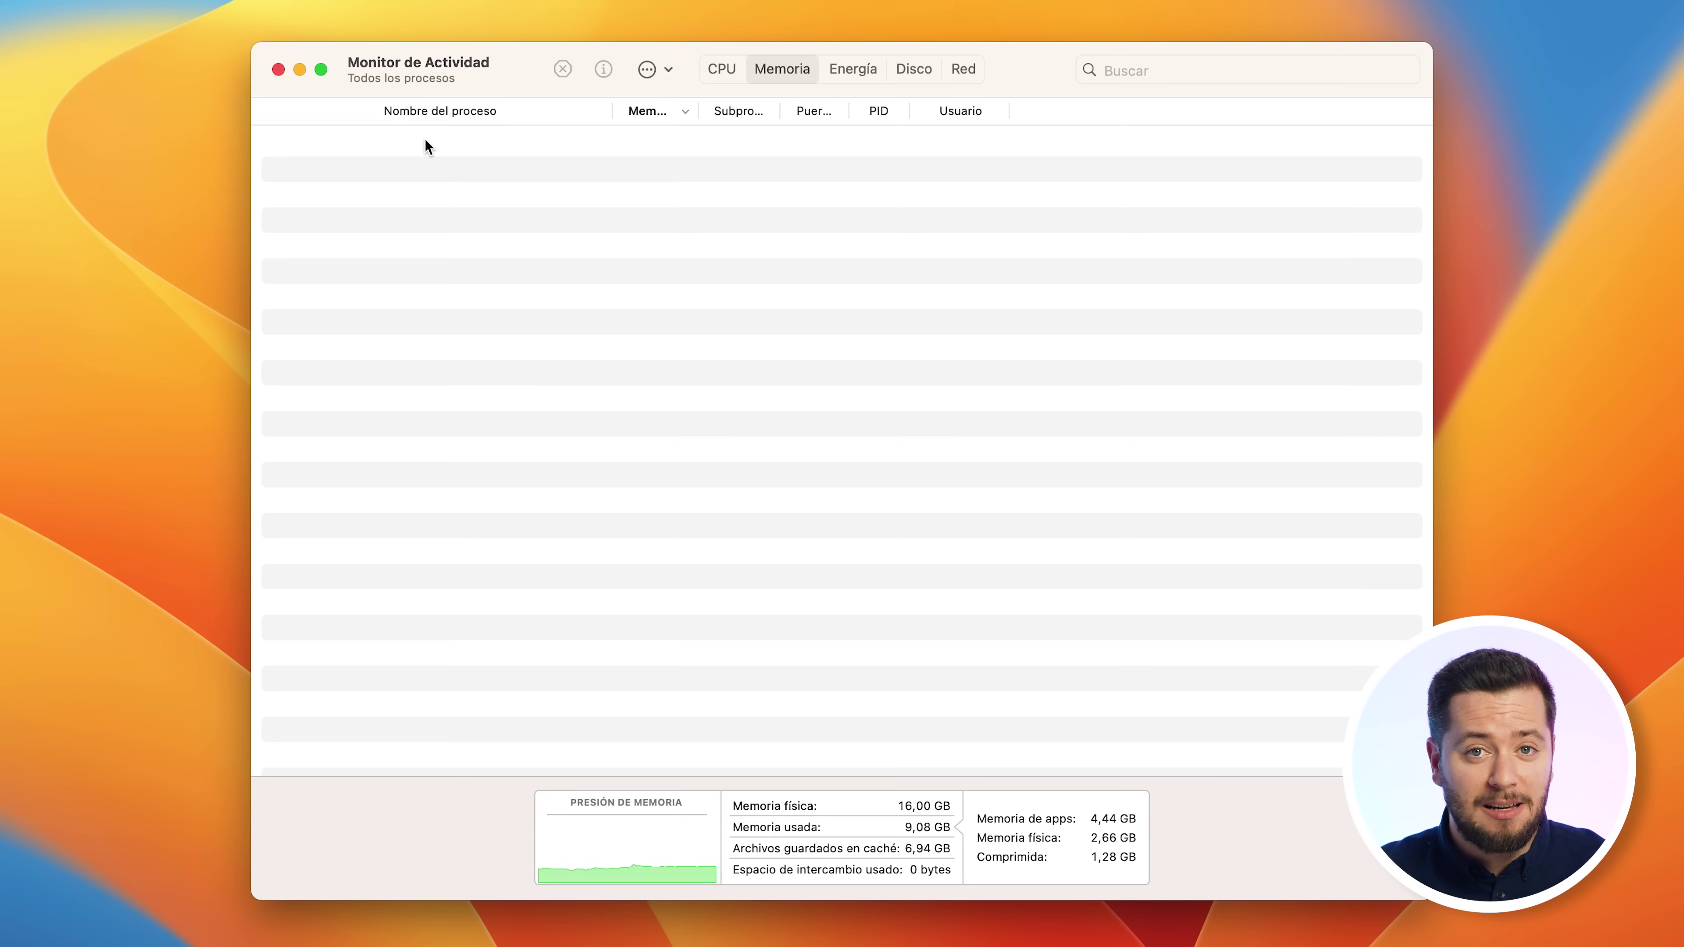
Step: Return to the CPU usage list and select the Finder process, followed by the Magnet process
click(722, 69)
click(355, 246)
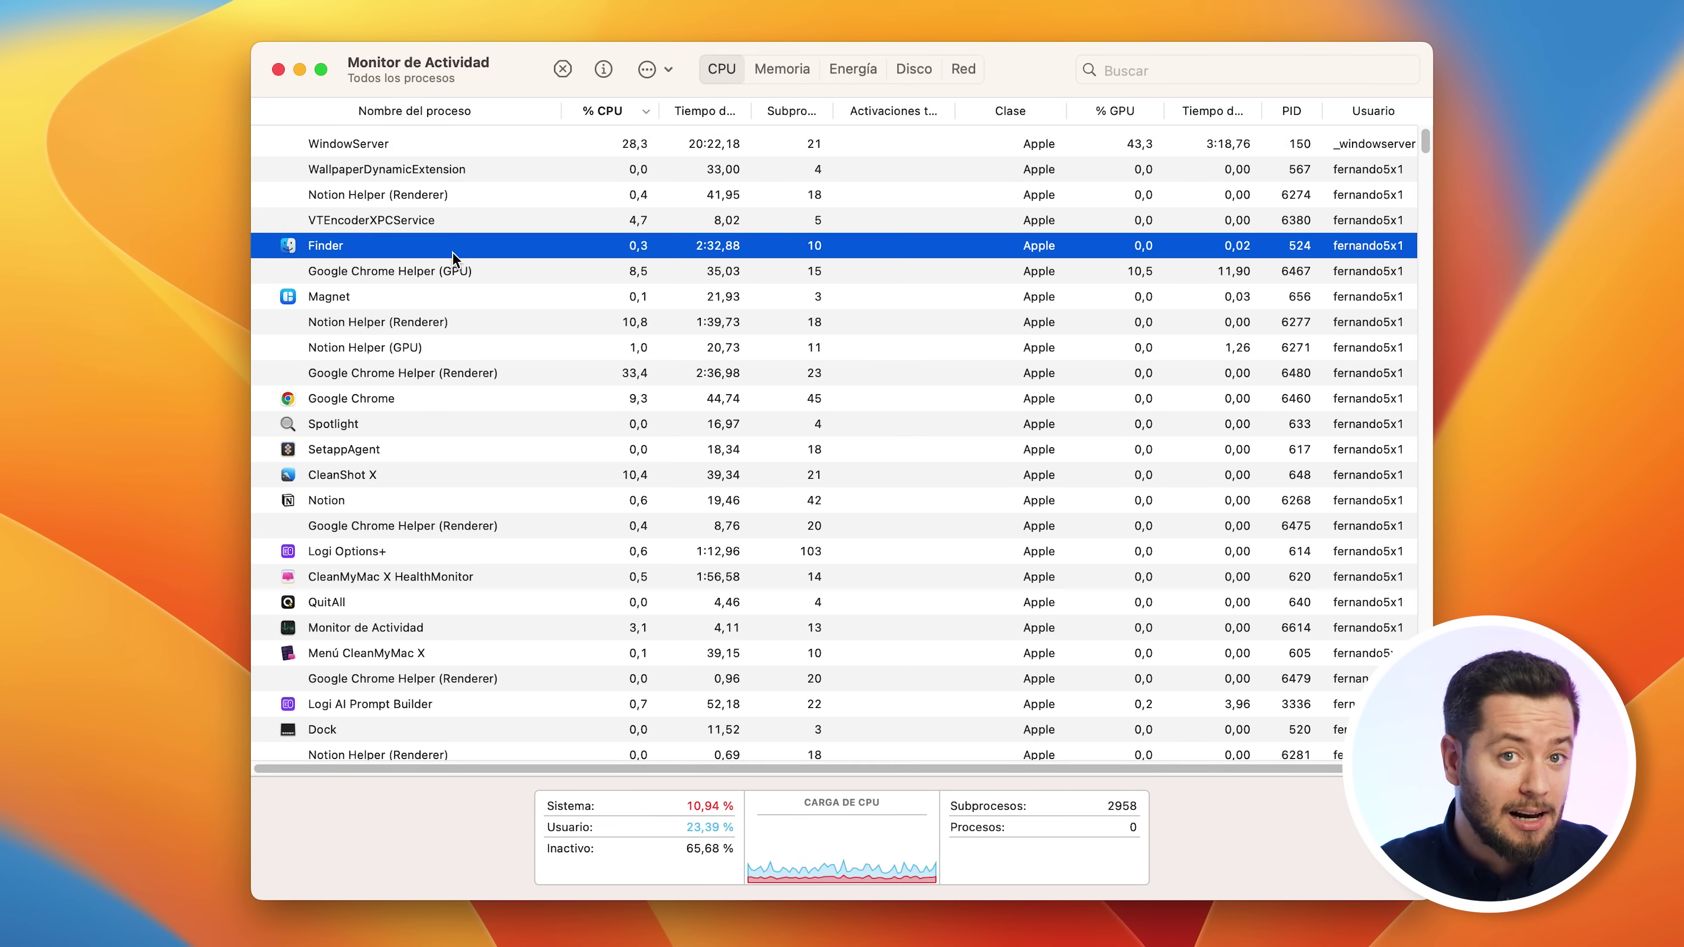
click(333, 299)
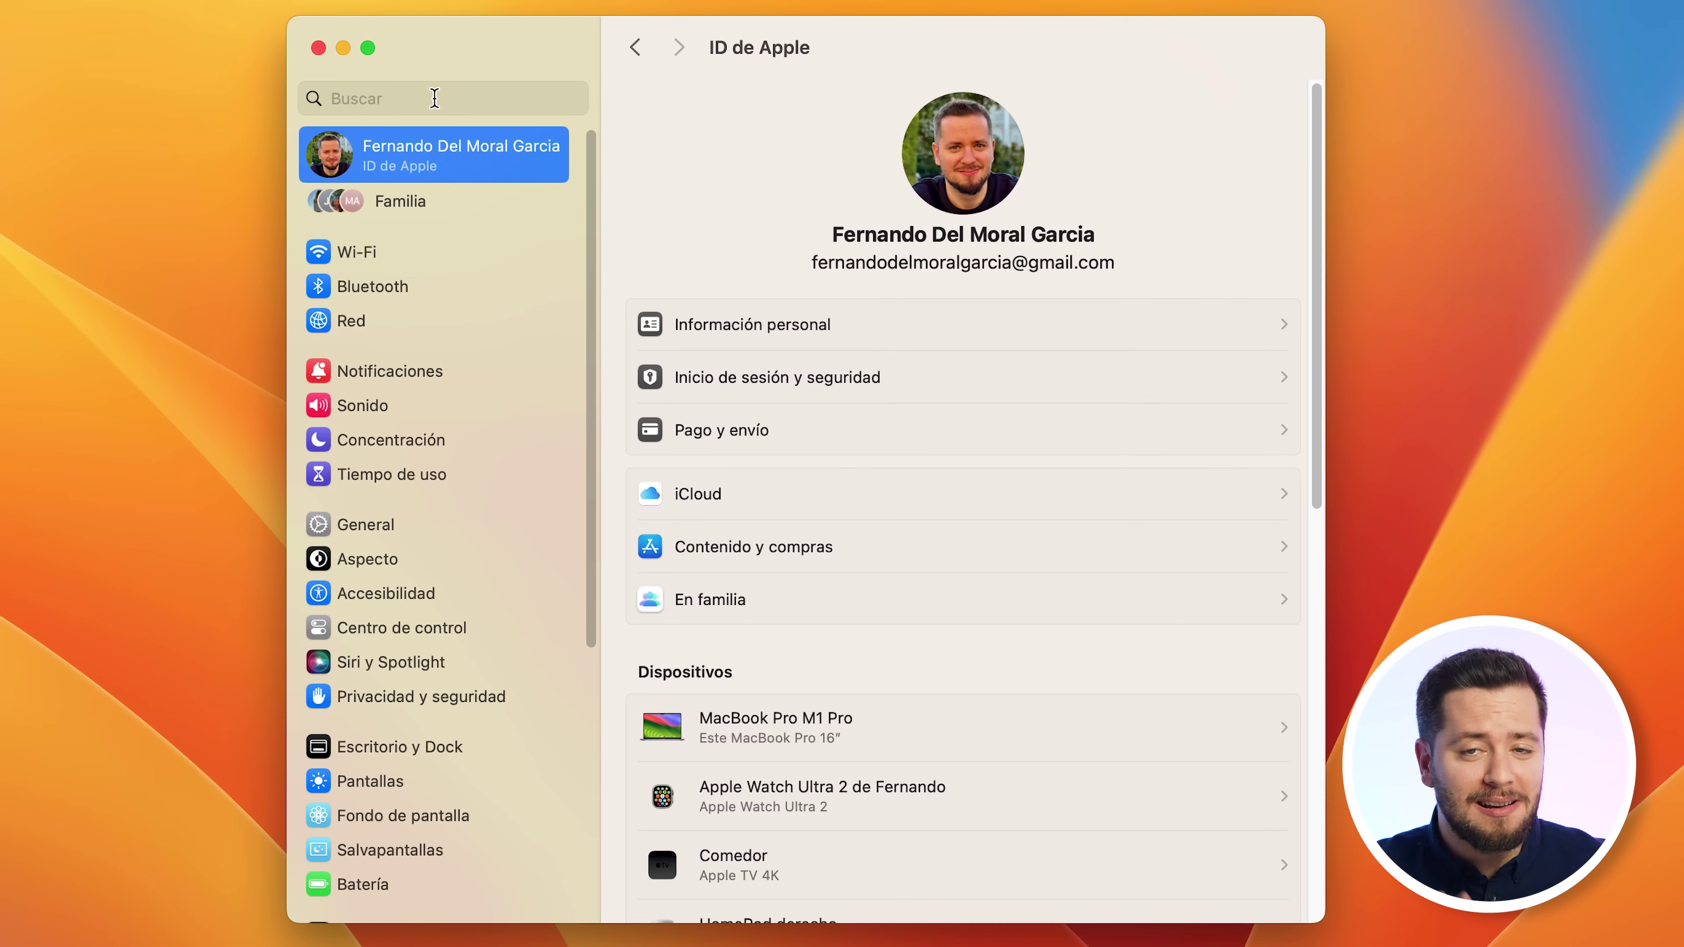
Step: Search the System Settings for "Items" and open the Ítems de inicio settings
click(434, 98)
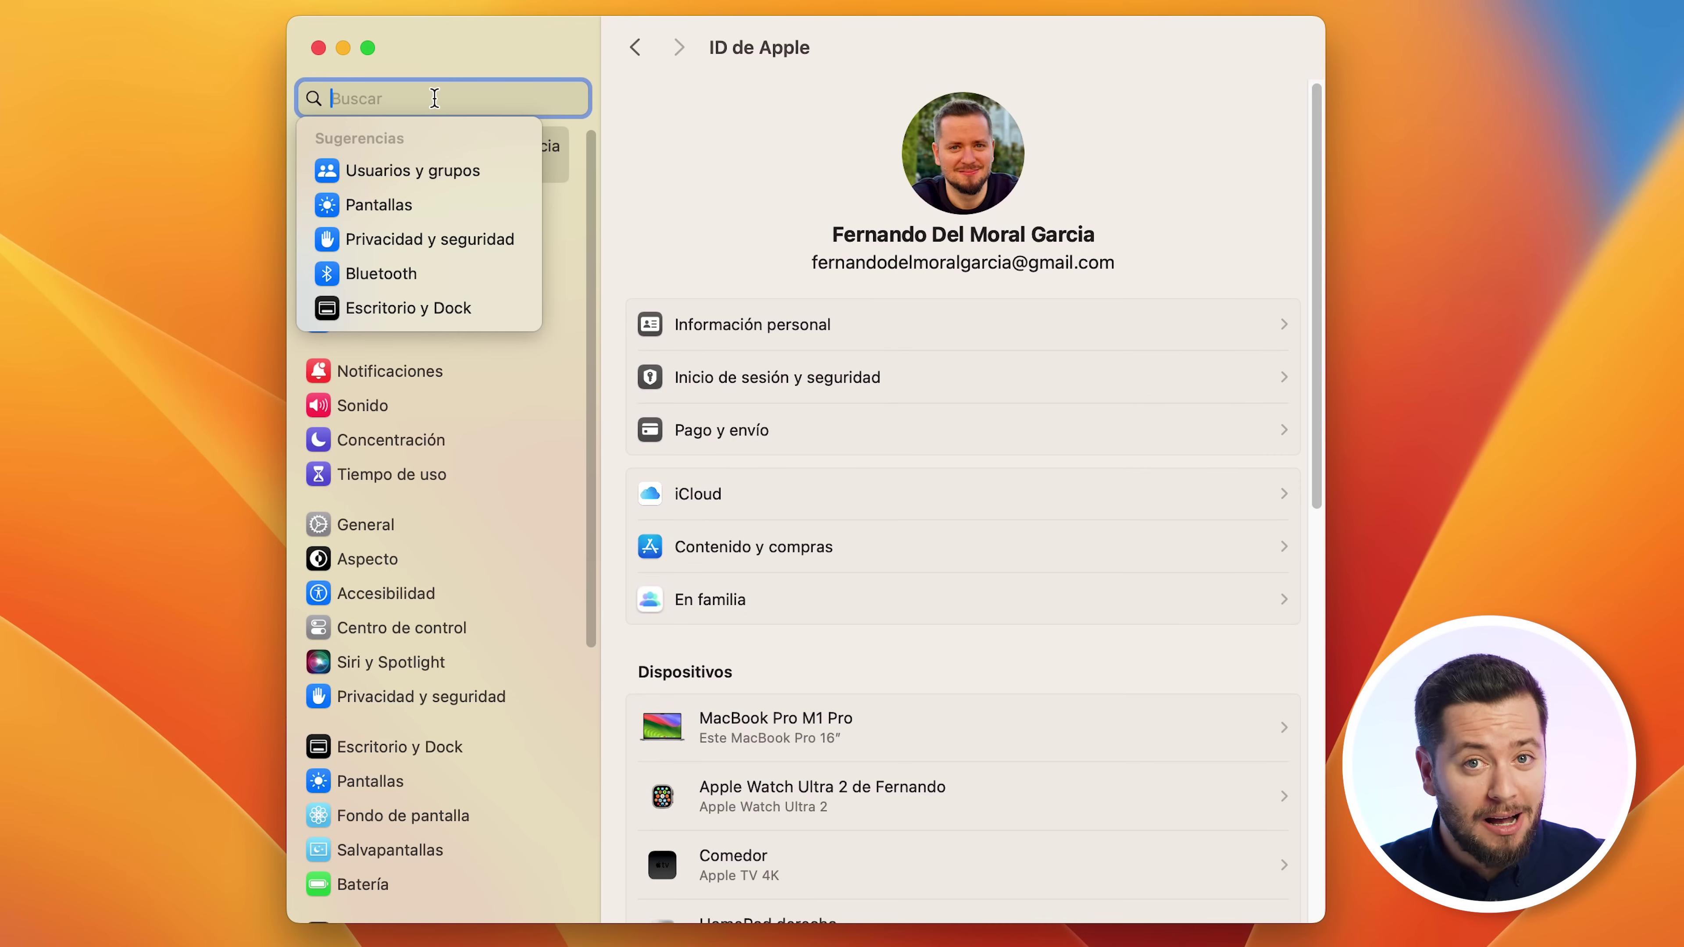
text(Items)
click(444, 142)
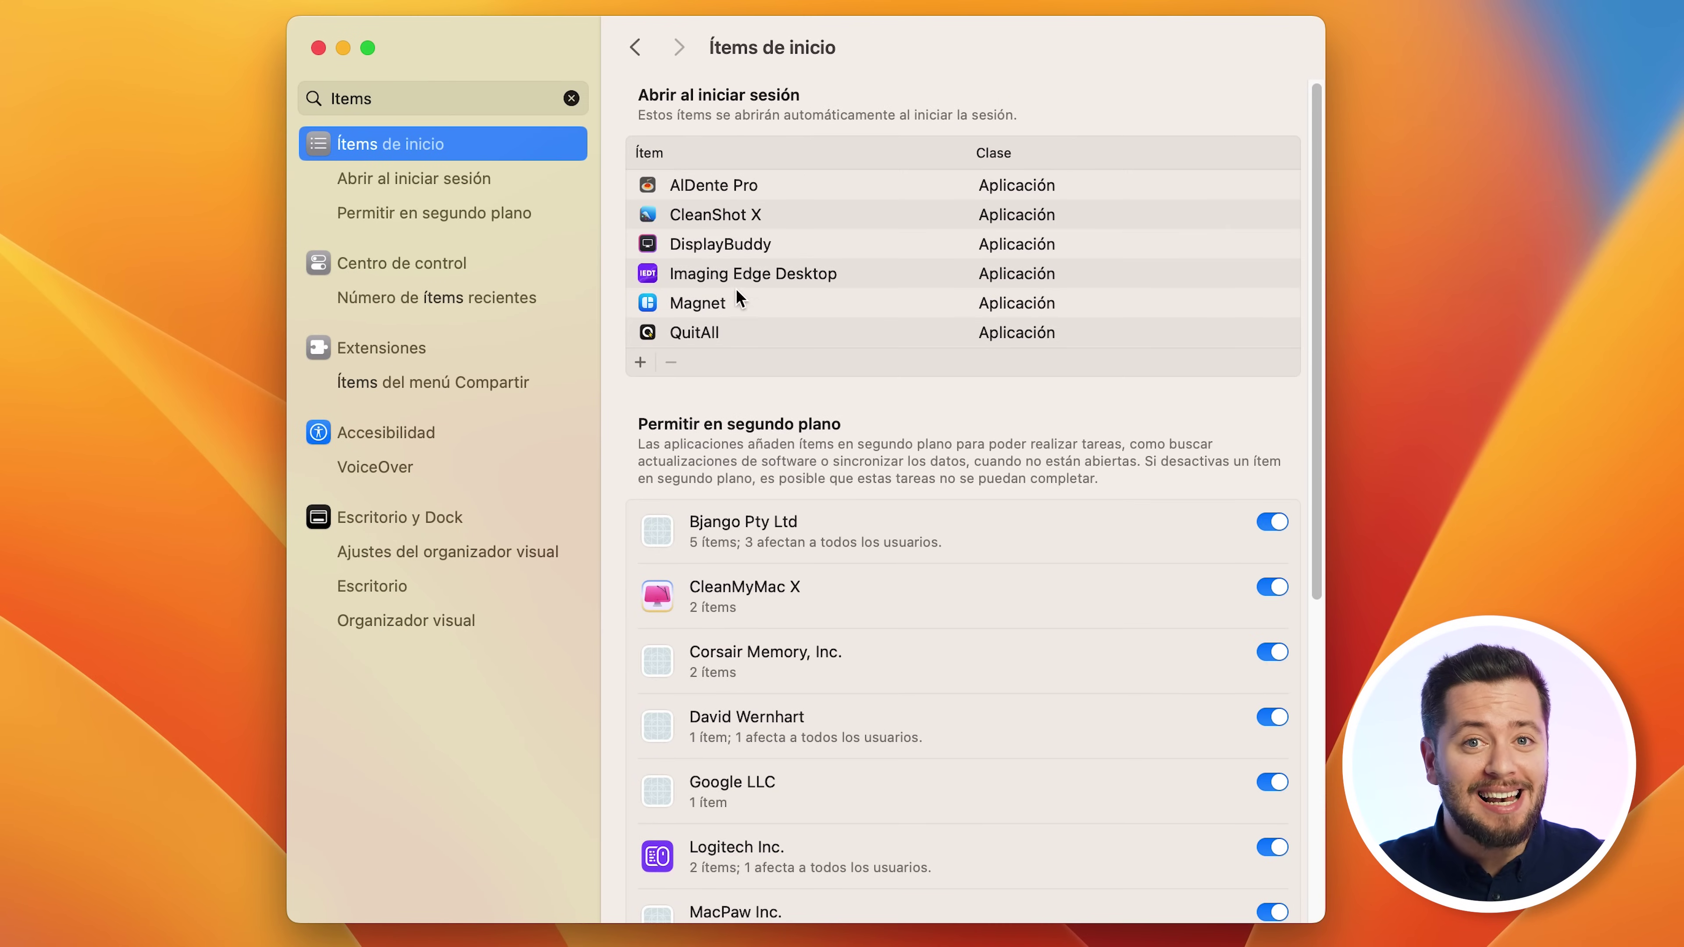
Step: Remove Imaging Edge Desktop from the apps that open at login and look over the remaining startup items
click(745, 274)
click(671, 363)
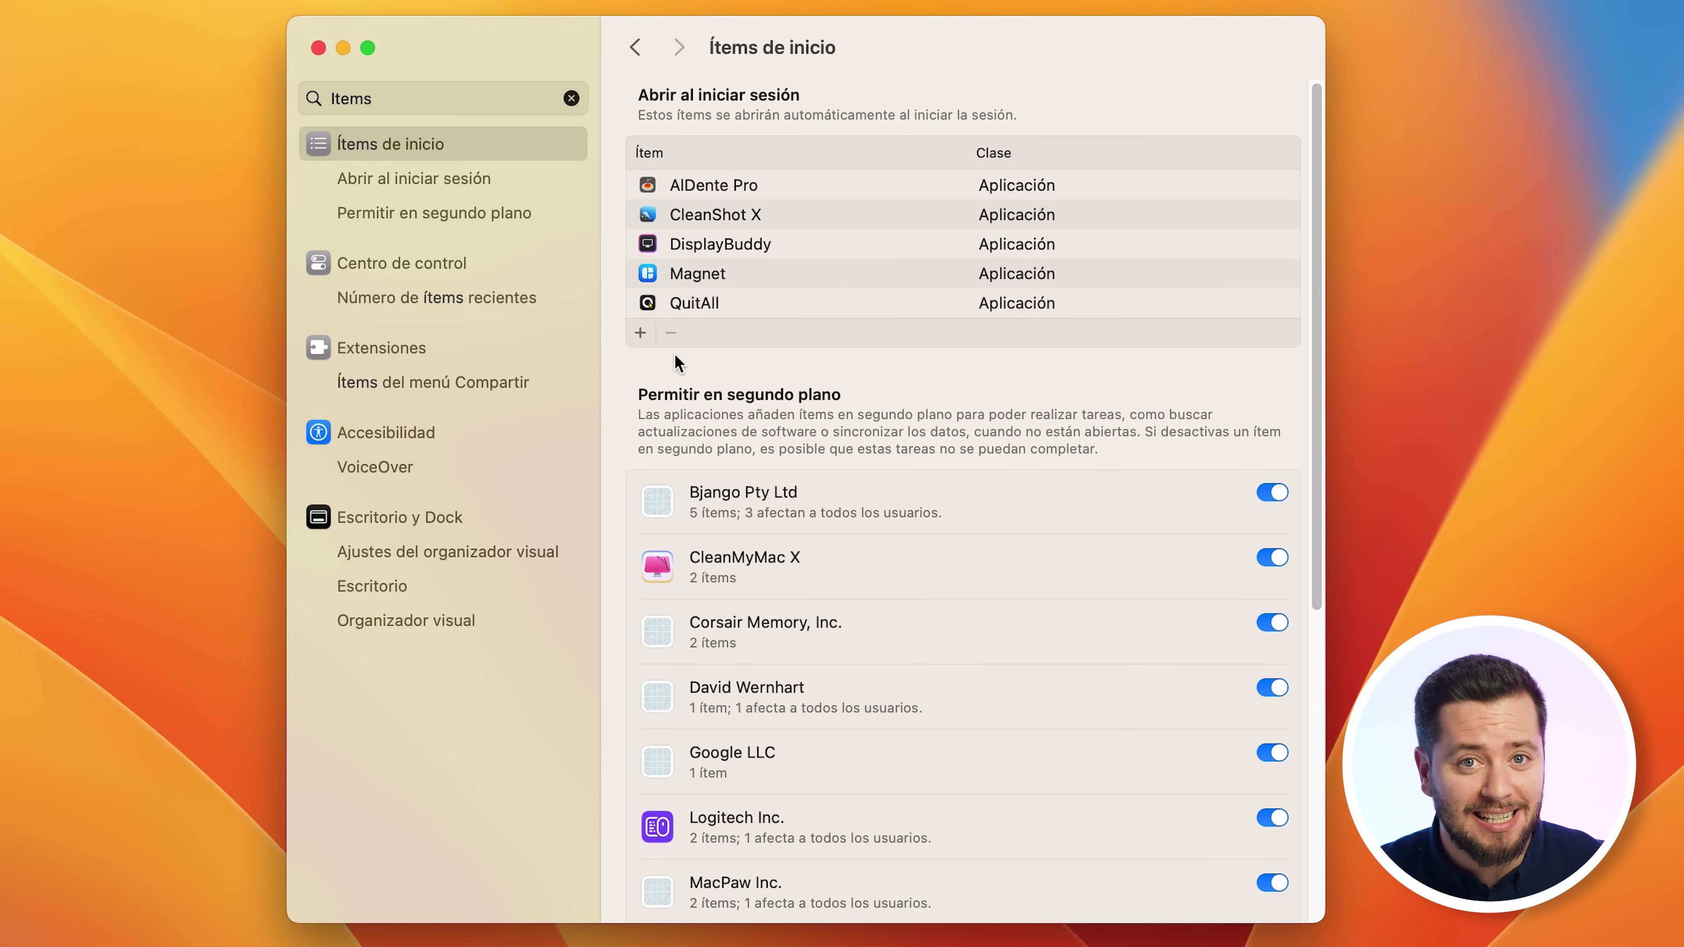
scroll(723, 264, down, 10)
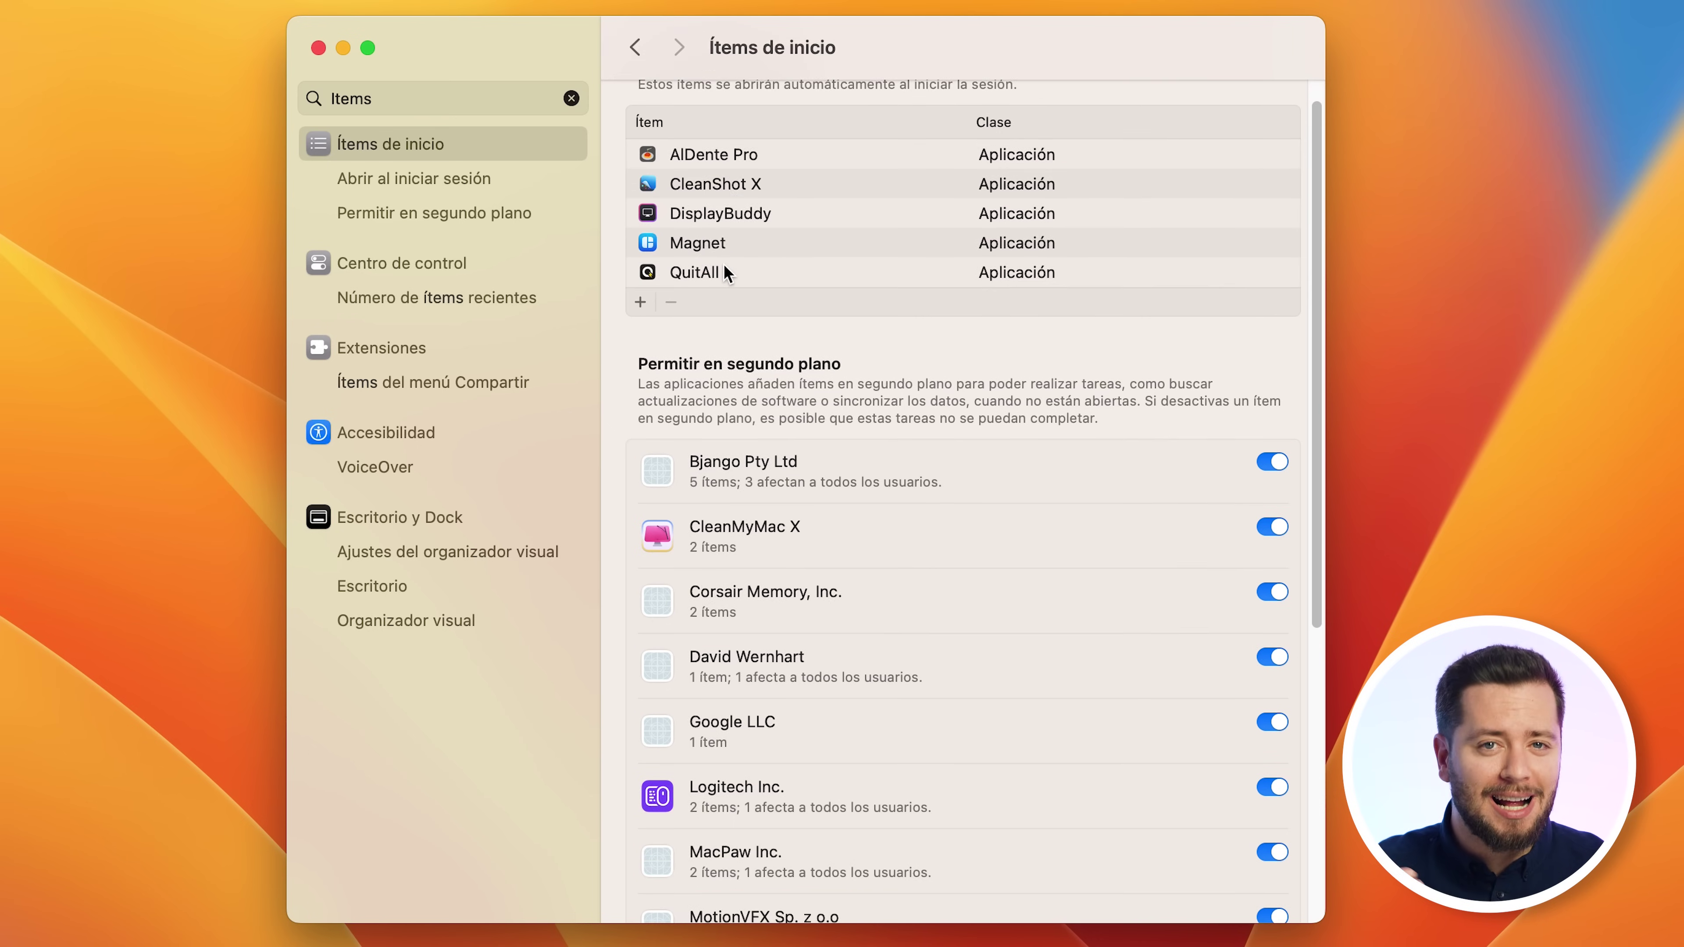
scroll(723, 263, up, 10)
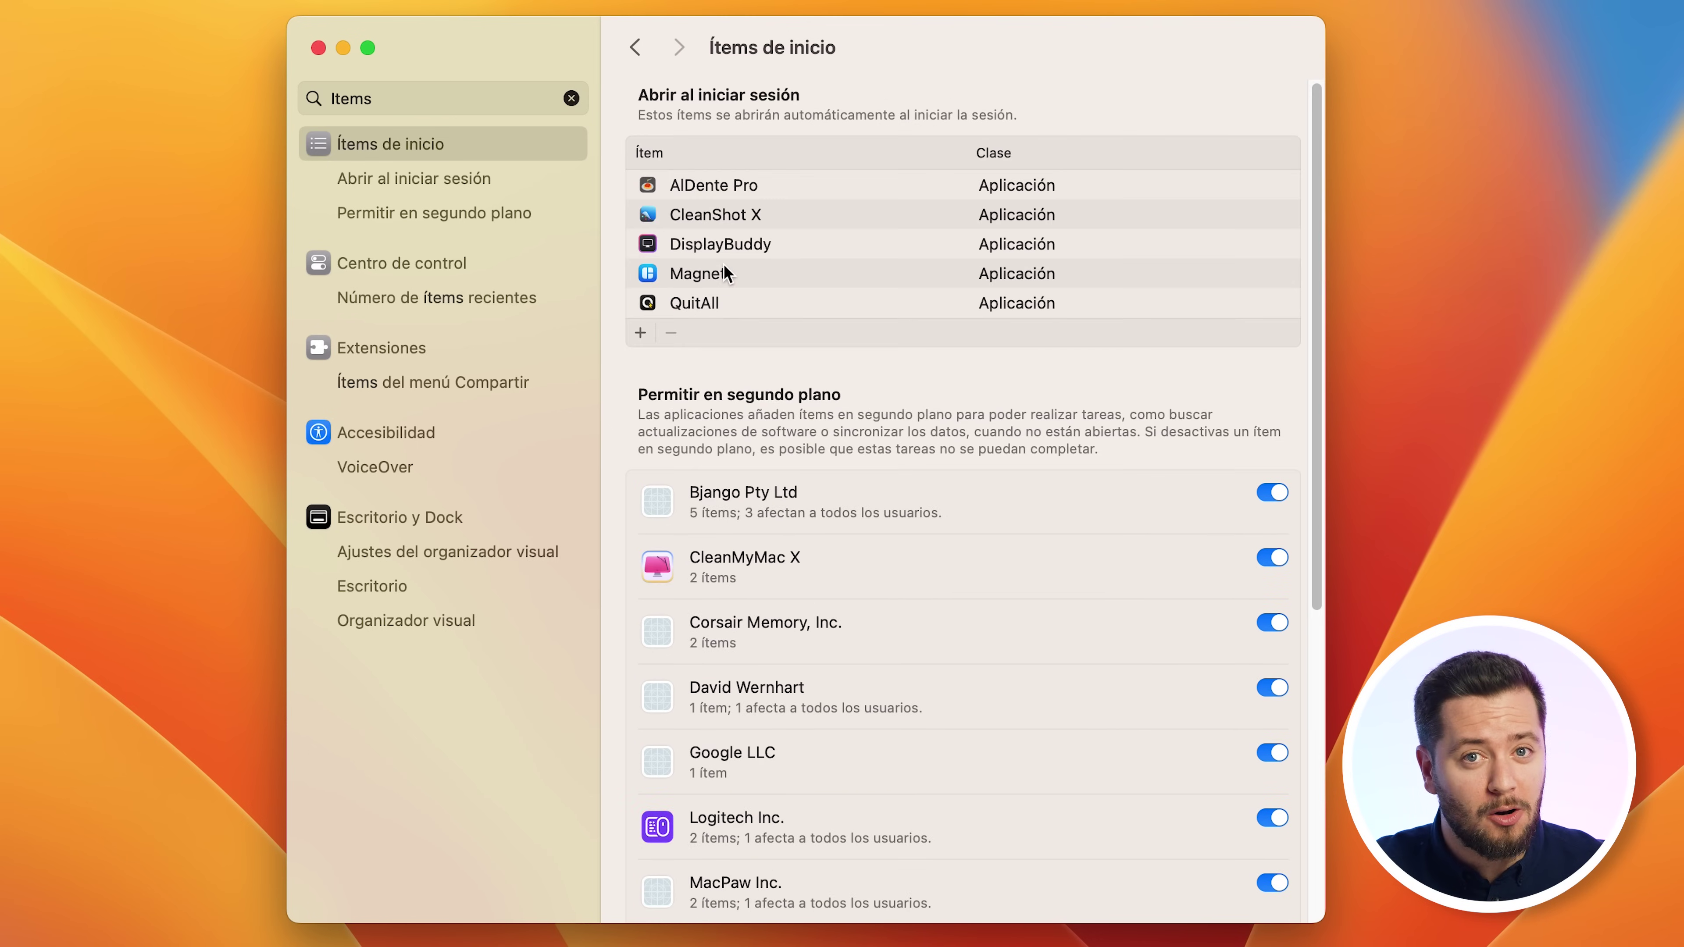
click(727, 252)
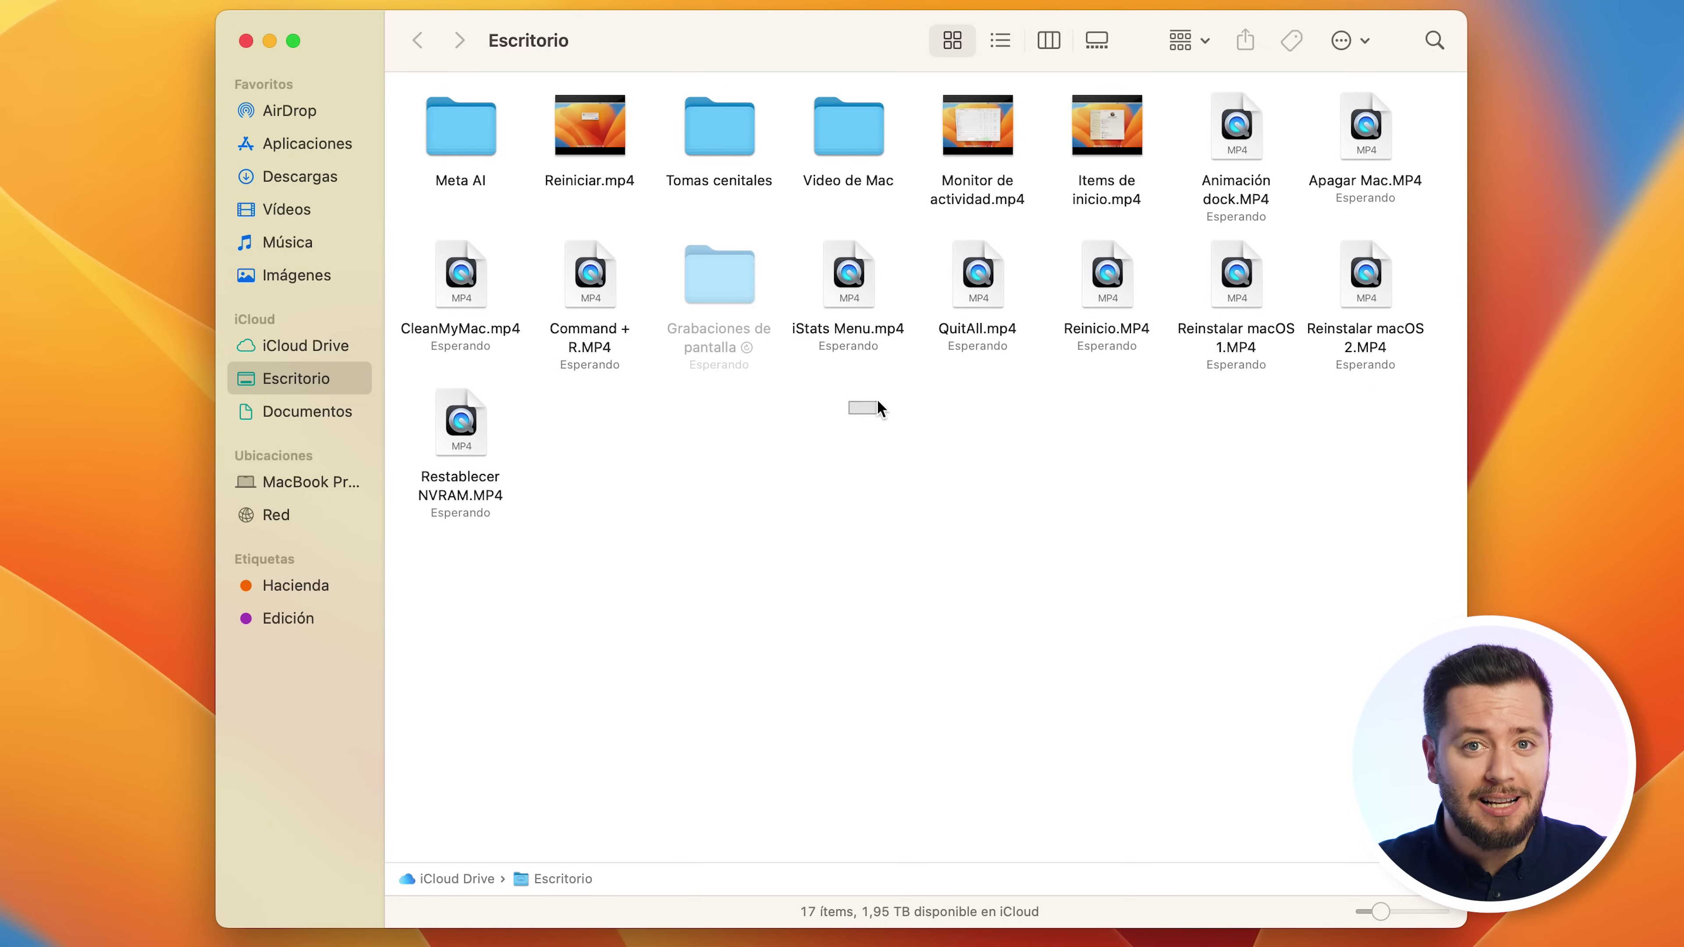
Step: Permanently delete the ten MP4 files marked Esperando from the Escritorio folder in Finder
drag(878, 402, 1352, 307)
drag(1432, 143, 1226, 125)
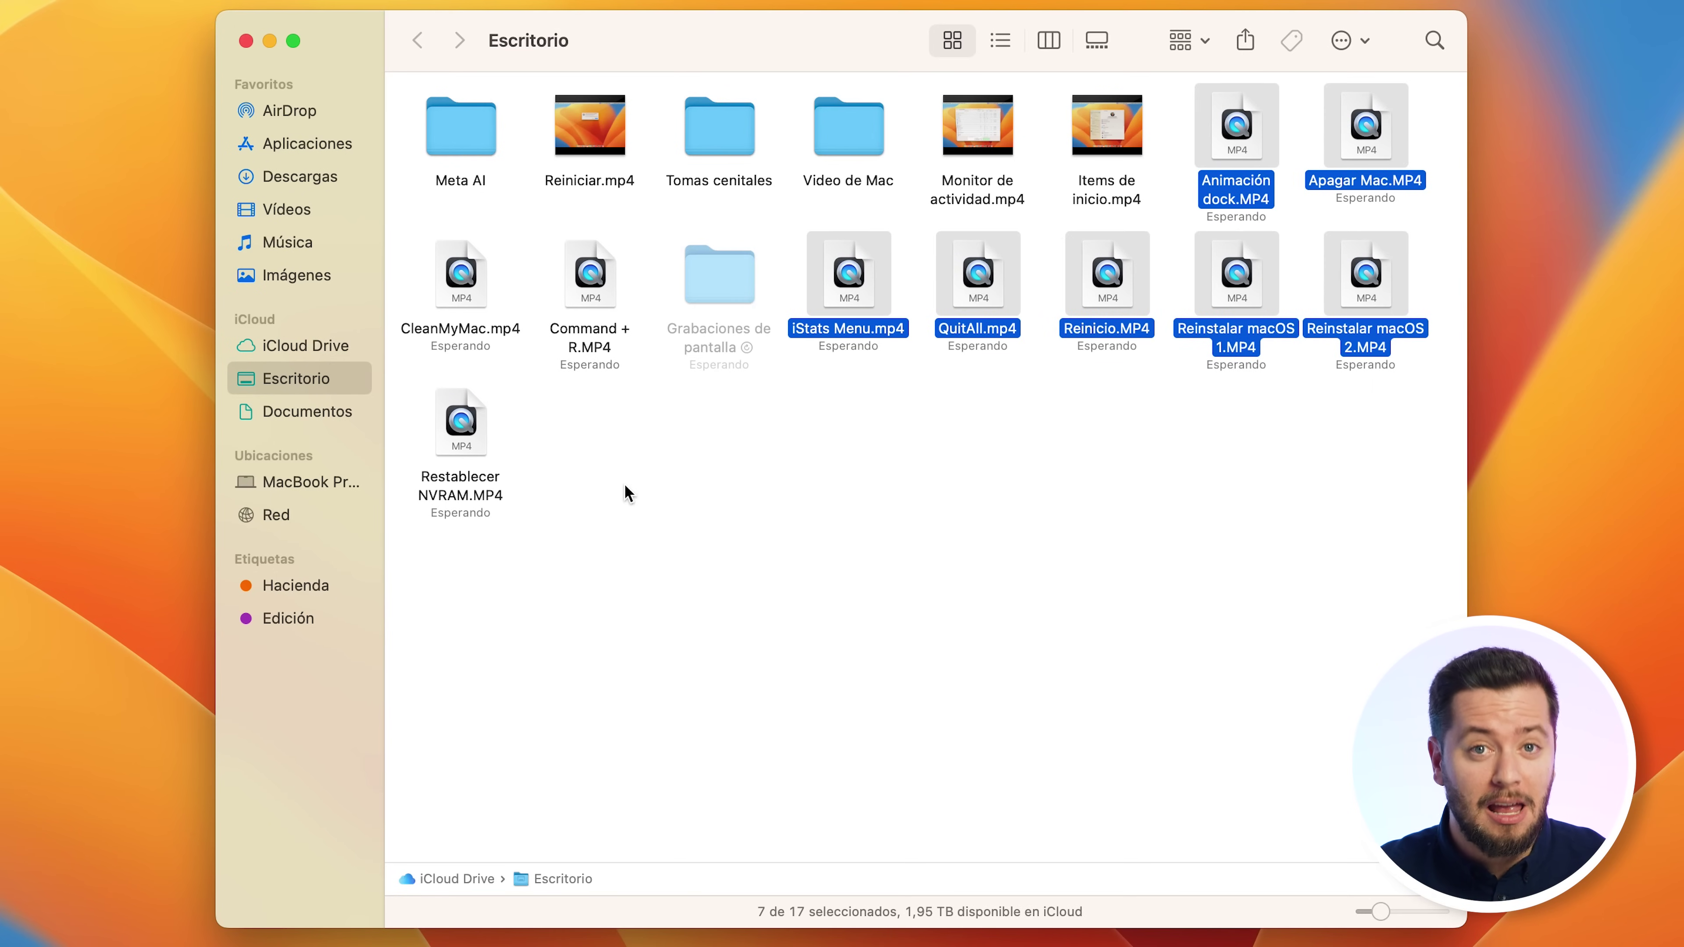
drag(559, 432, 481, 316)
key(alt+super+BackSpace)
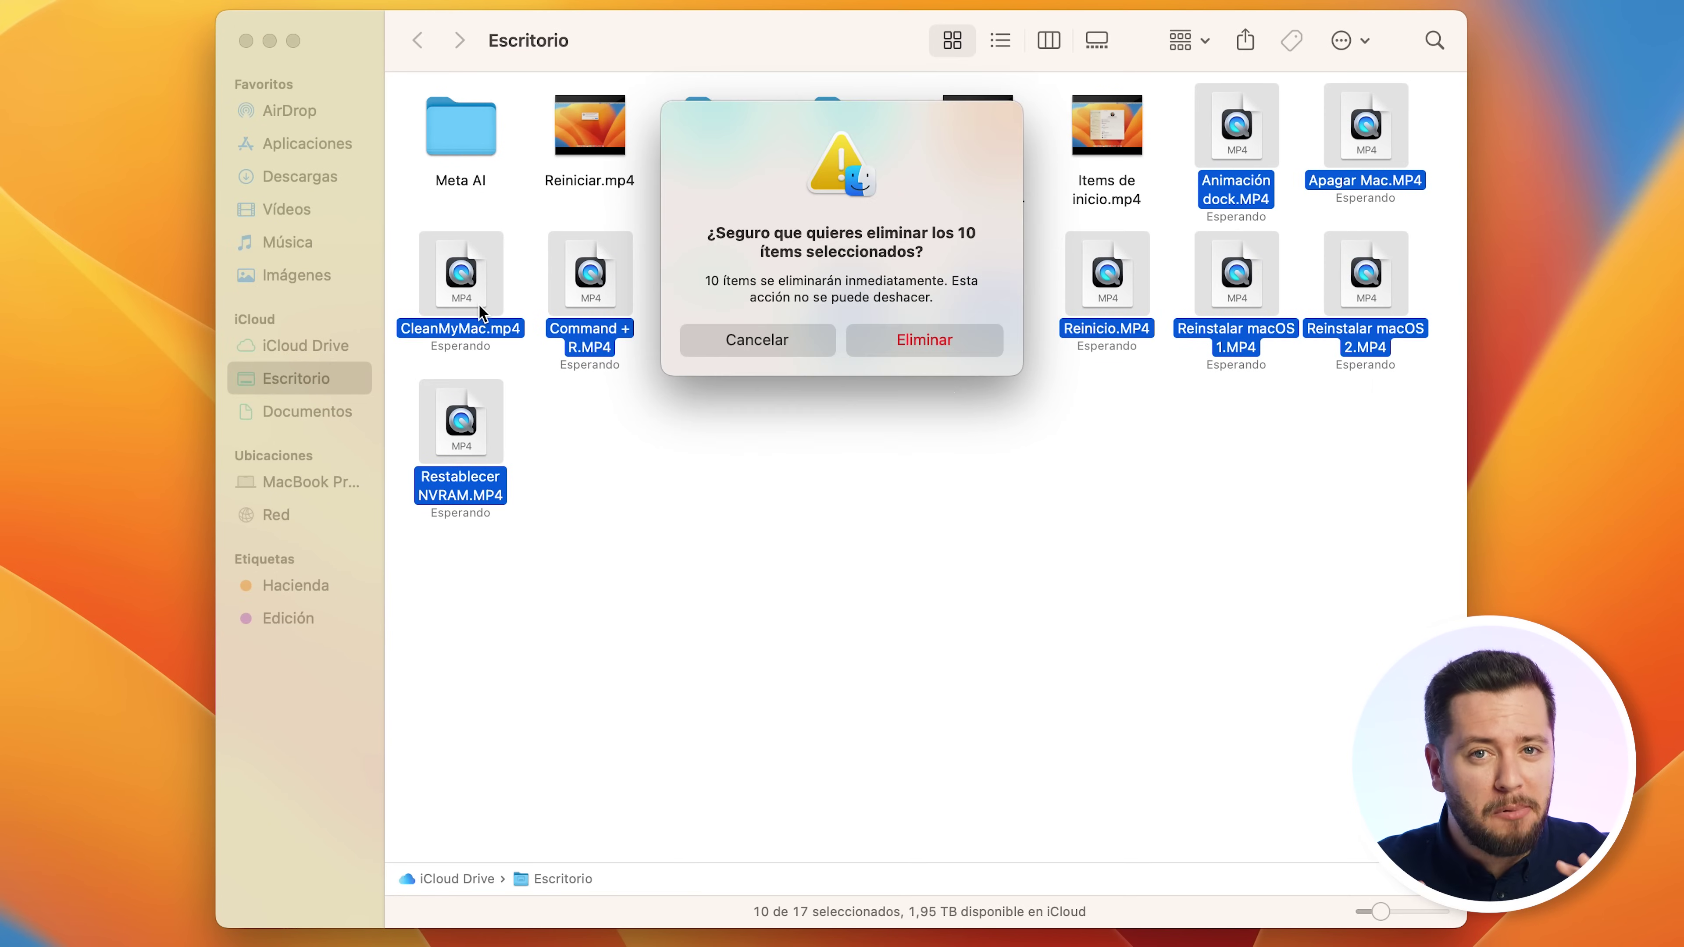
click(957, 346)
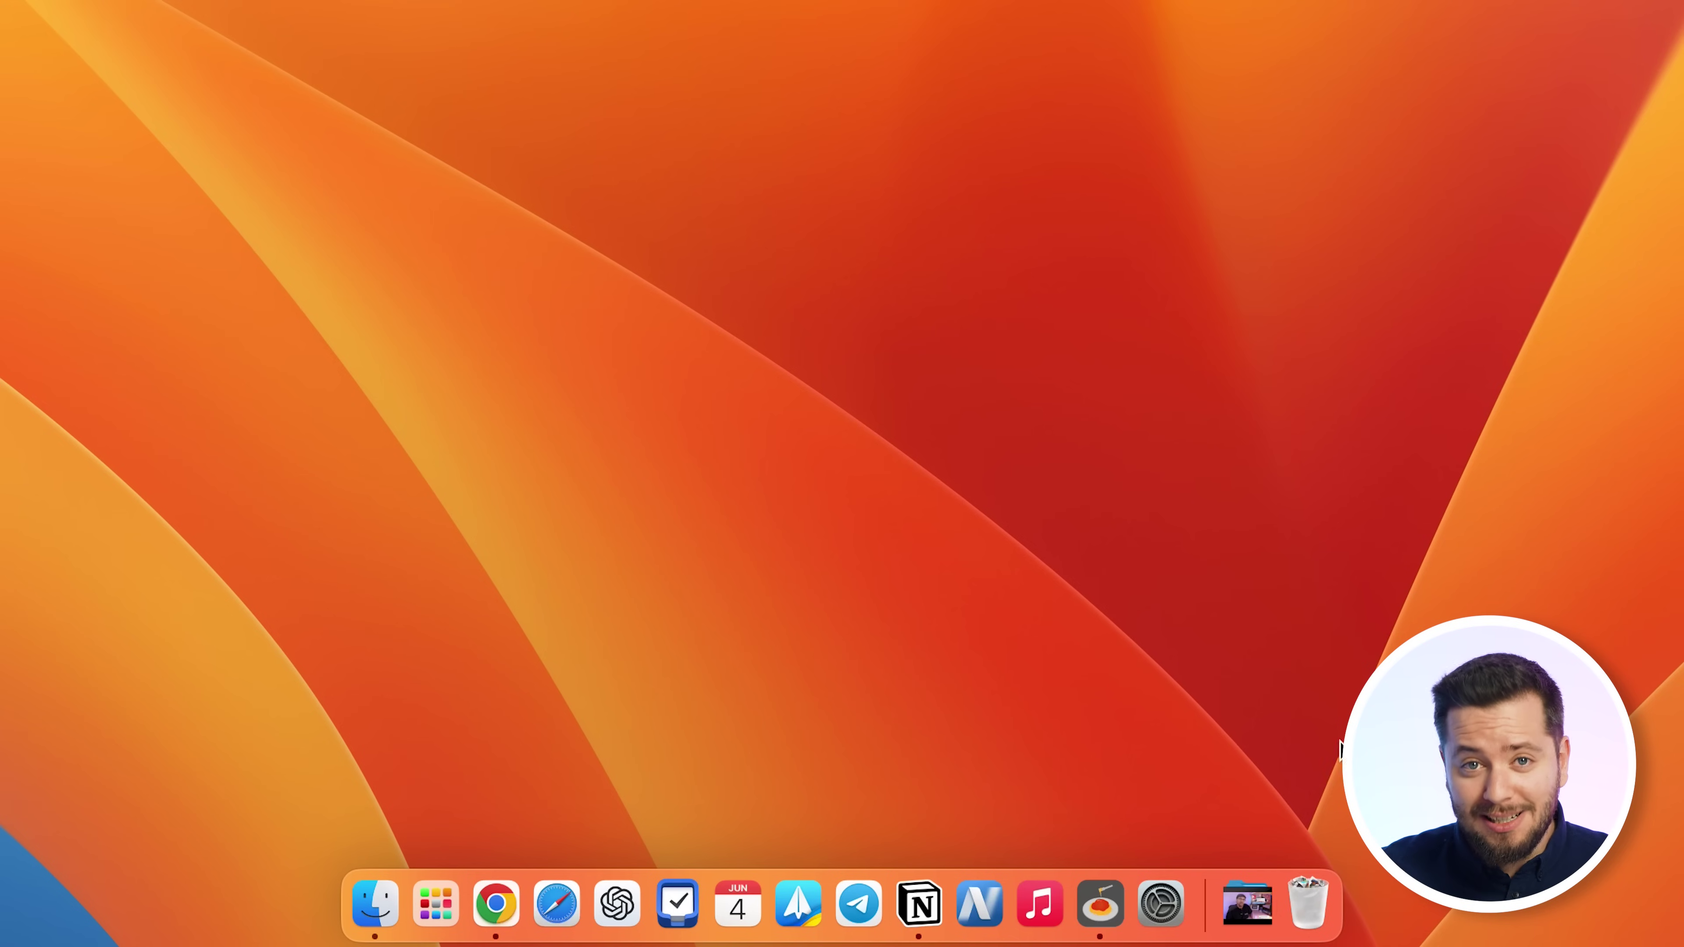
Step: Open the Papelera and permanently empty all of its contents
click(1305, 783)
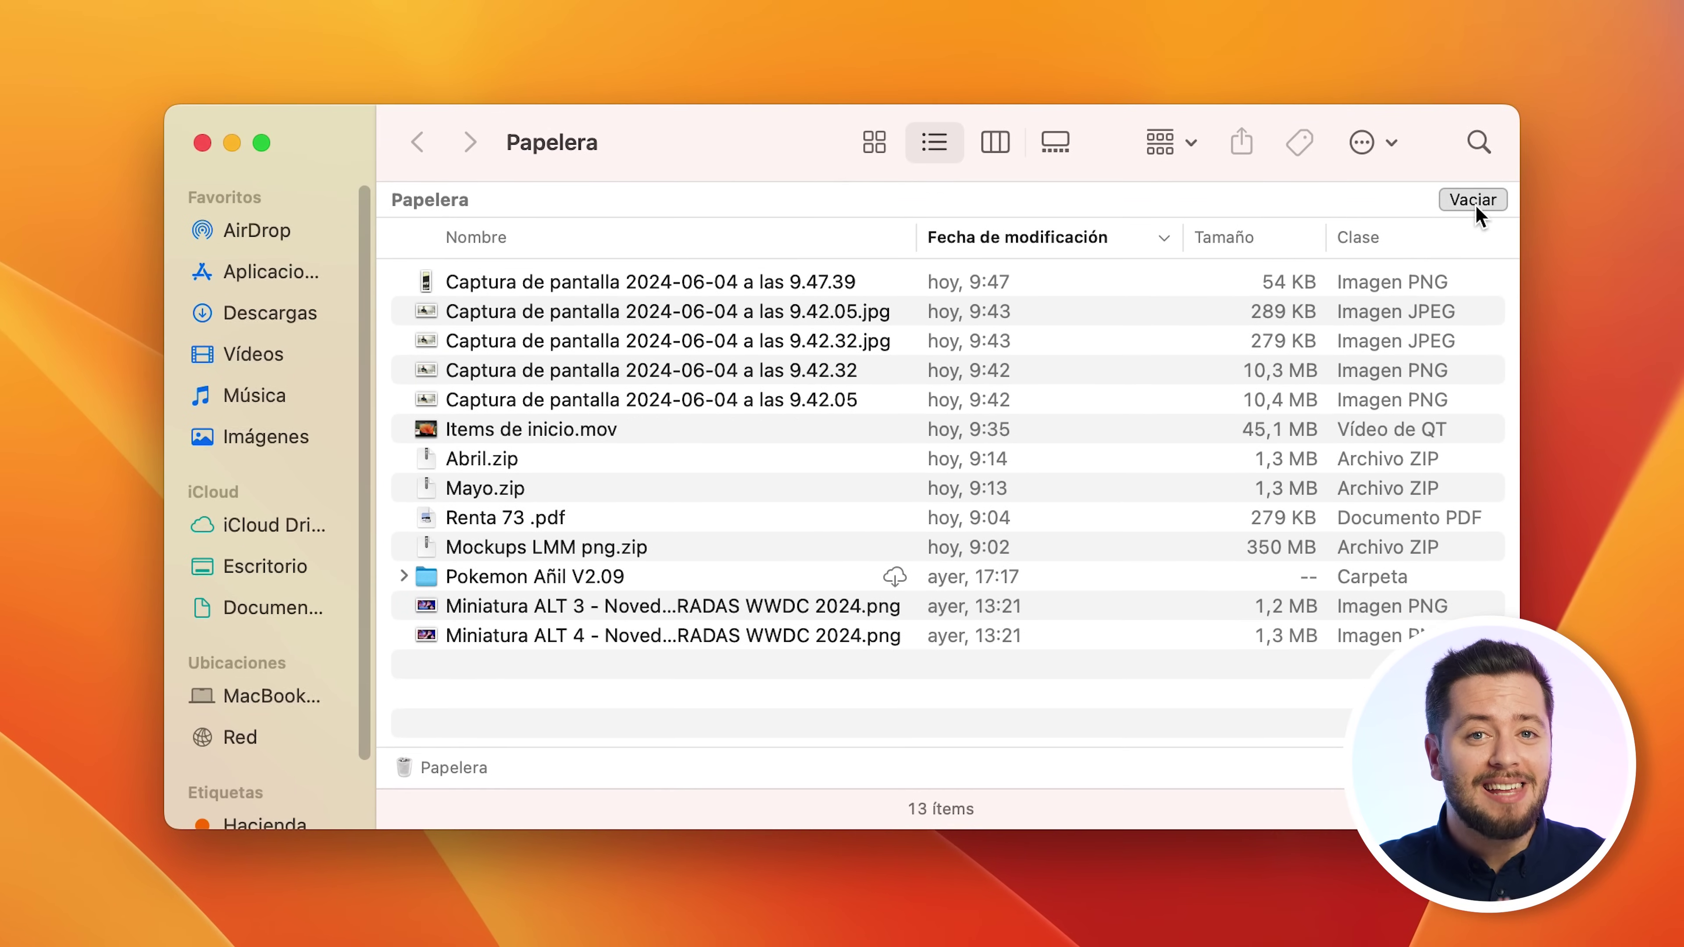
click(1472, 201)
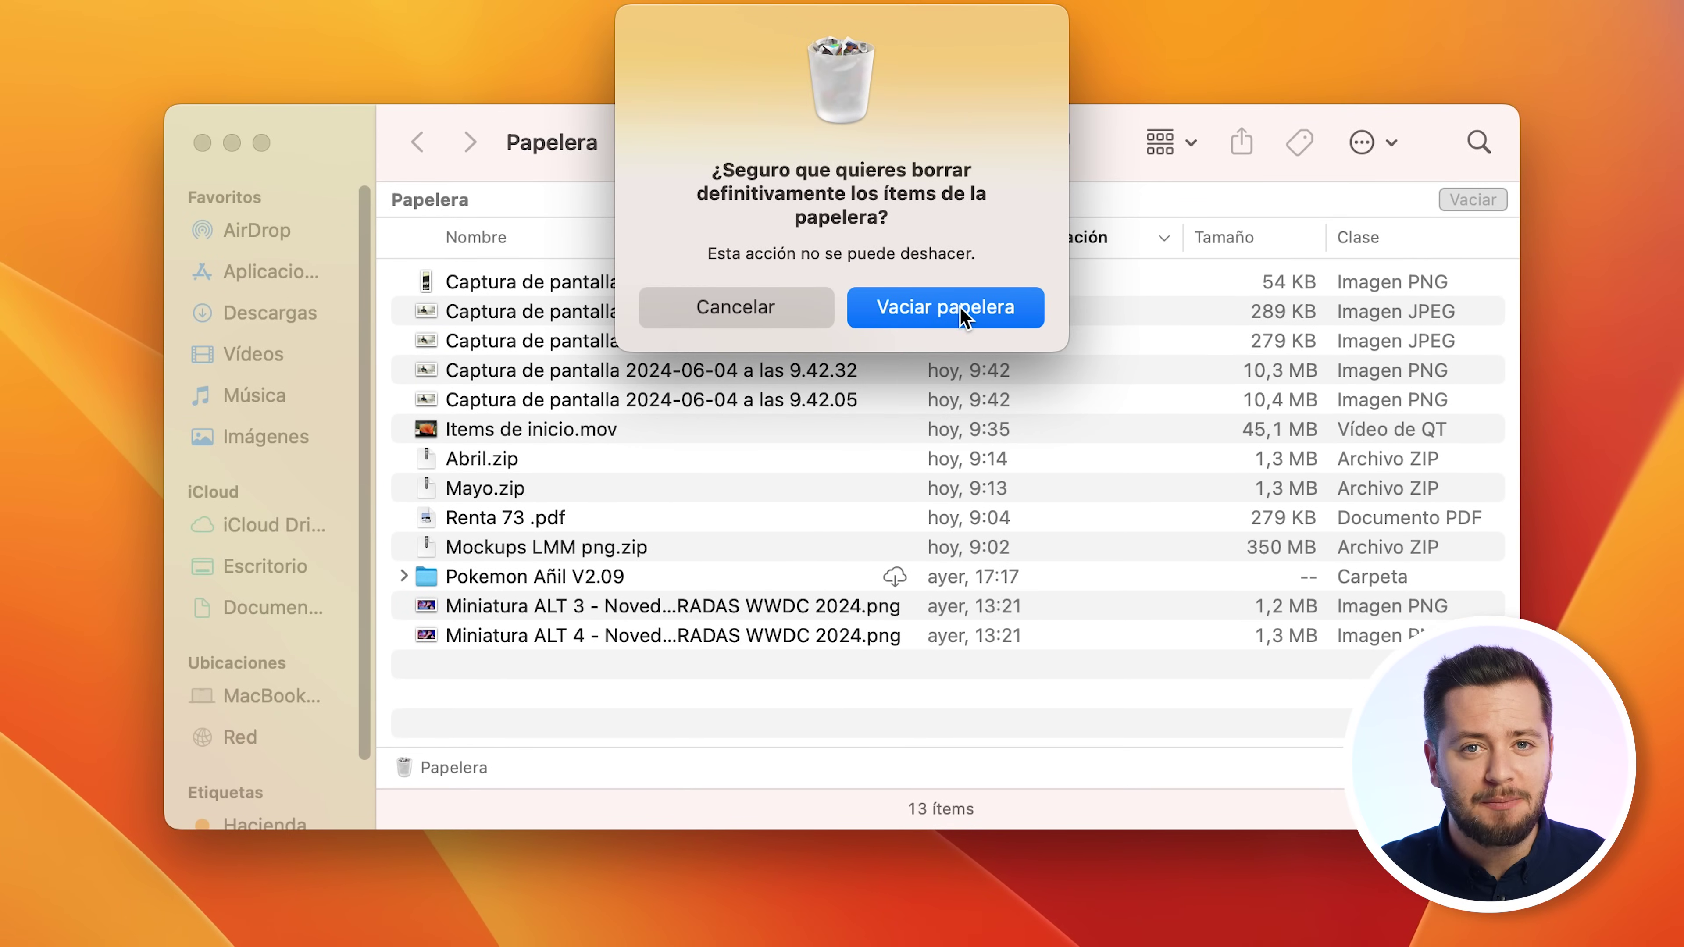
click(959, 306)
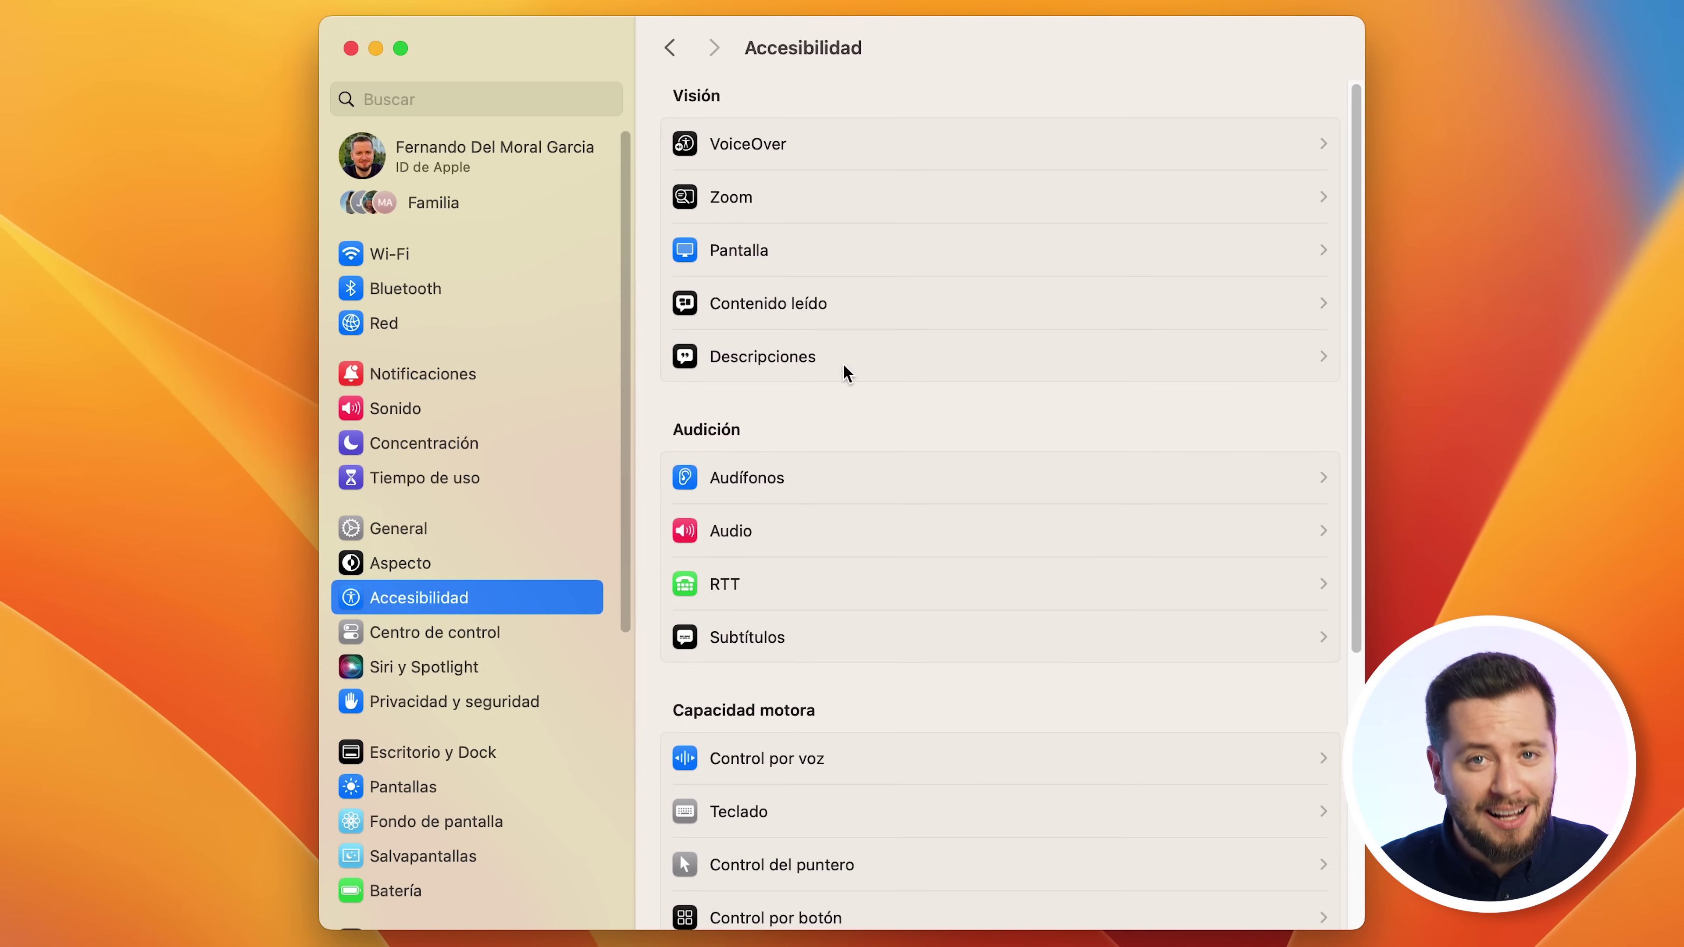
Step: Toggle Reducir transparencia repeatedly in the Pantalla section of the Accesibilidad settings
click(787, 252)
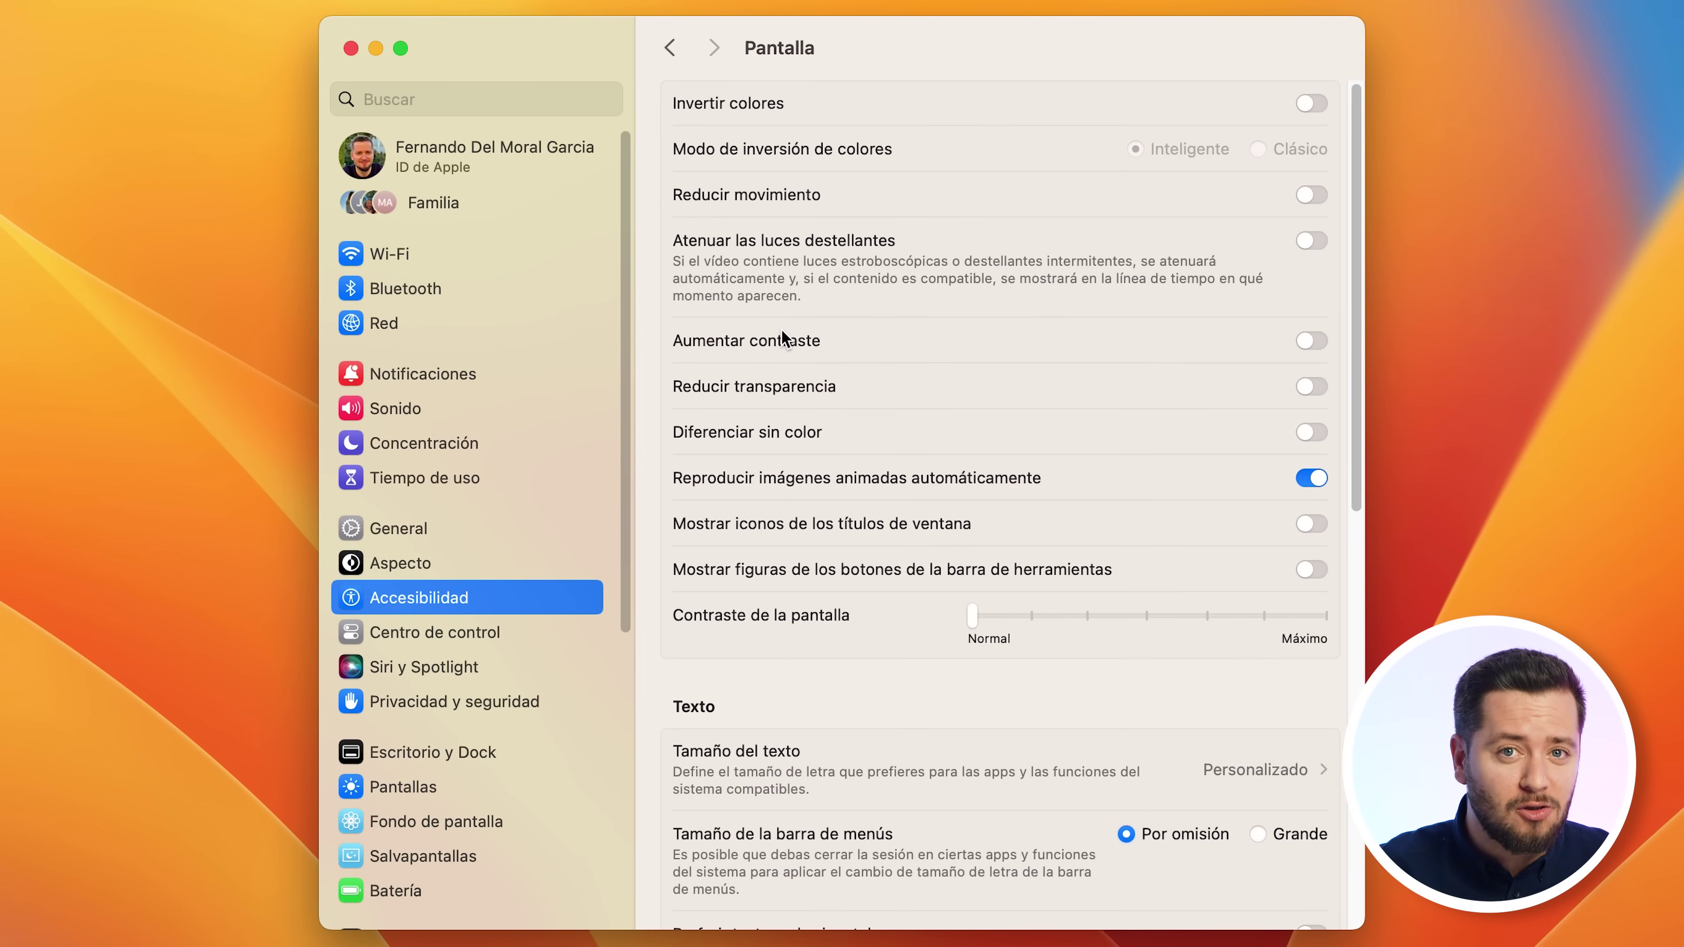
click(1310, 386)
click(1310, 386)
click(1309, 386)
click(1310, 386)
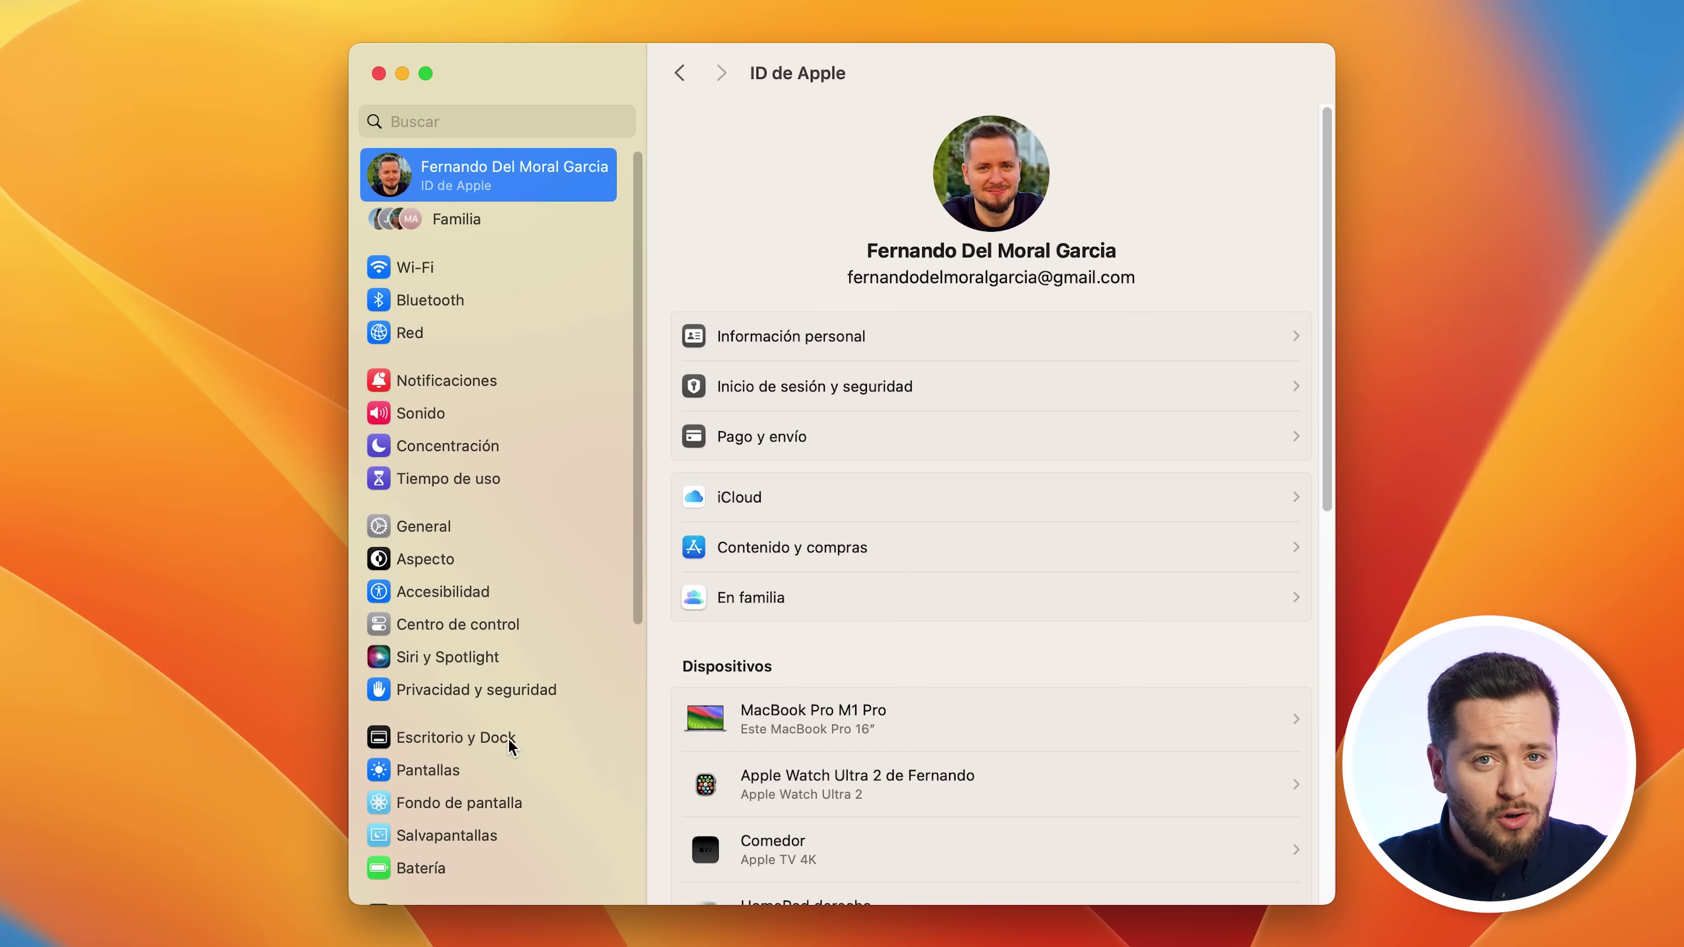
Step: Toggle the Animar icono al abrir aplicaciones option in the Escritorio y Dock settings
click(509, 739)
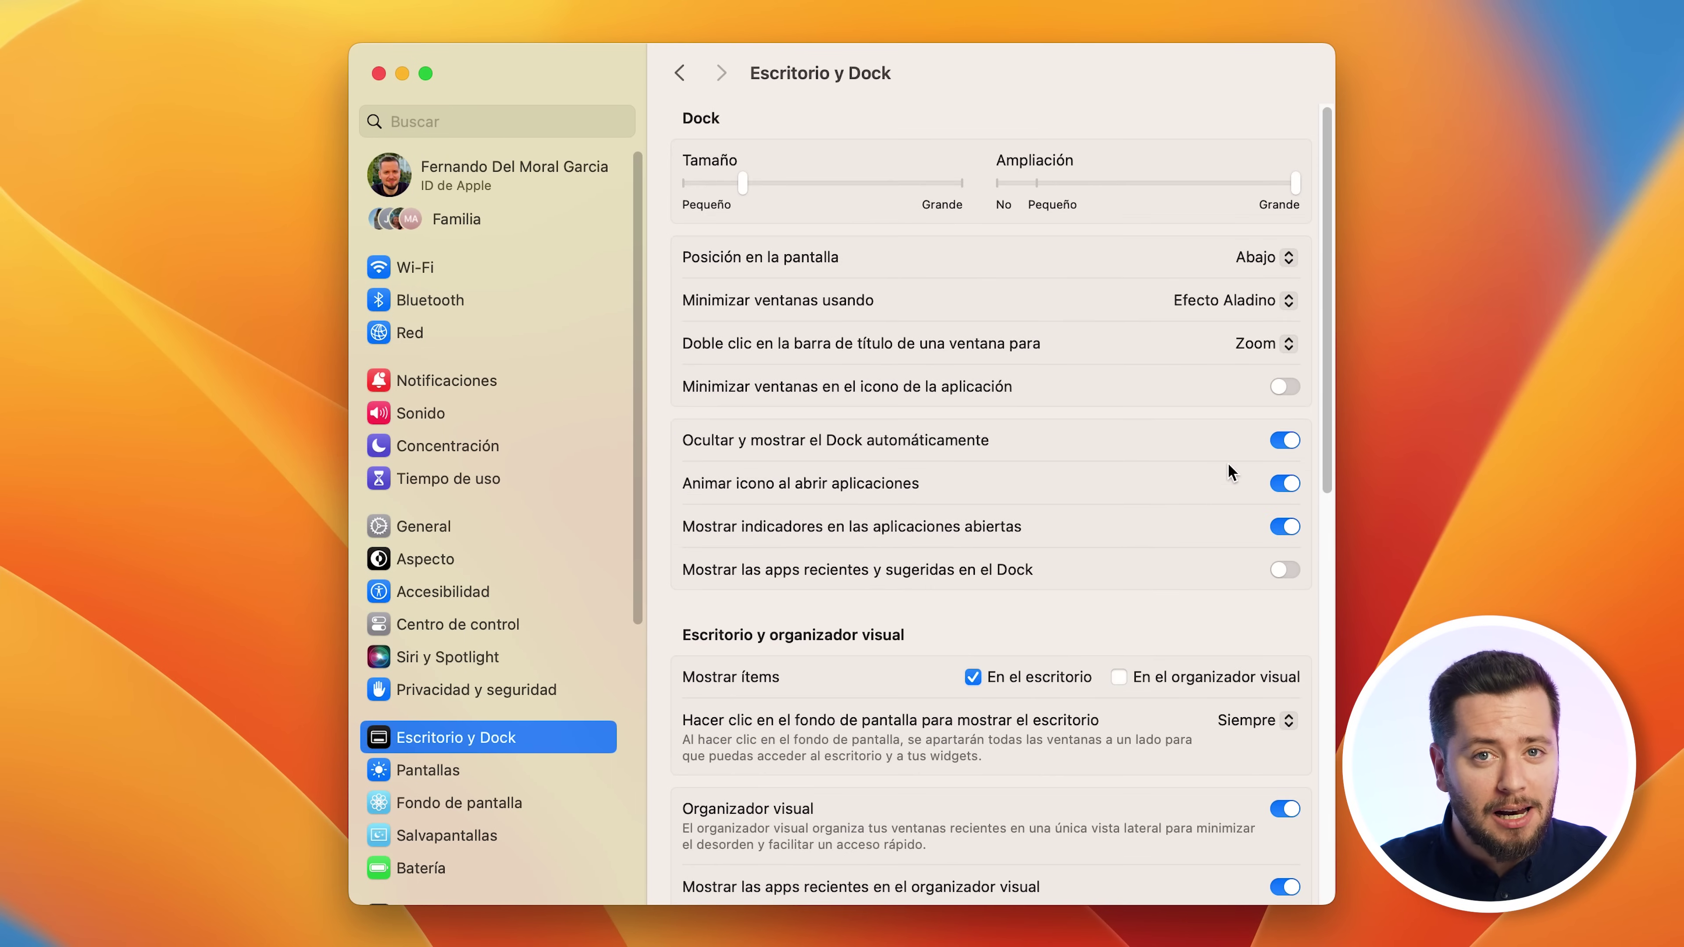
click(1285, 483)
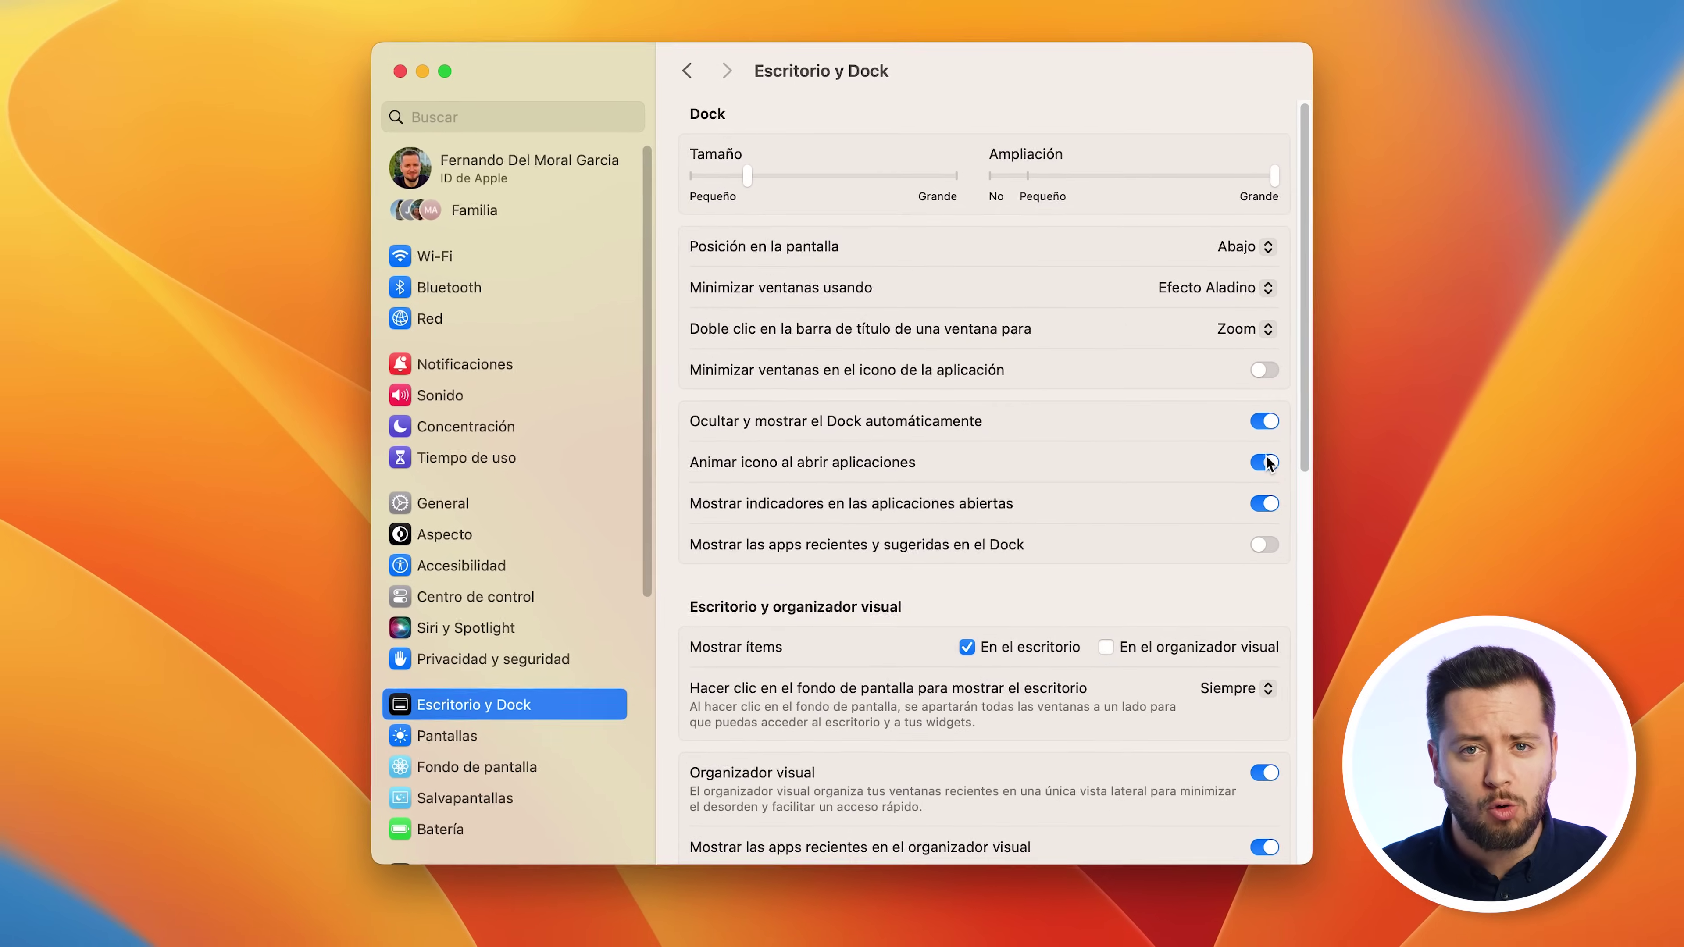
click(1228, 389)
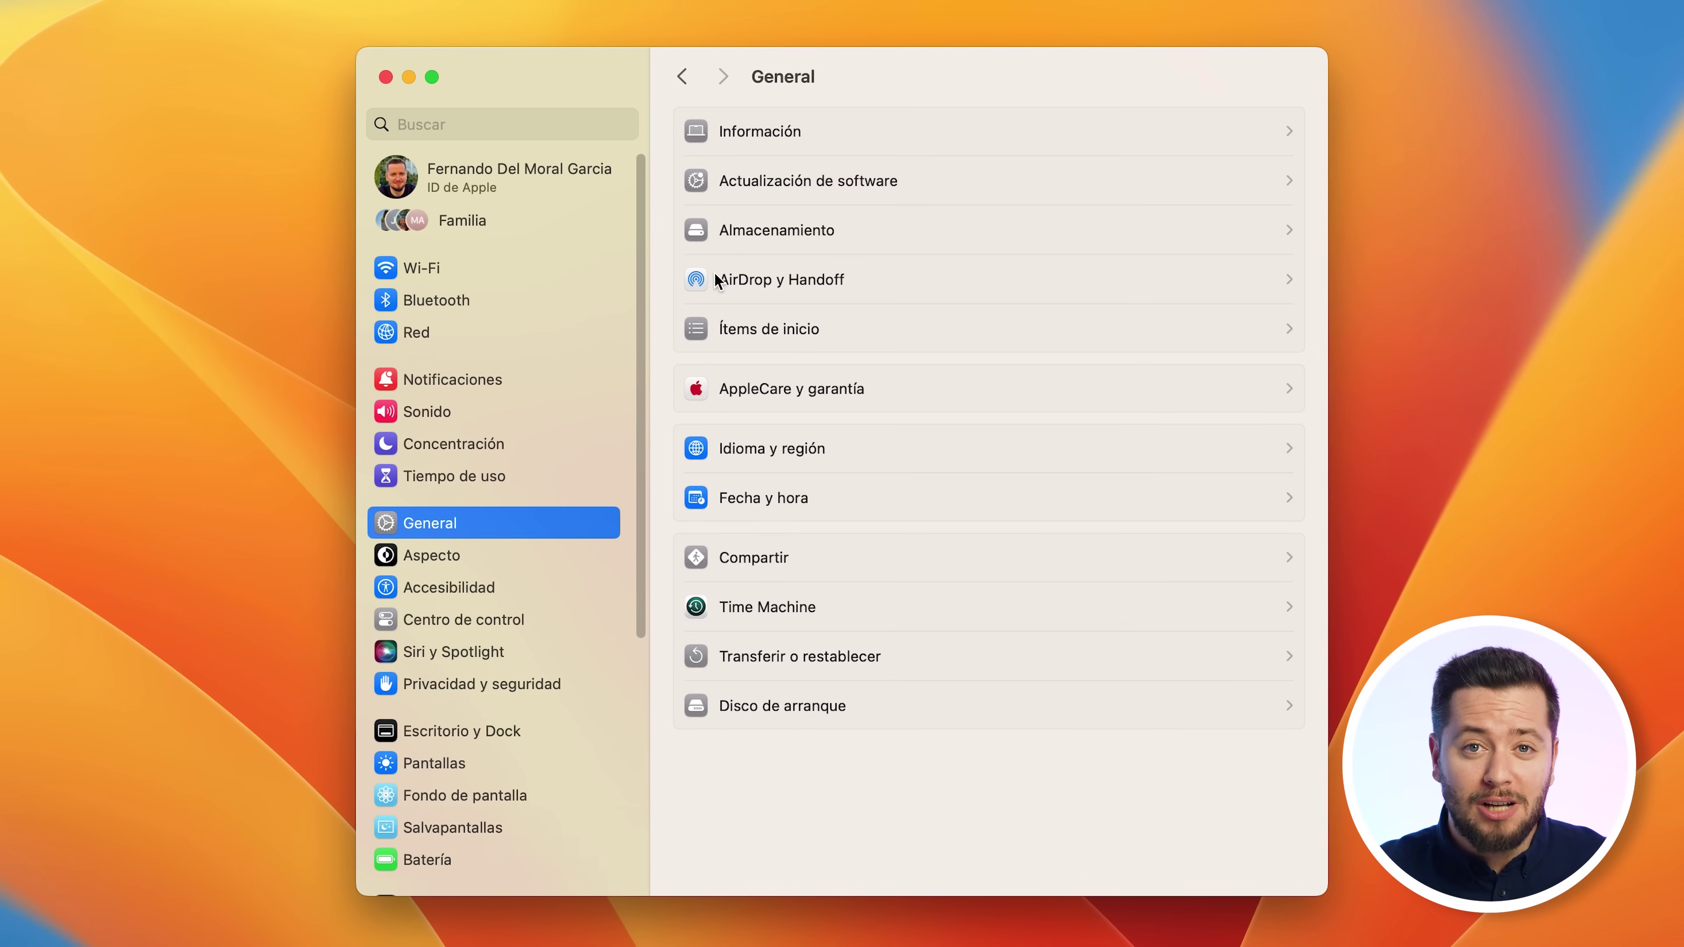
Step: Open the Documentos details in the Almacenamiento settings and go through the large MP4 files listed there
click(780, 226)
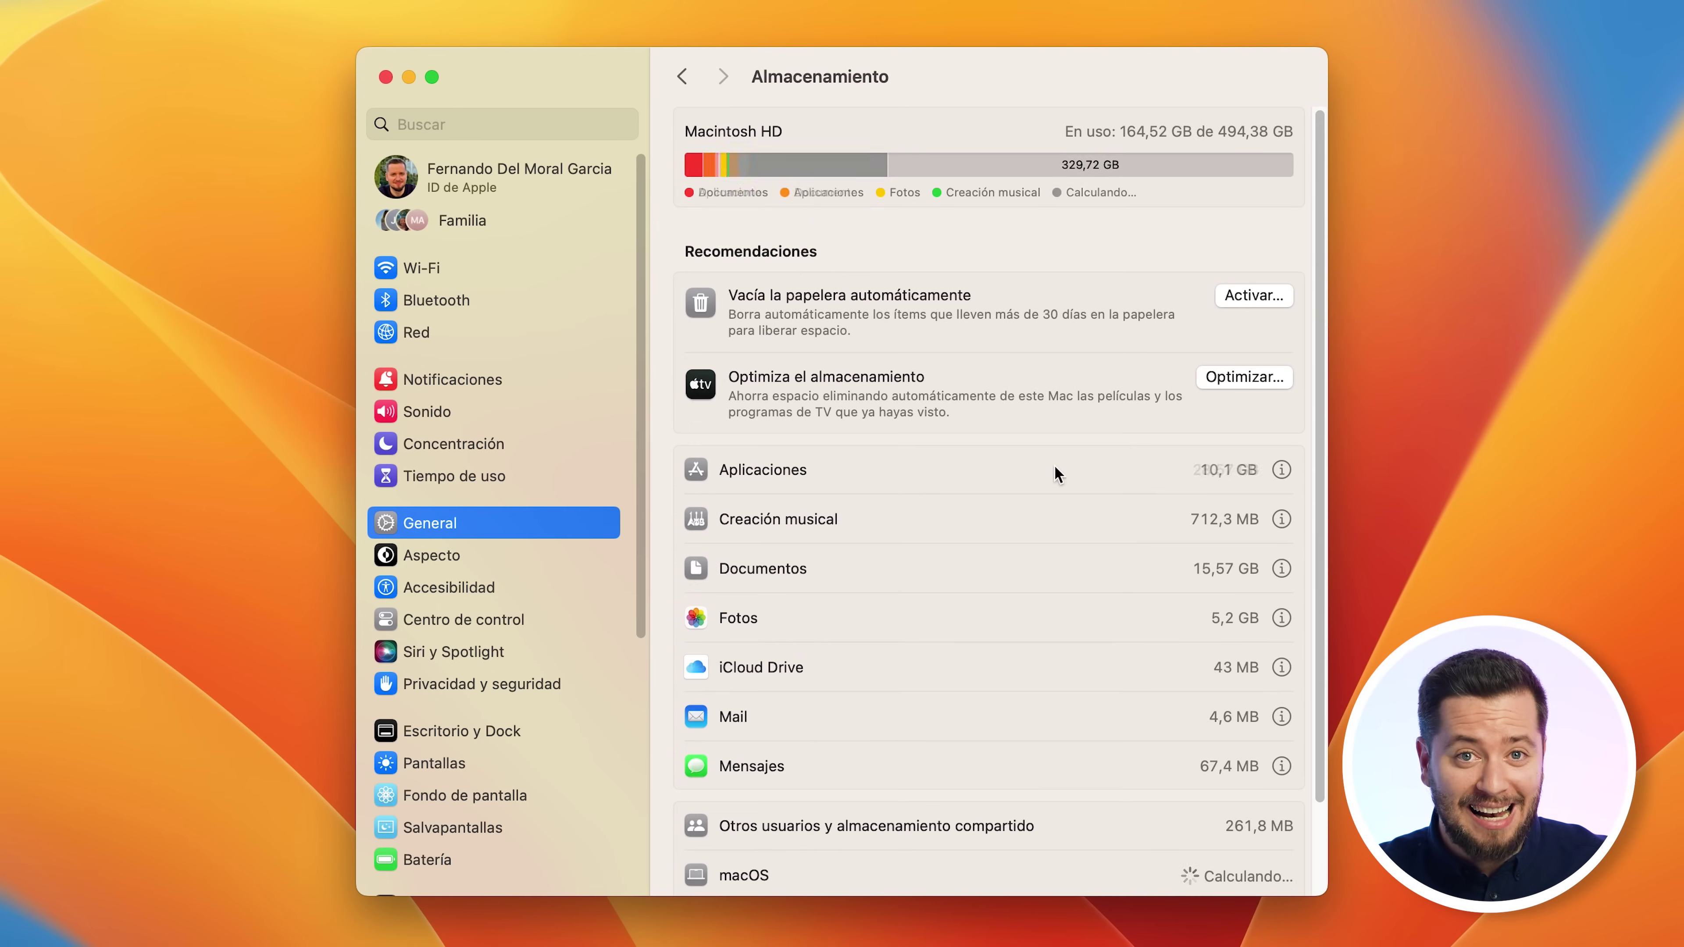
scroll(1127, 473, down, 3)
click(1281, 458)
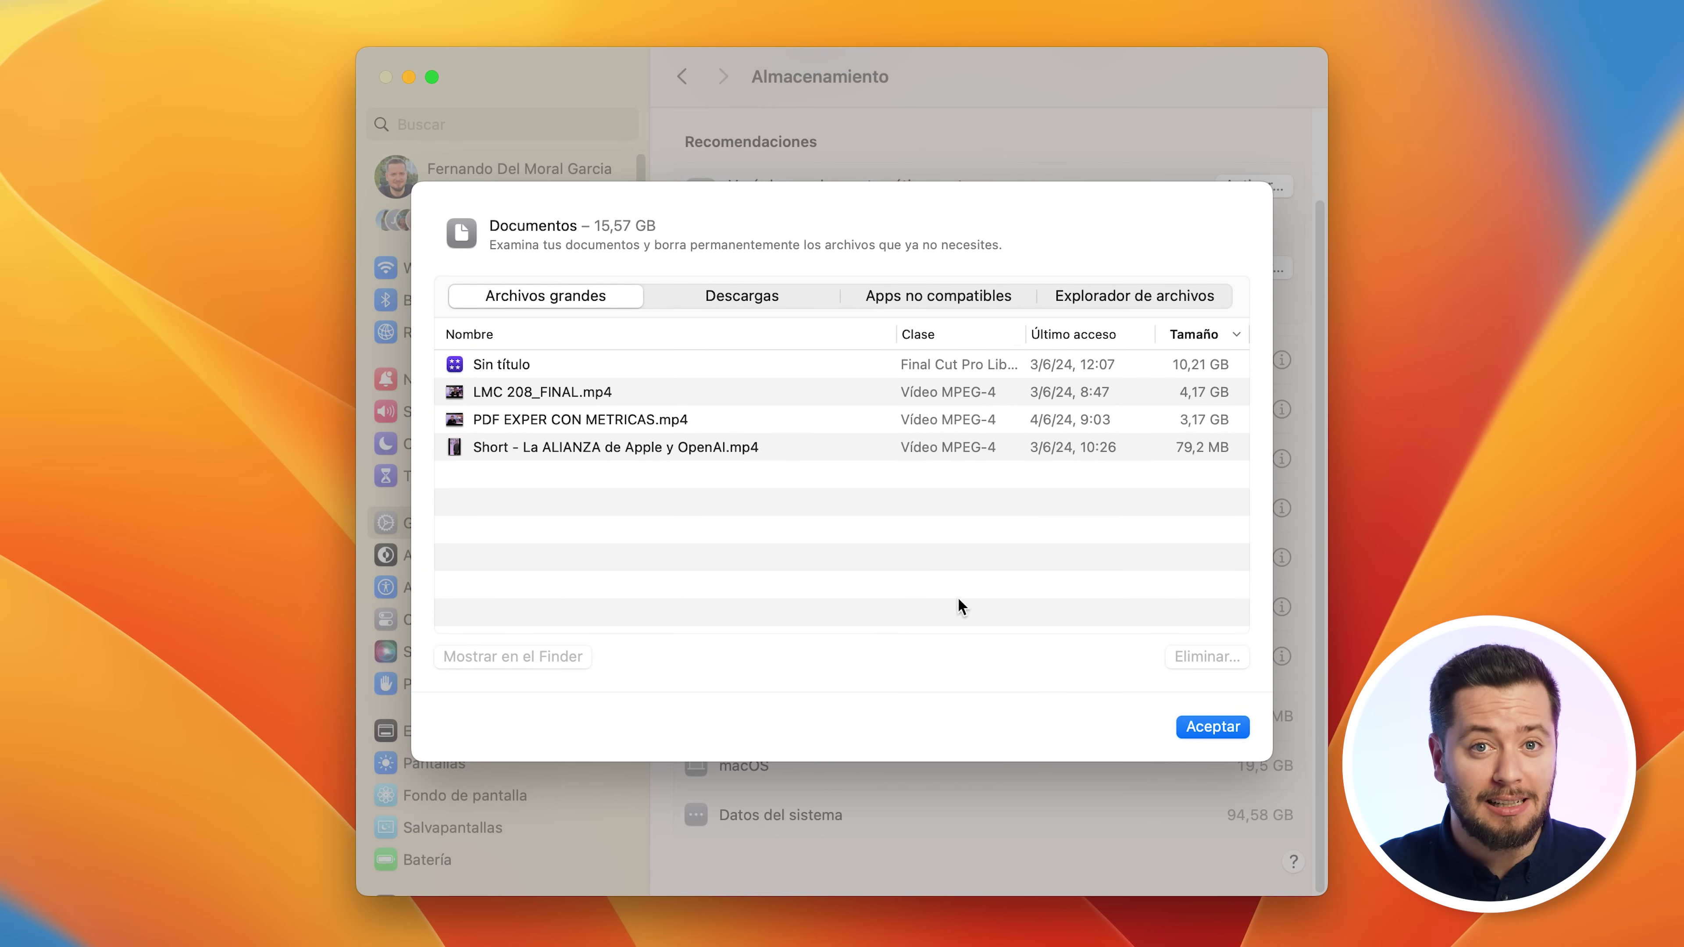
click(572, 395)
click(595, 425)
click(610, 447)
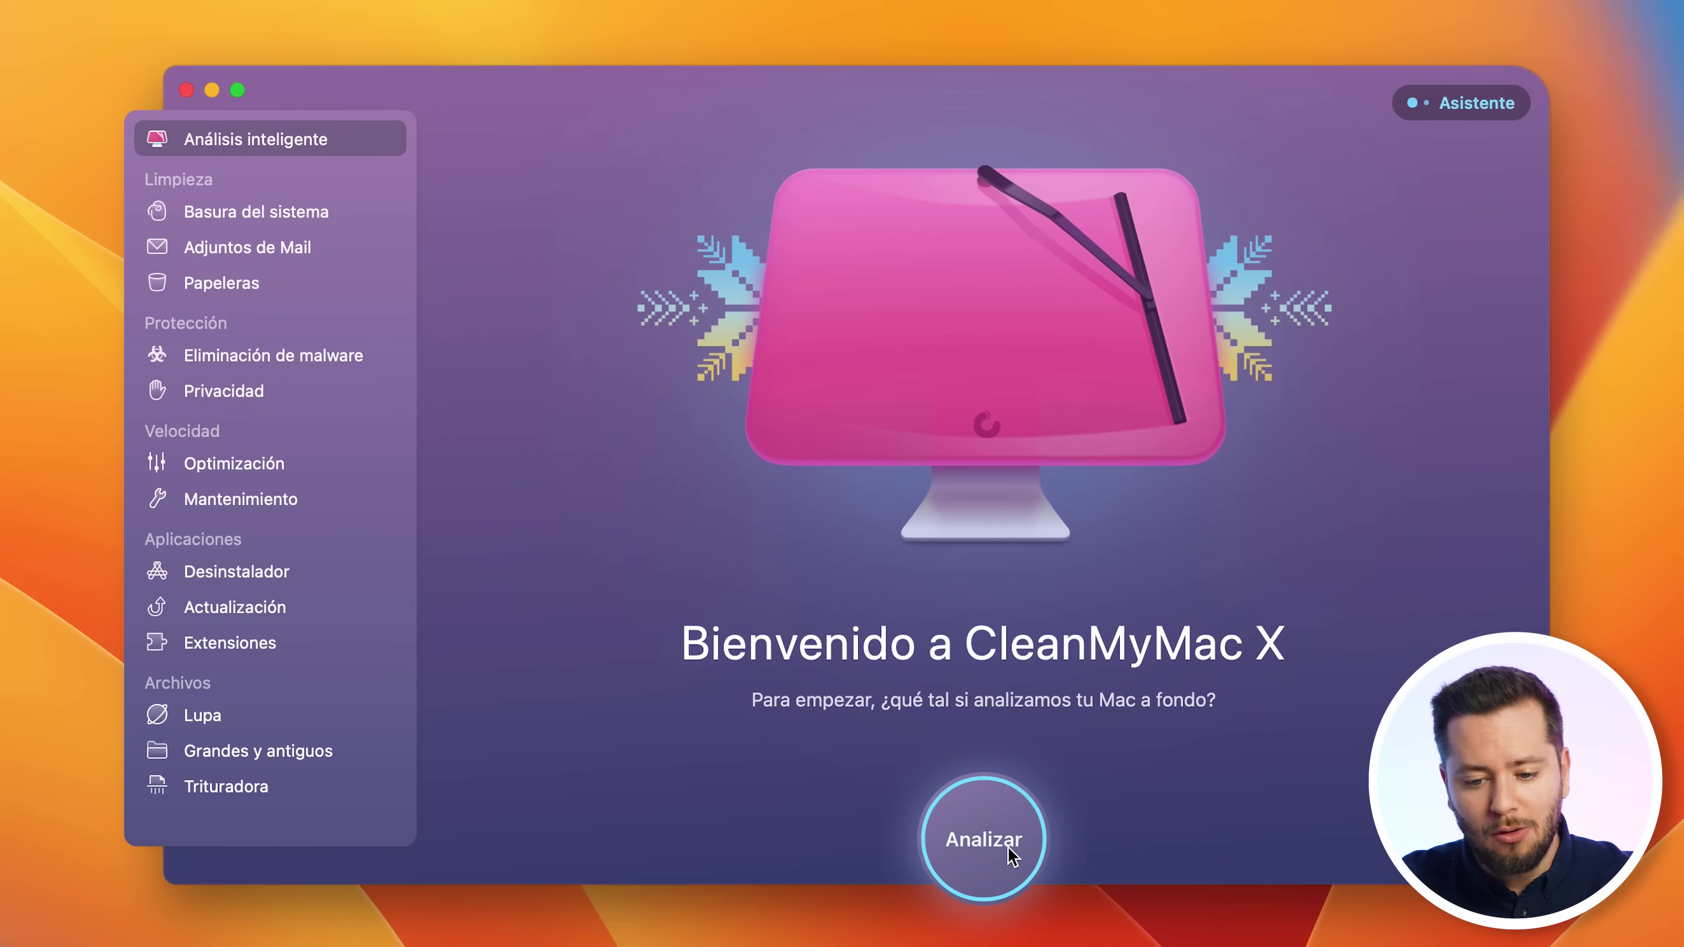
Step: Run the smart scan in CleanMyMac X and execute the recommended tasks, ignoring the request to close Safari
click(1017, 823)
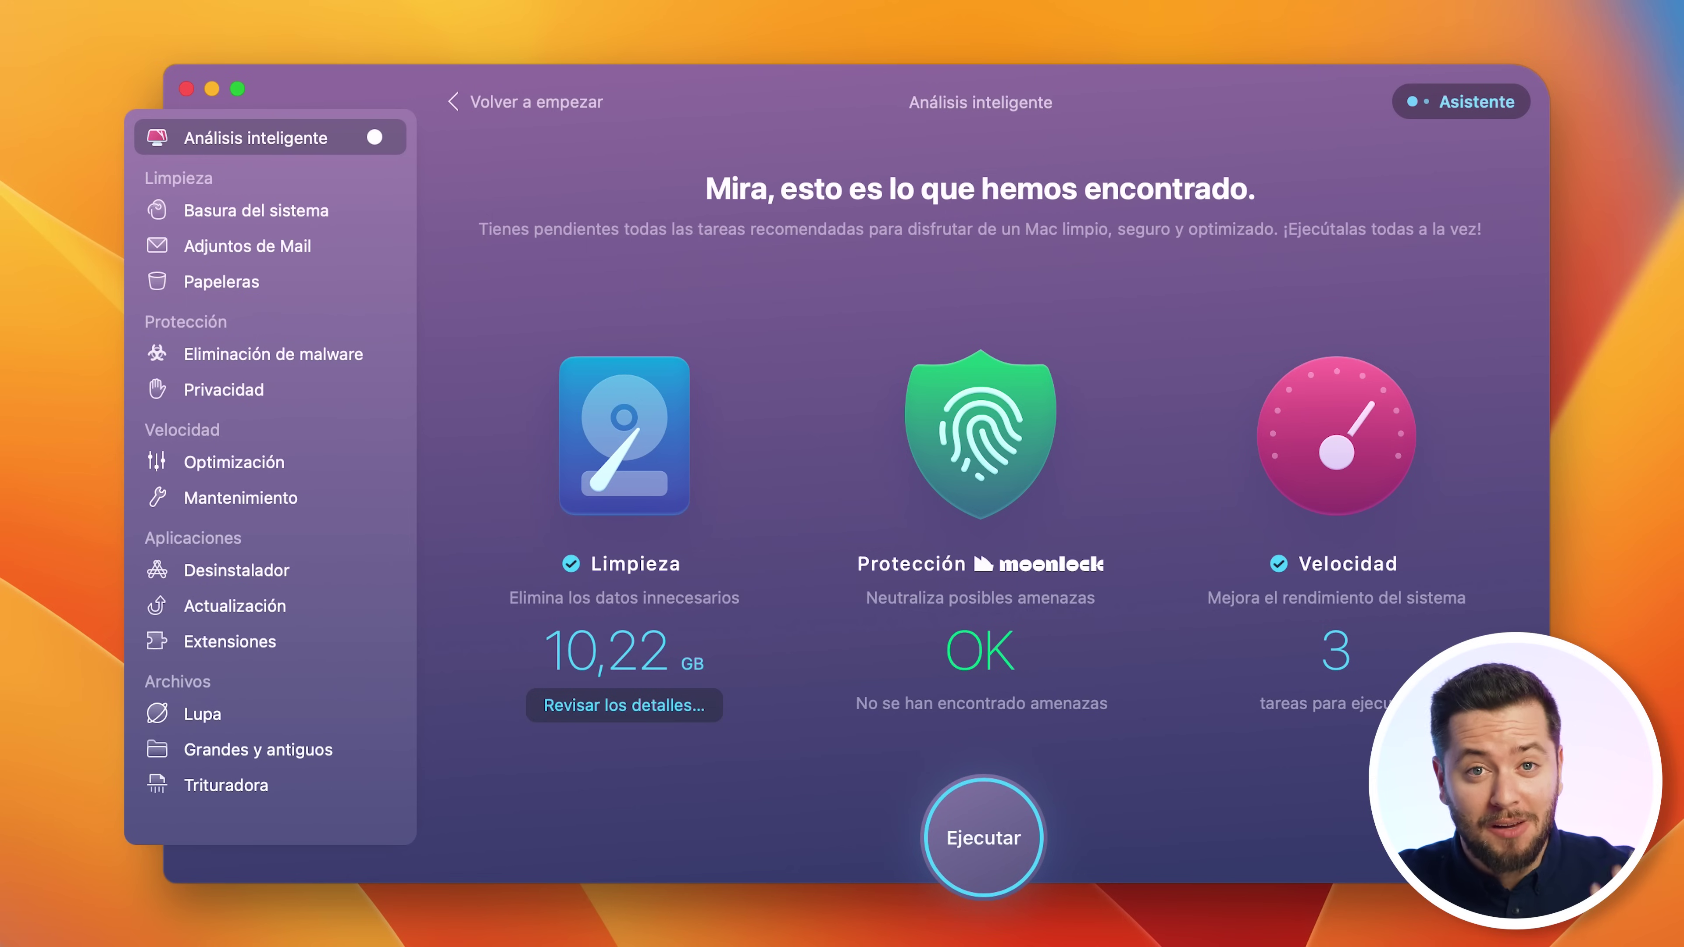
click(971, 819)
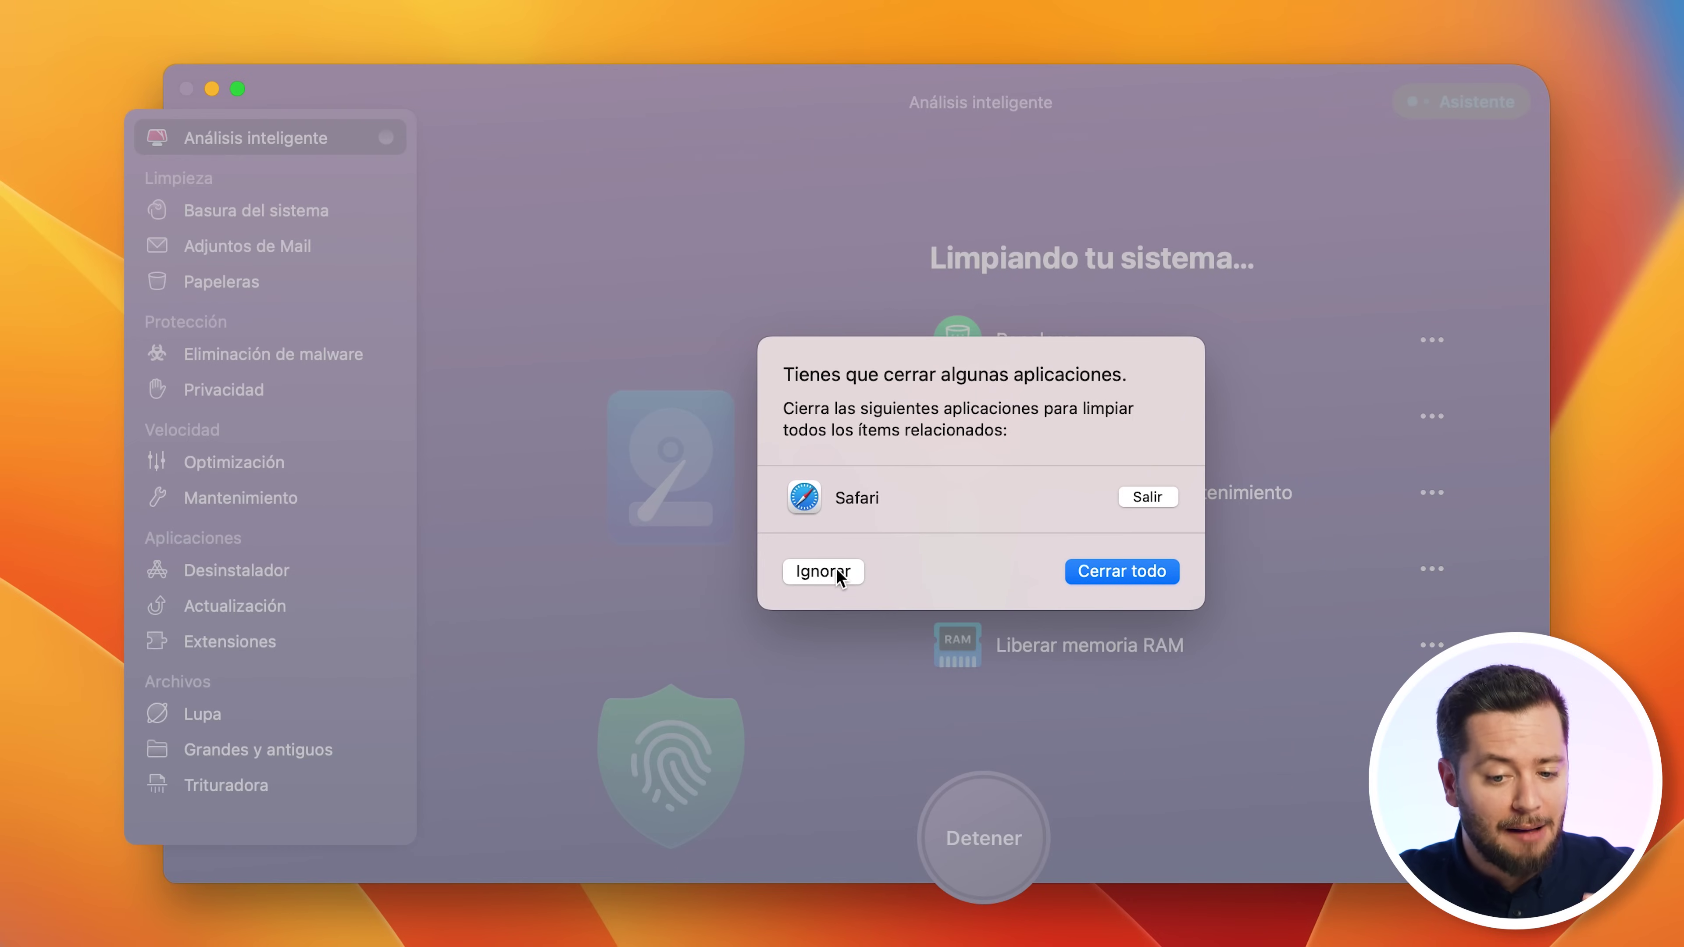
click(824, 571)
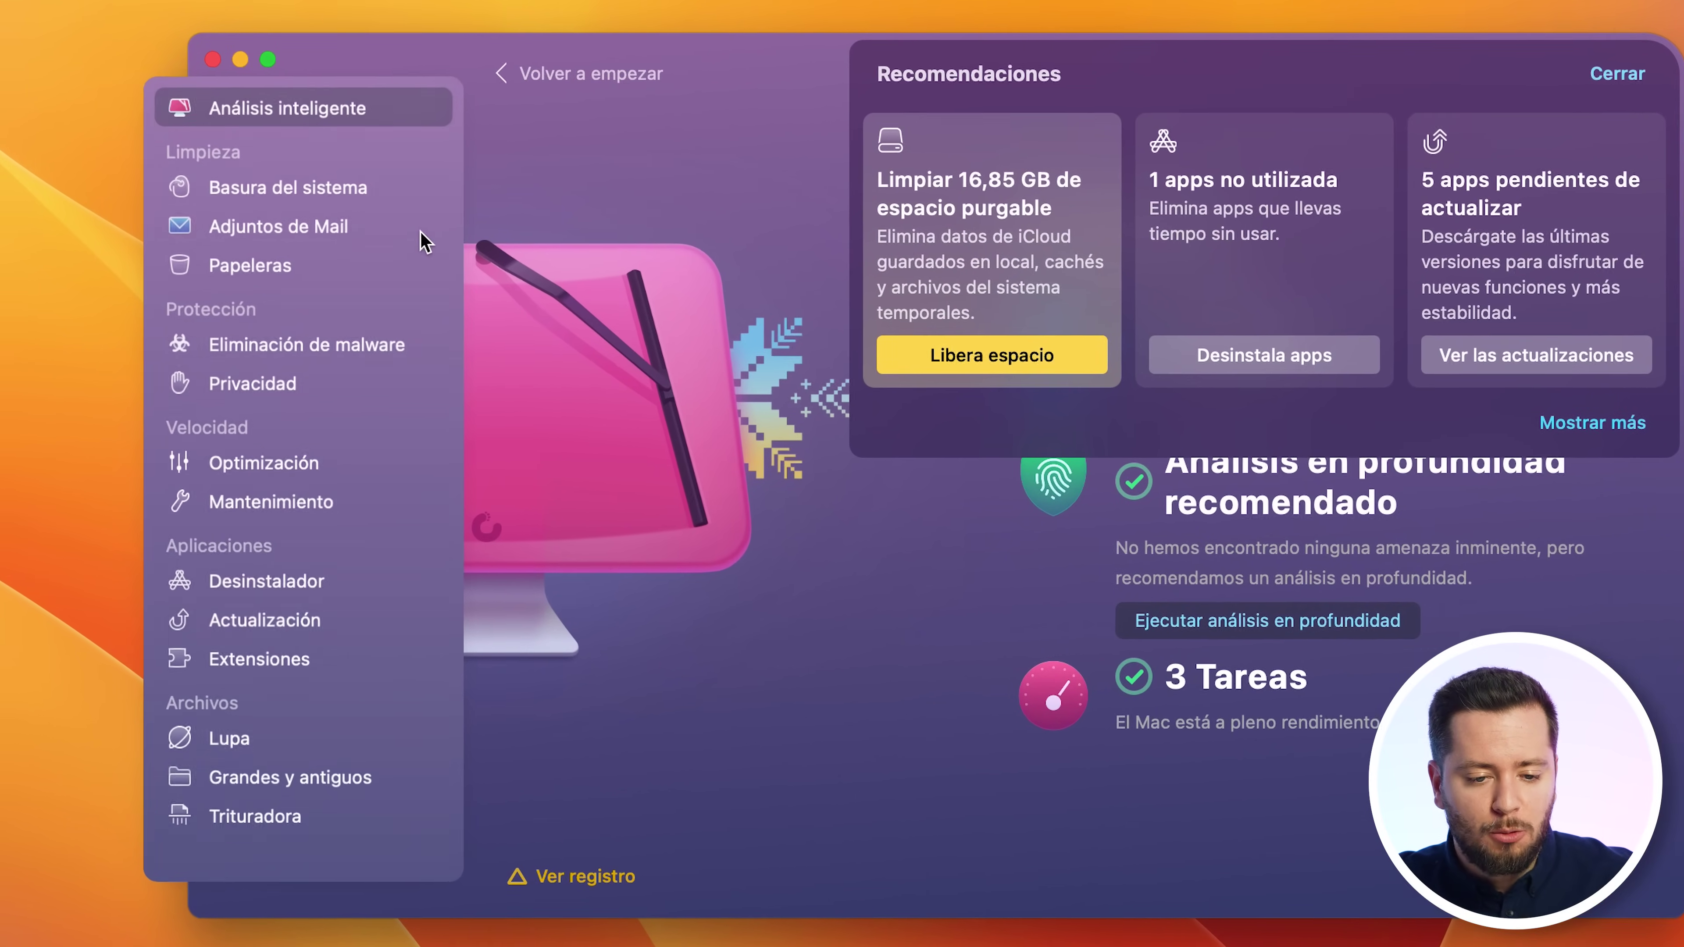
Step: Browse the Basura del sistema, Adjuntos de Mail and Eliminación de malware modules, and open the malware protection configuration
click(388, 186)
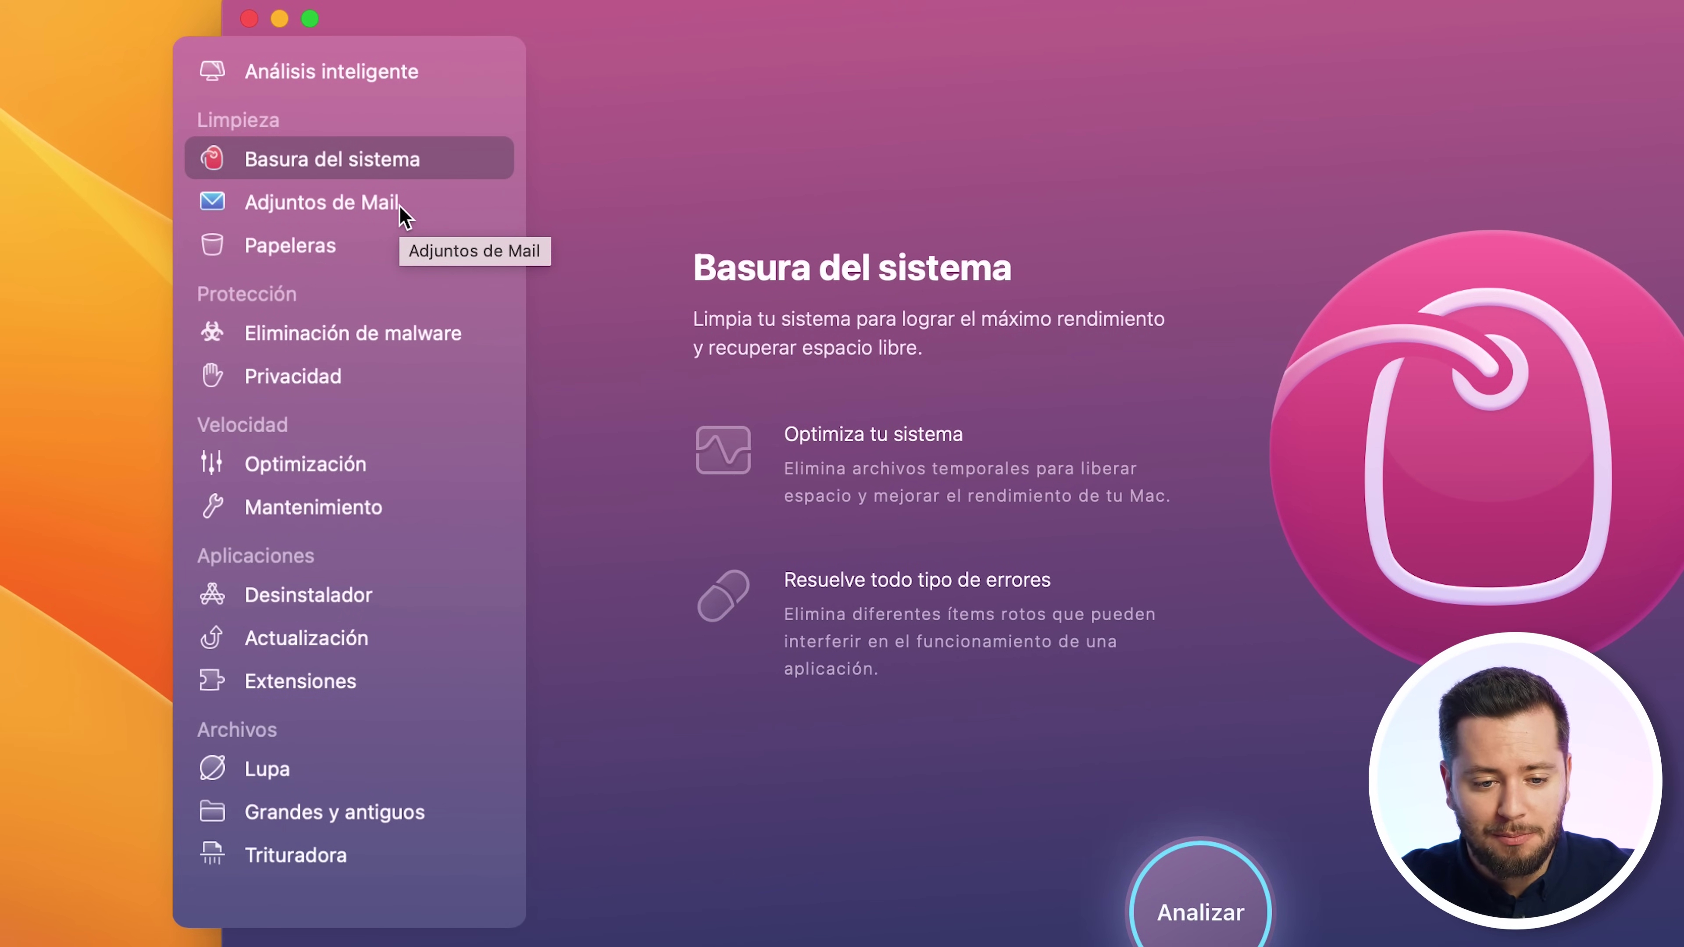
click(400, 207)
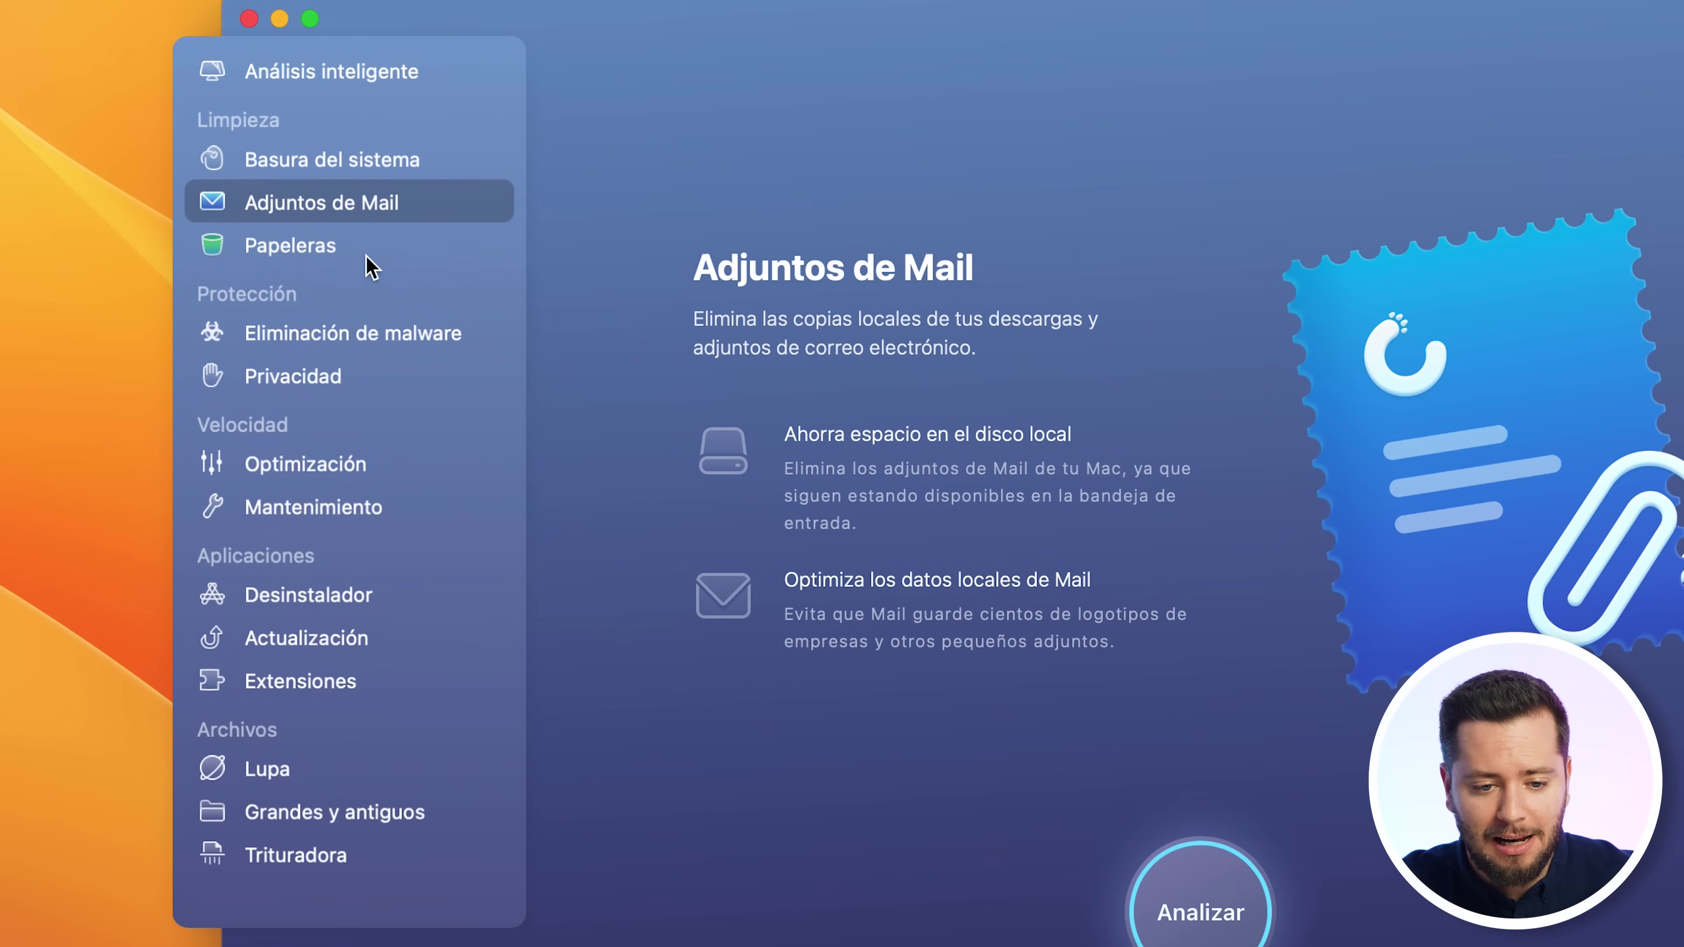
click(356, 333)
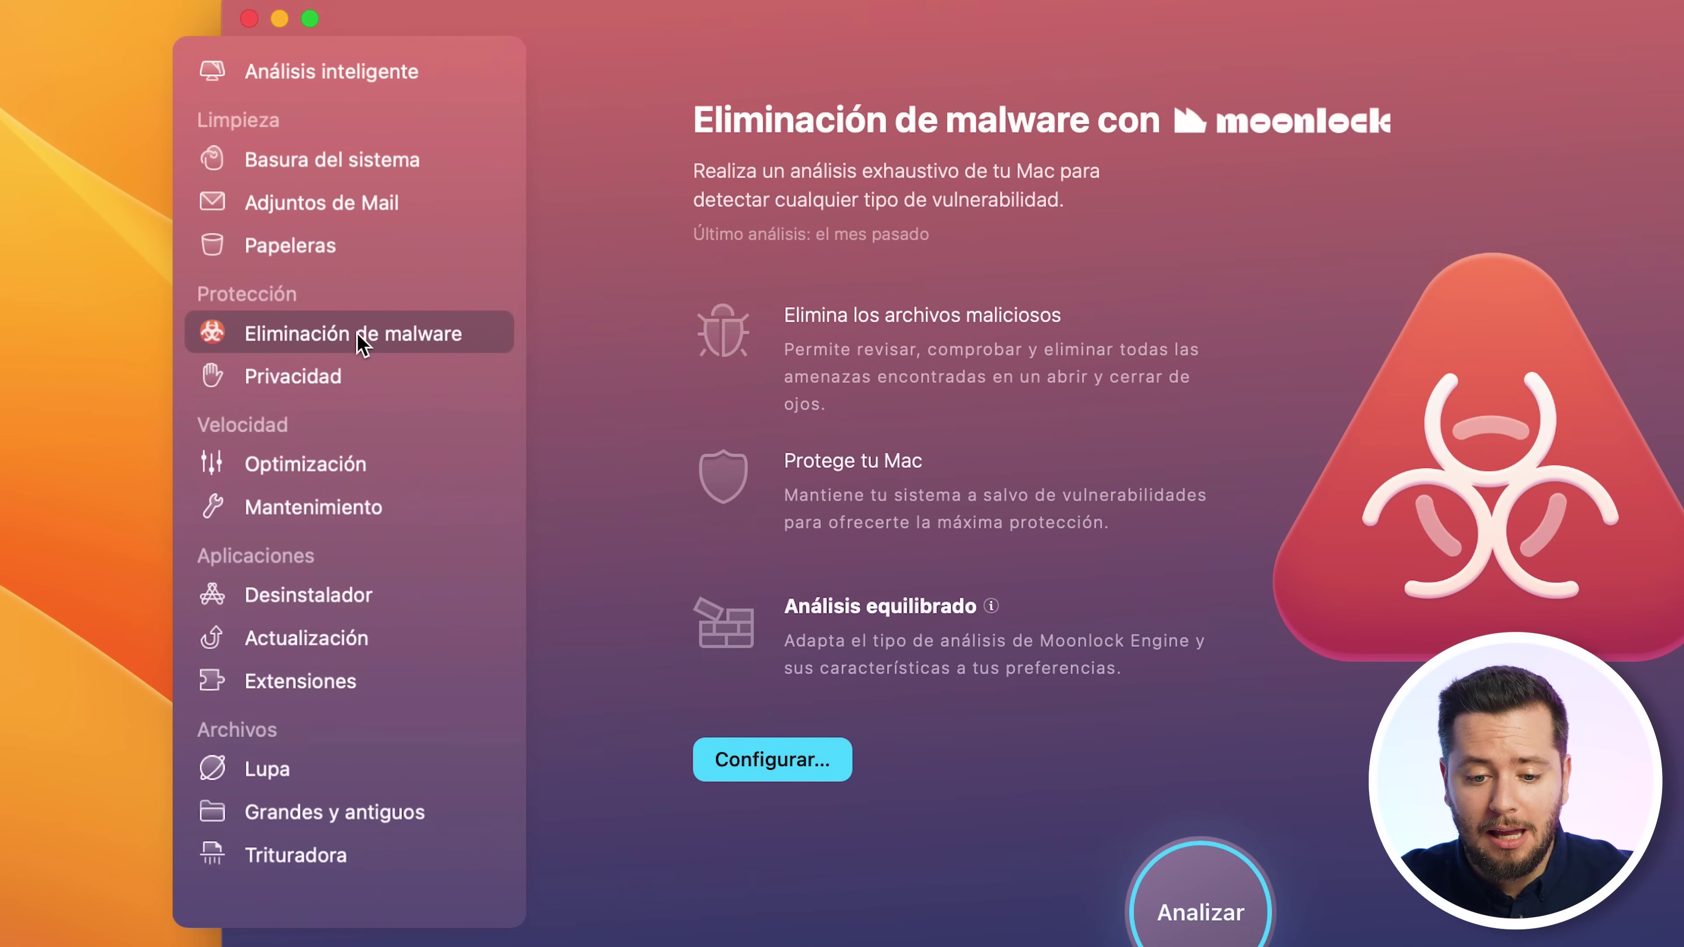
click(764, 758)
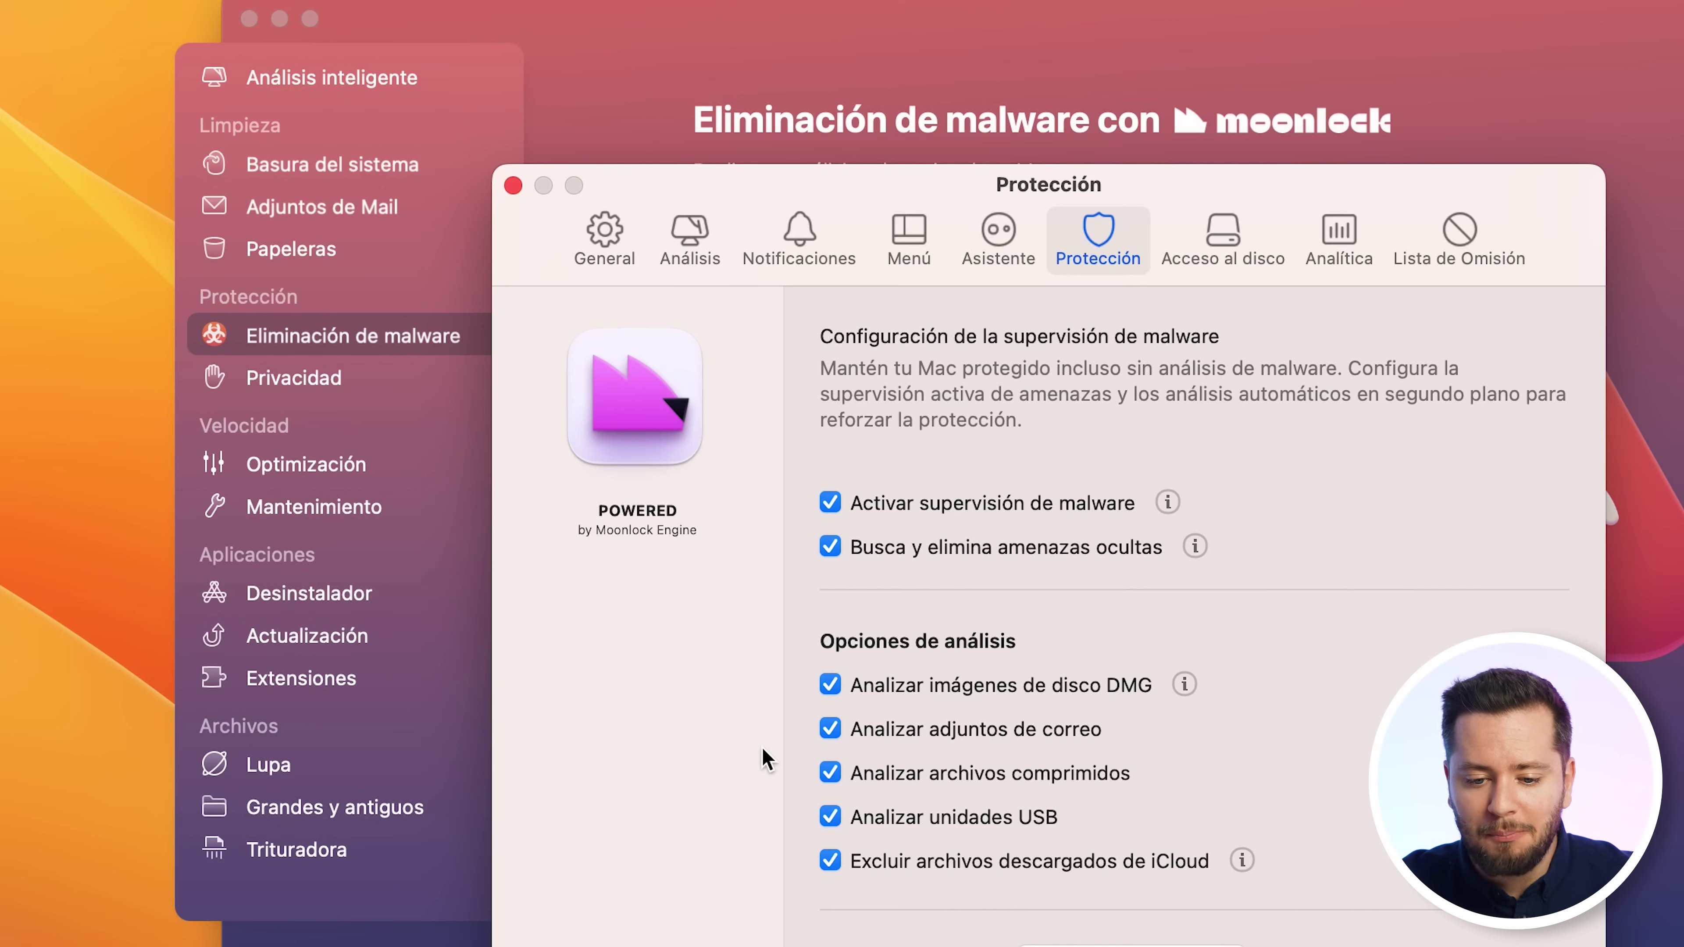
Step: Close the malware protection configuration and view the high-consumption processes in the Optimización module's items
click(513, 186)
click(319, 472)
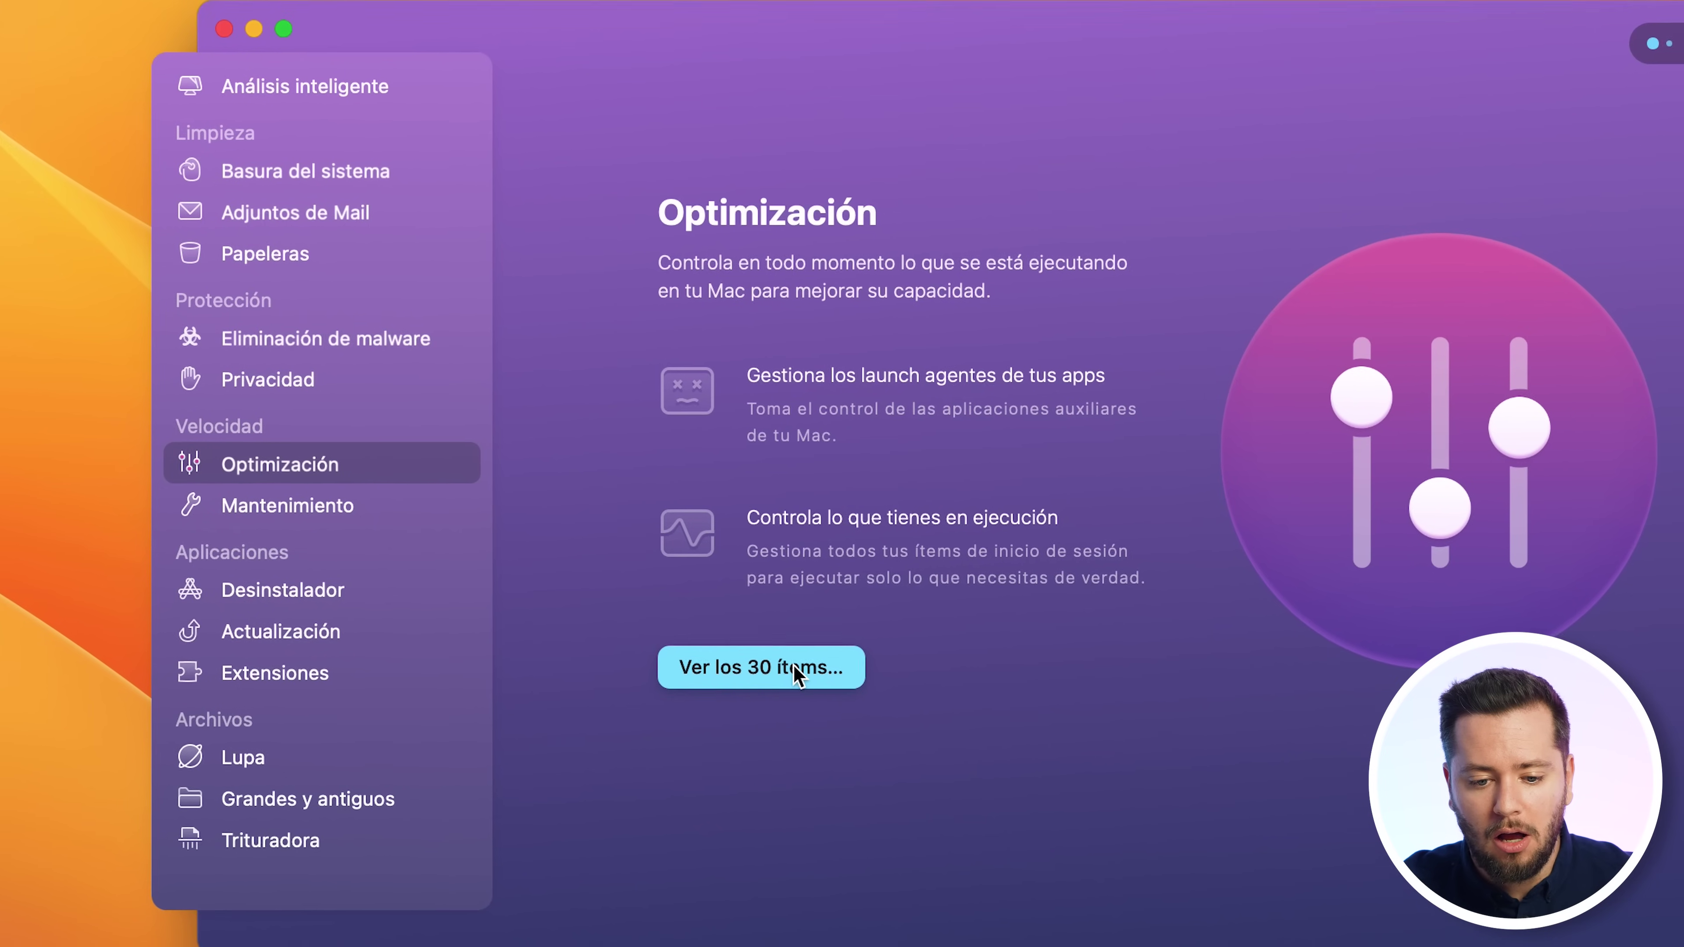
click(689, 657)
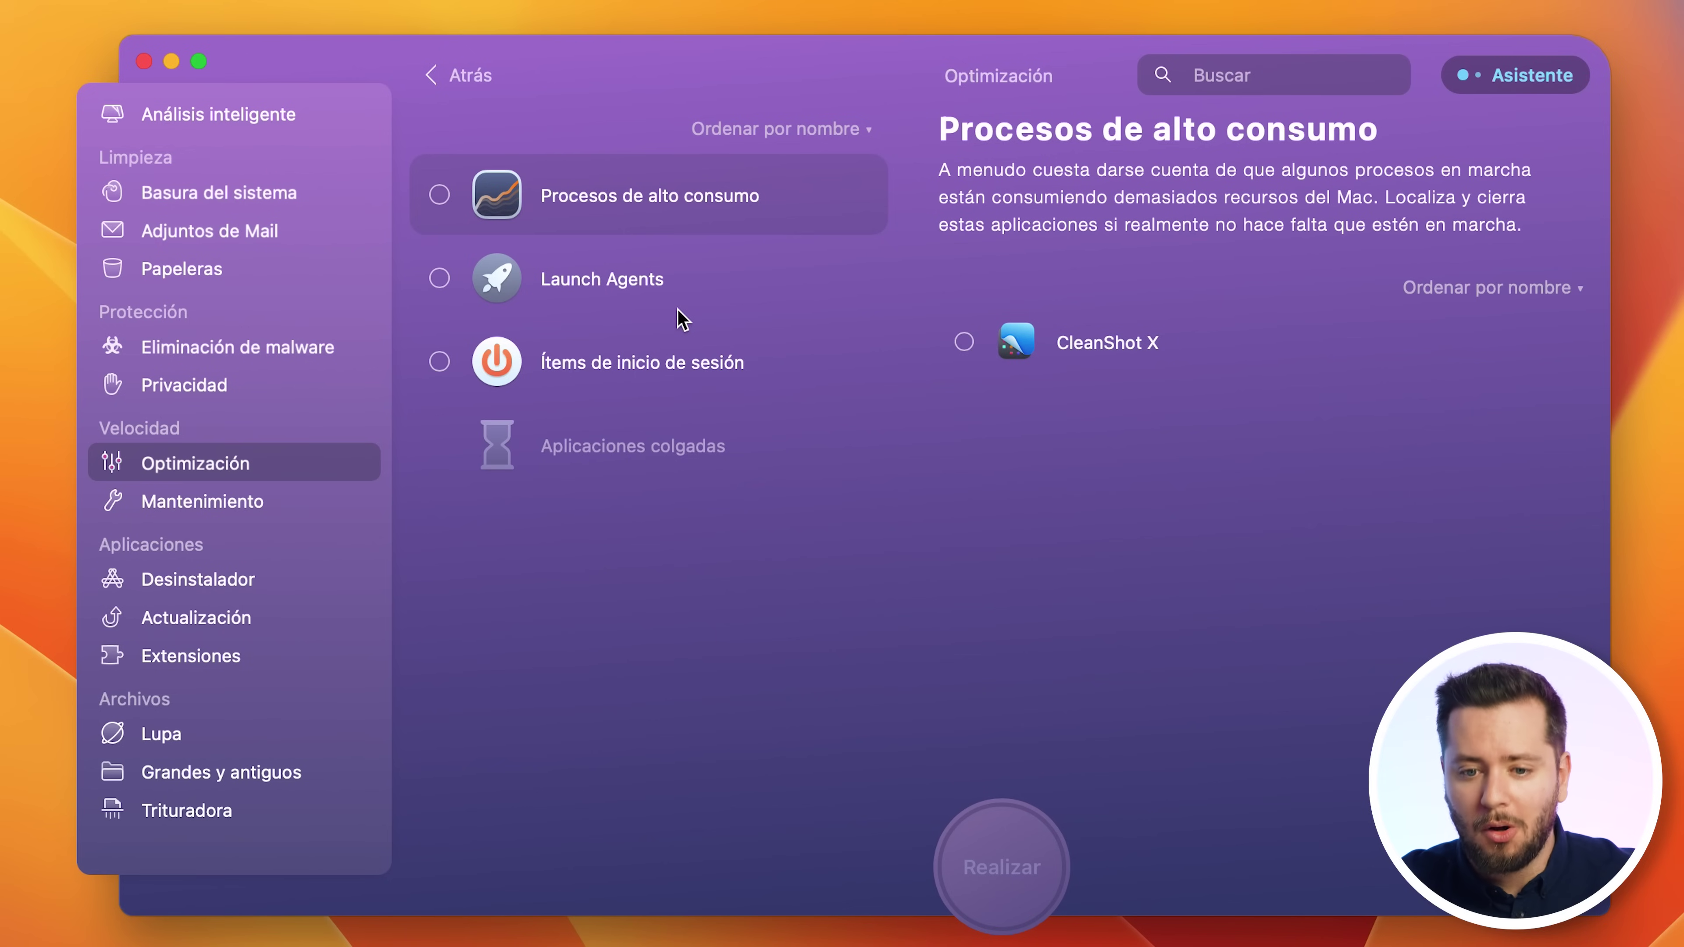
mouse_move(1154, 325)
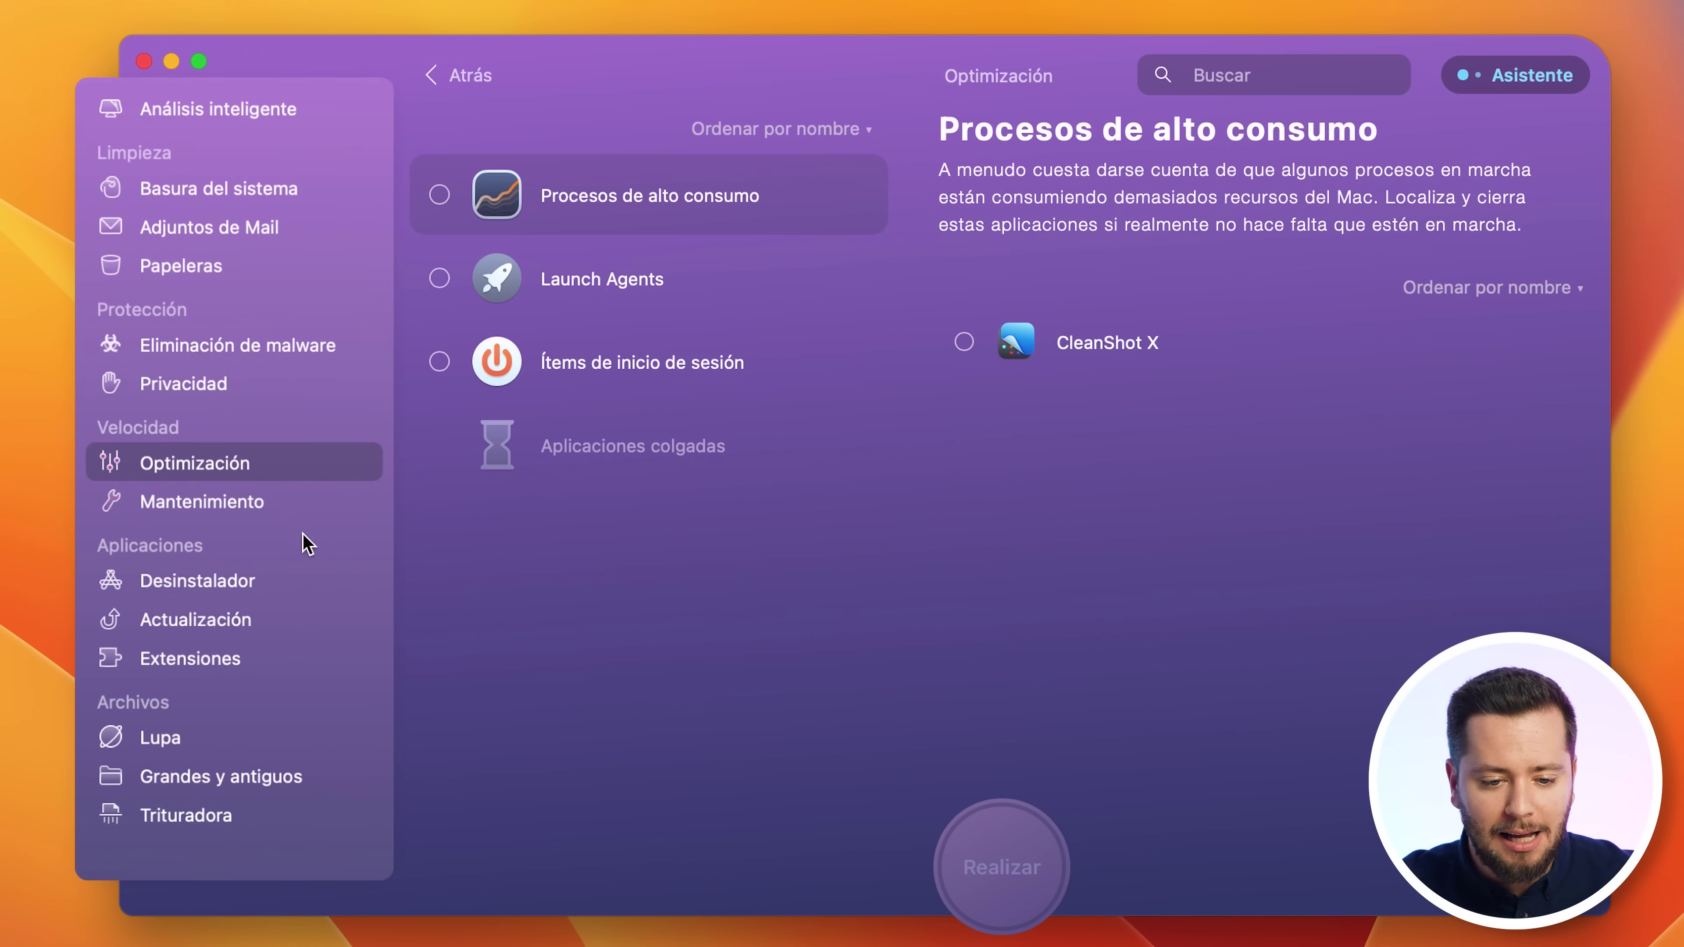
Step: Browse the Mantenimiento tasks, reading the descriptions from Libera espacio eliminable through to the Time Machine snapshot reduction
click(263, 502)
click(689, 723)
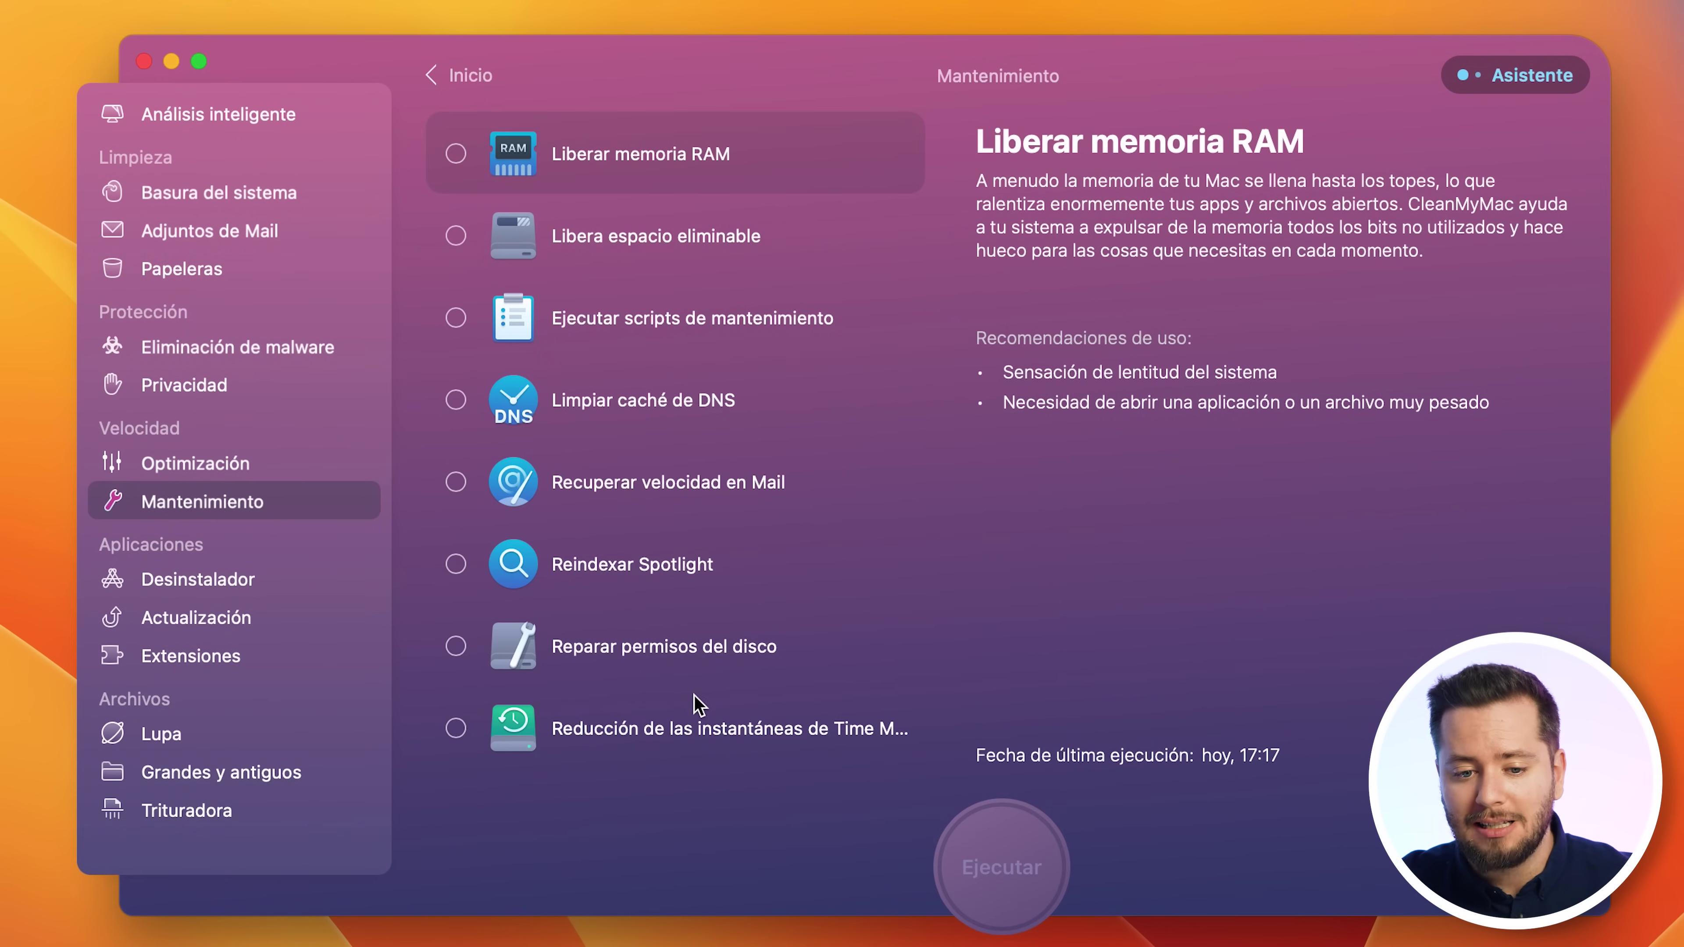
click(655, 261)
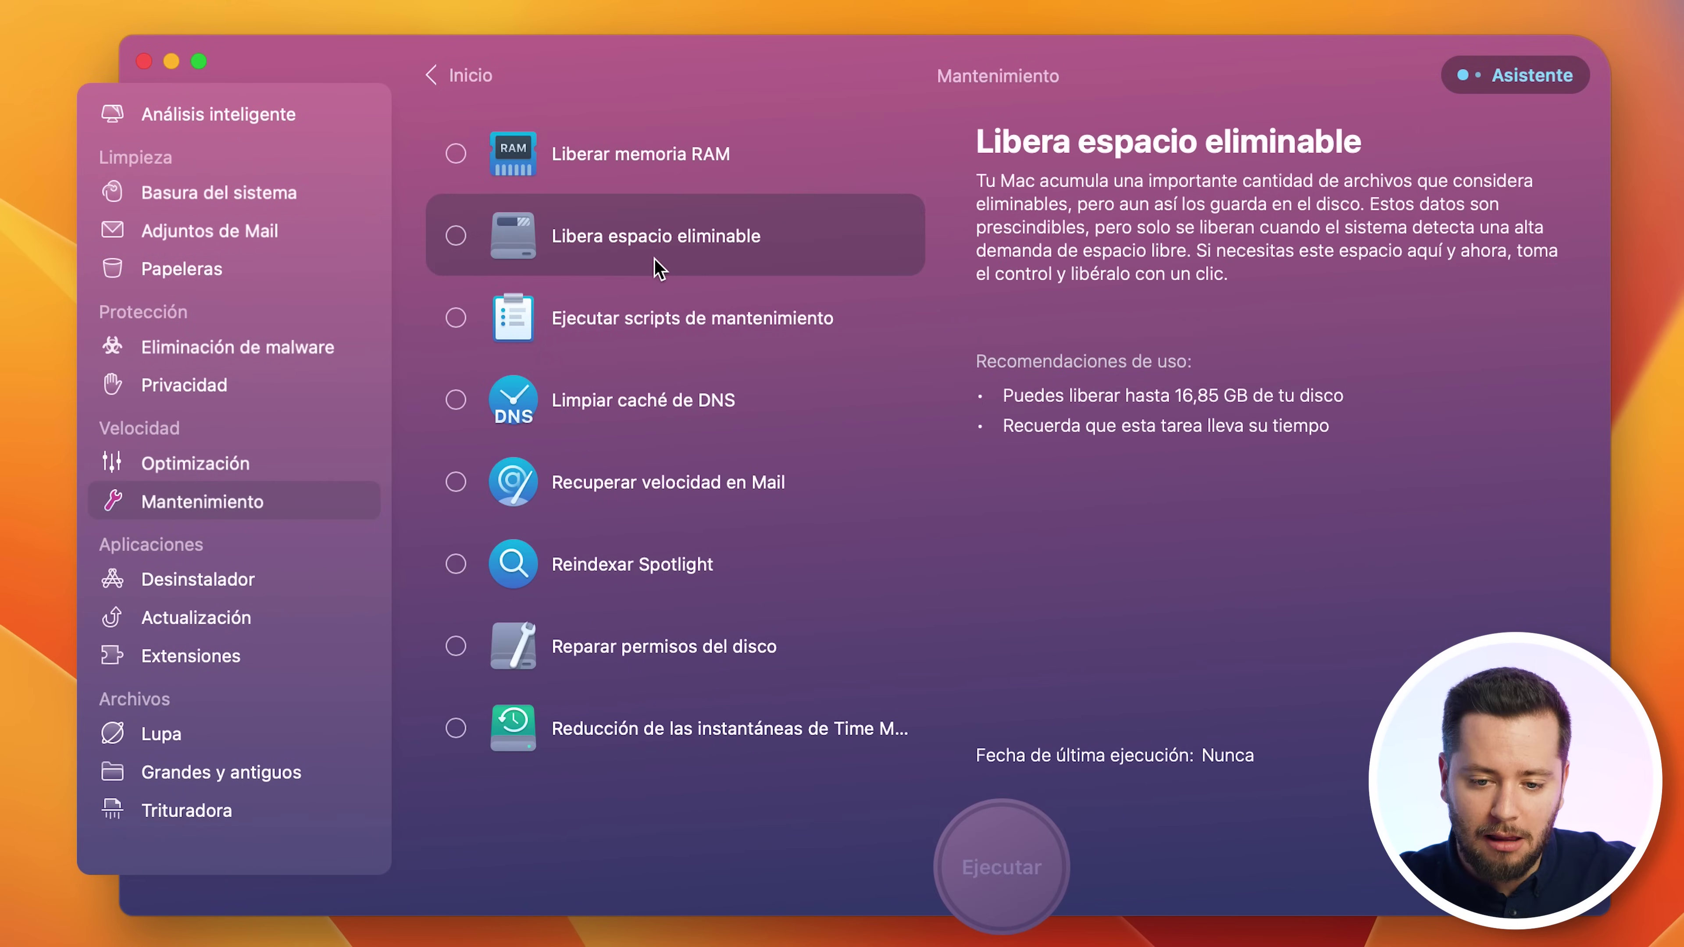
click(650, 345)
click(641, 450)
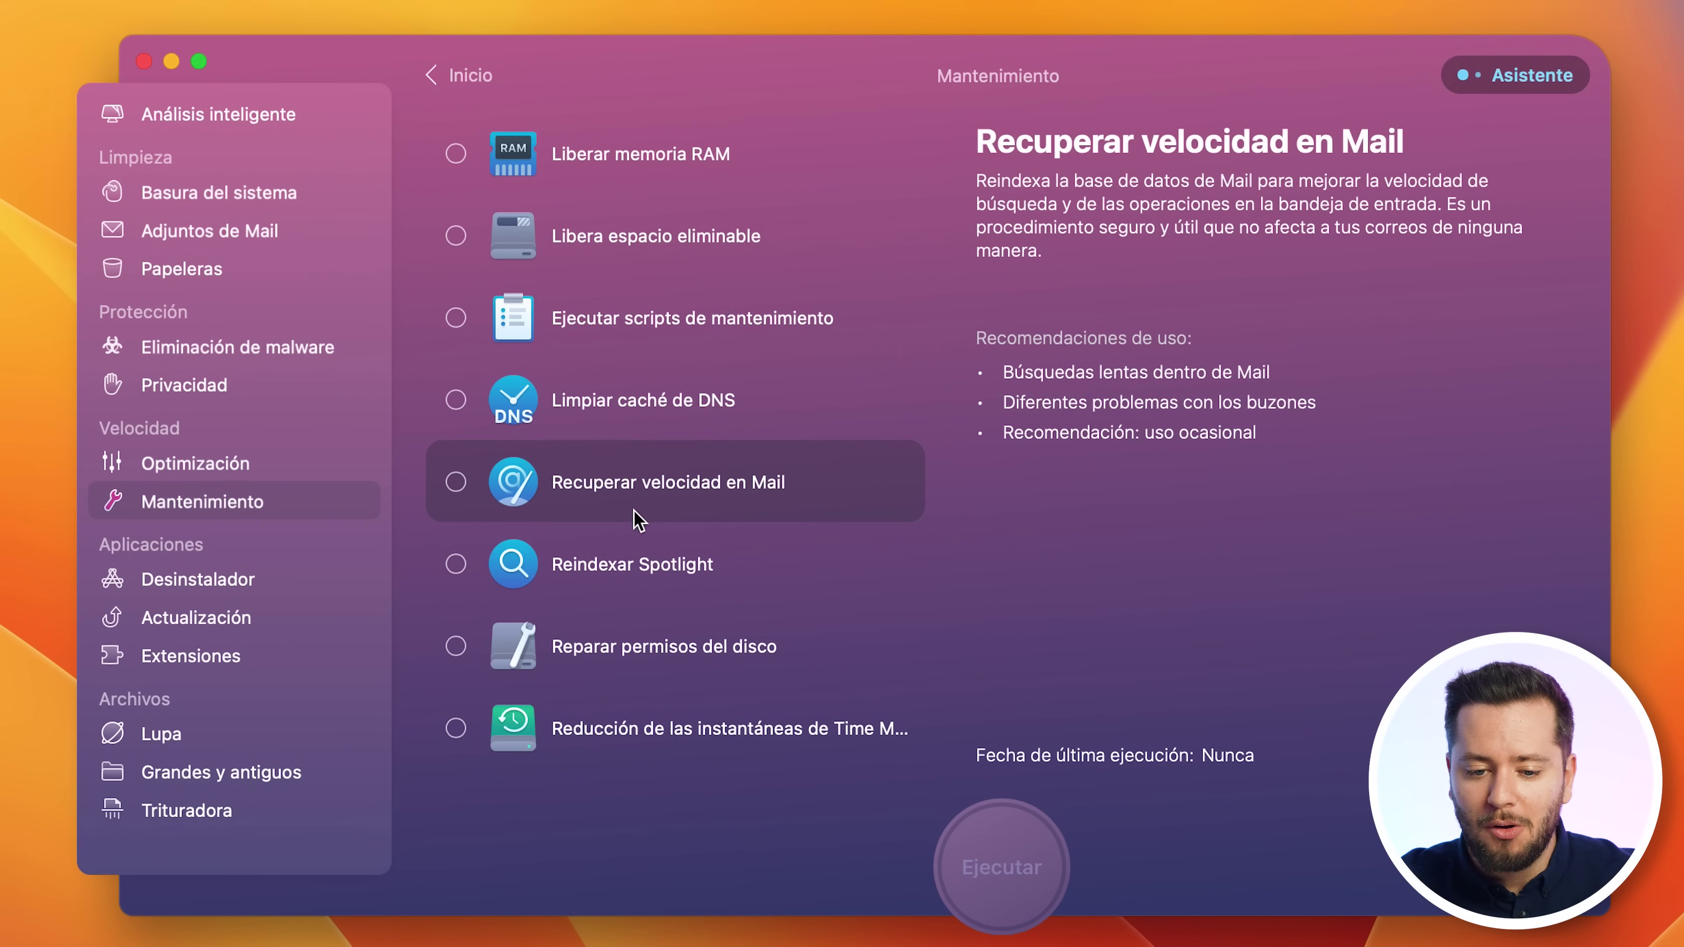
click(635, 570)
click(685, 664)
click(694, 730)
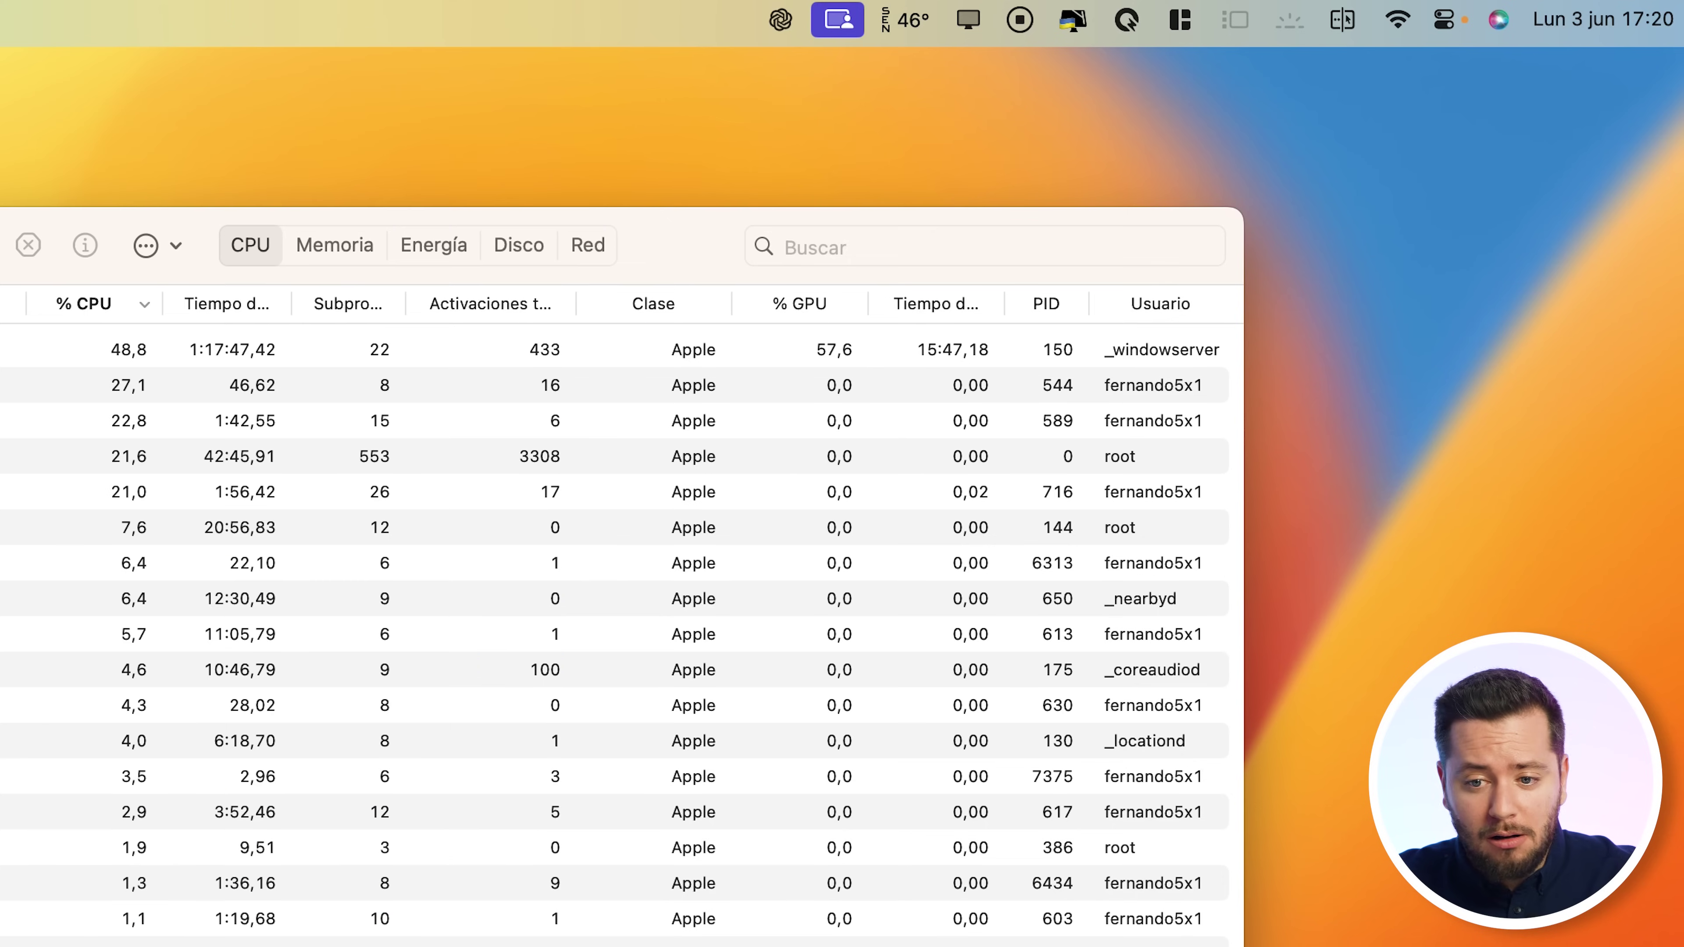
Step: Review the running apps listed in QuitAll and its additional options, then close the QuitAll list
click(1126, 22)
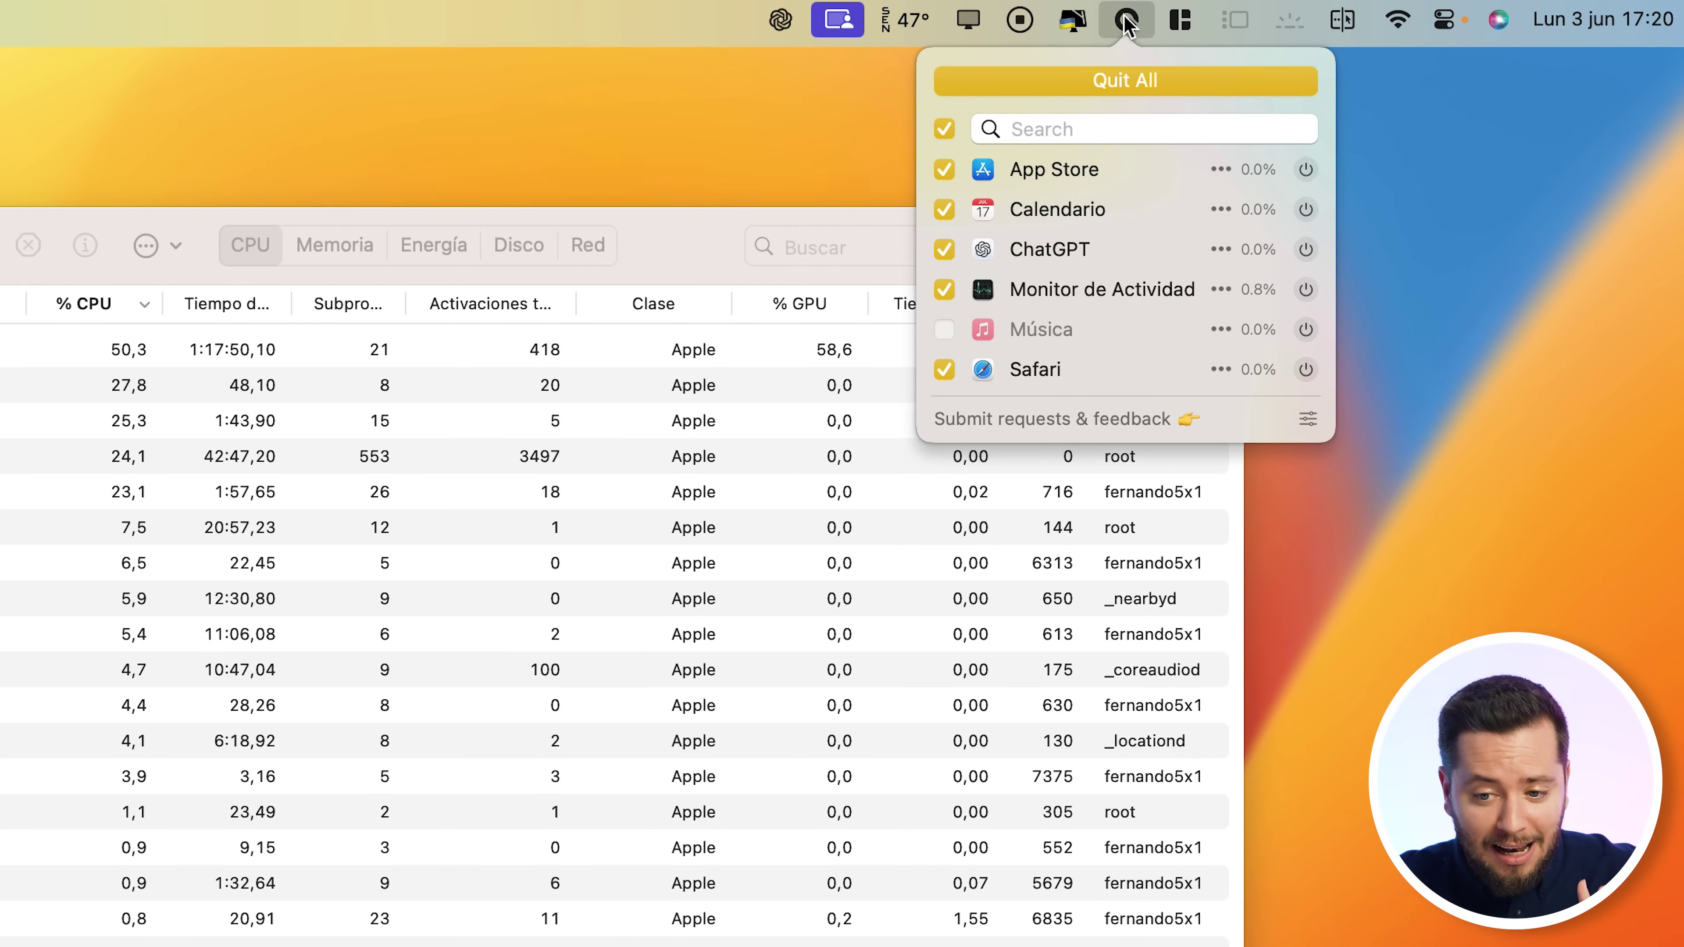
click(1307, 419)
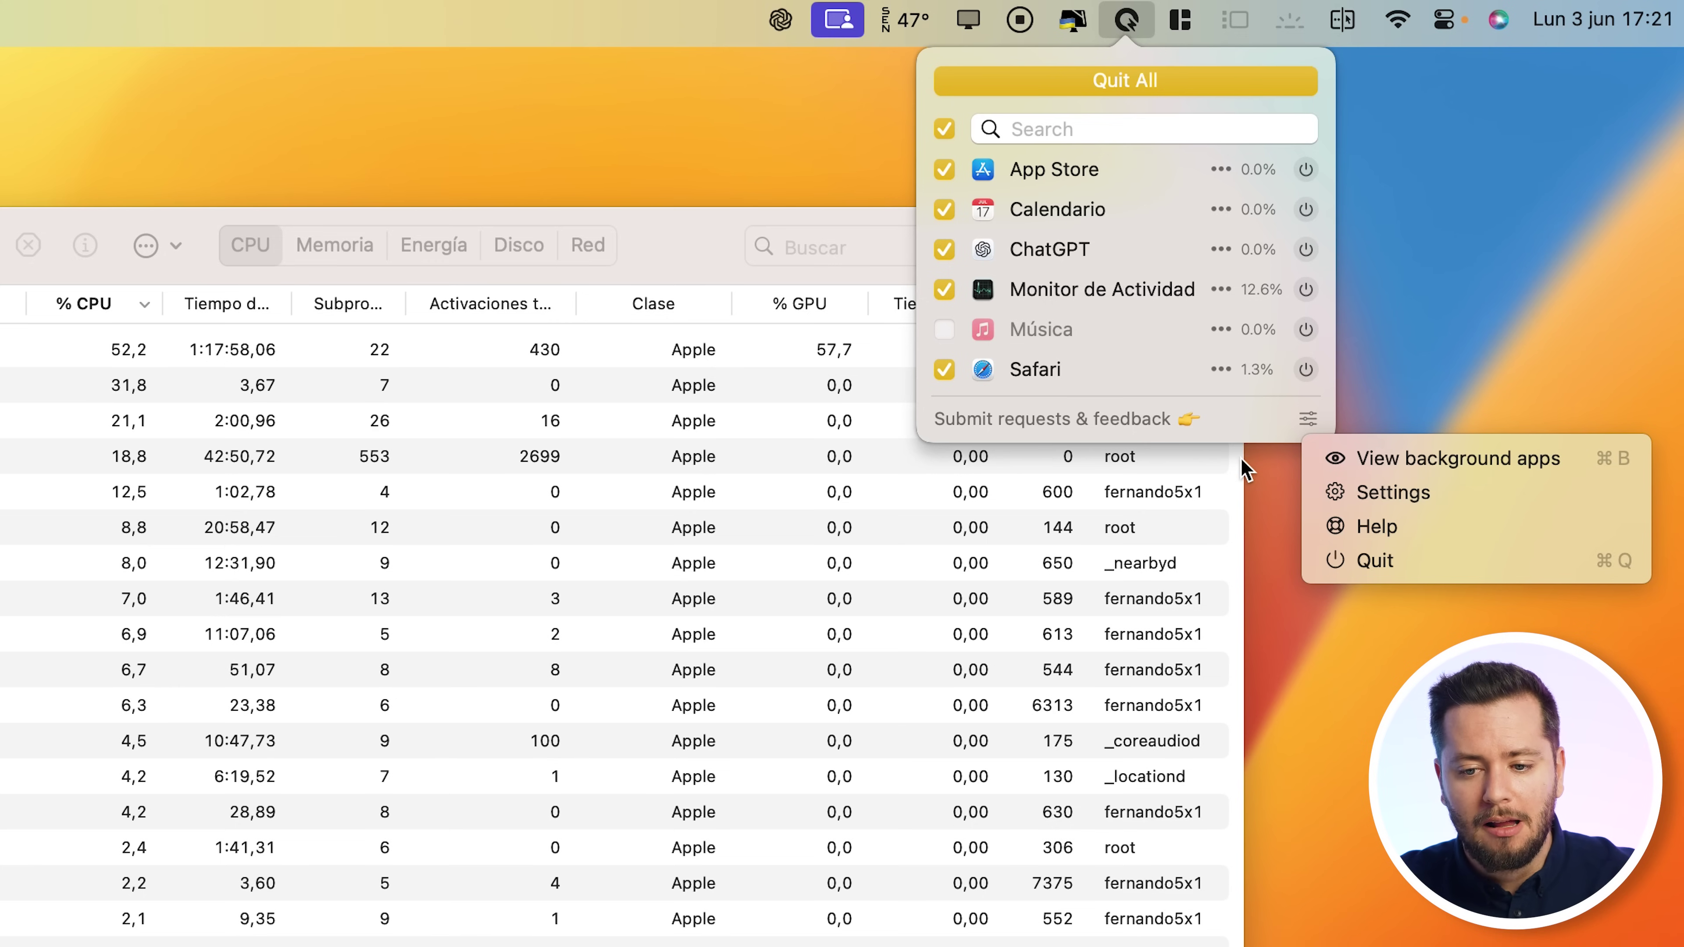
click(1130, 18)
click(1130, 18)
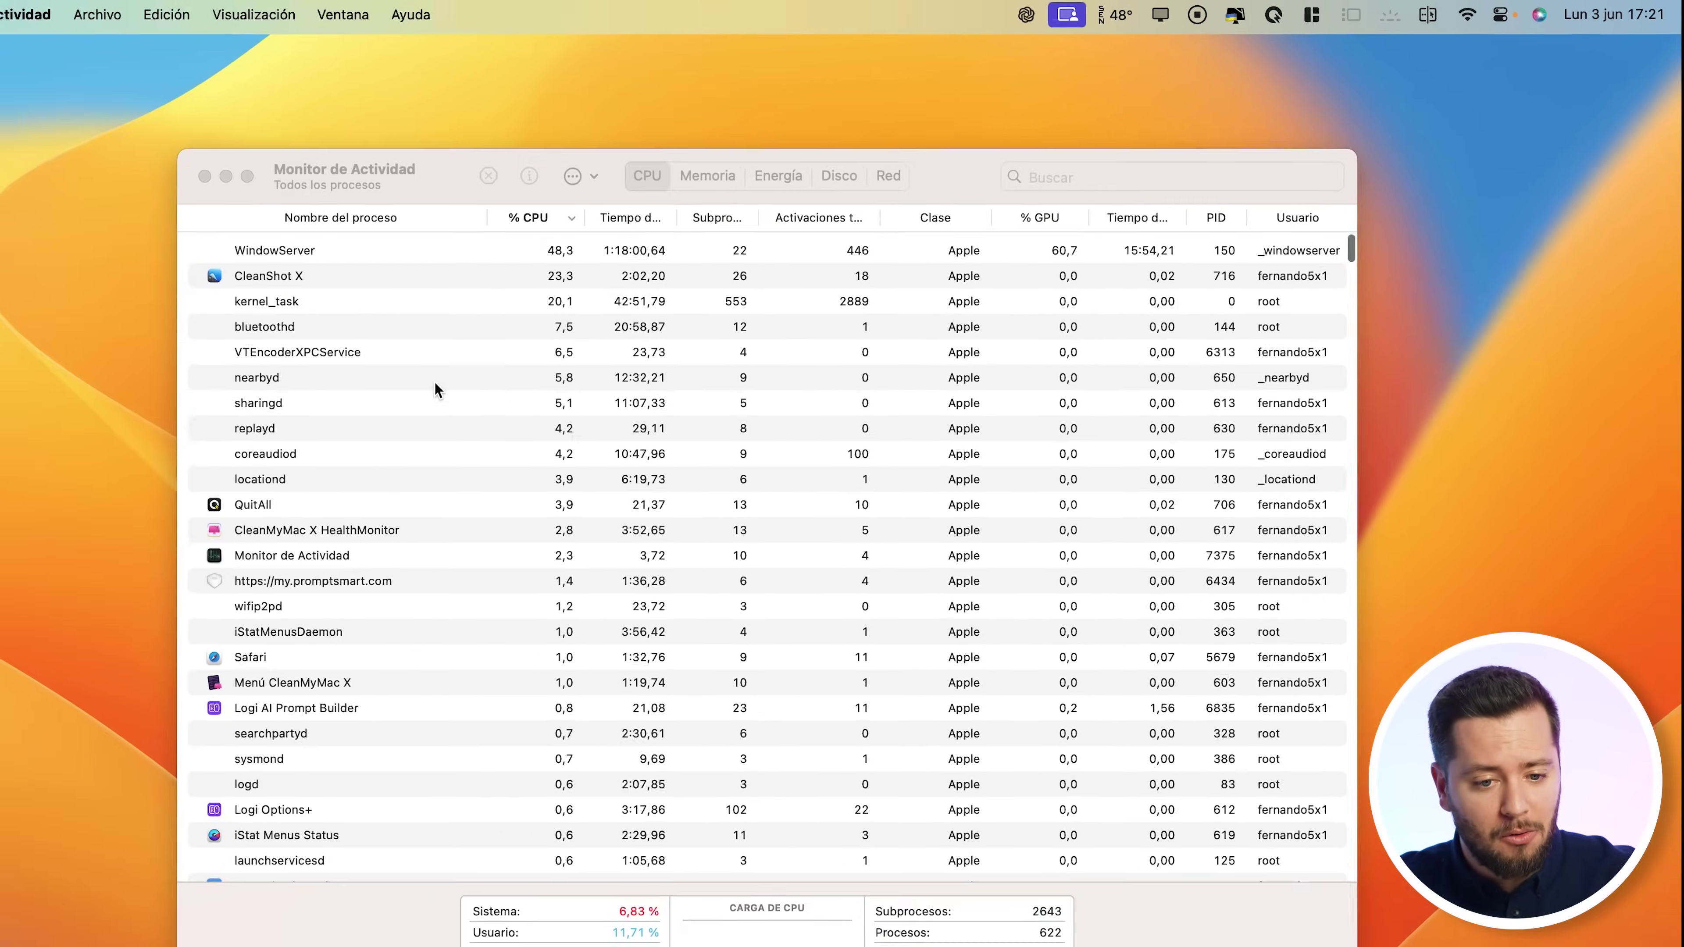
Step: Examine the processes in Monitor de Actividad by CPU, memory and energy use
scroll(97, 488, down, 5)
scroll(531, 351, down, 3)
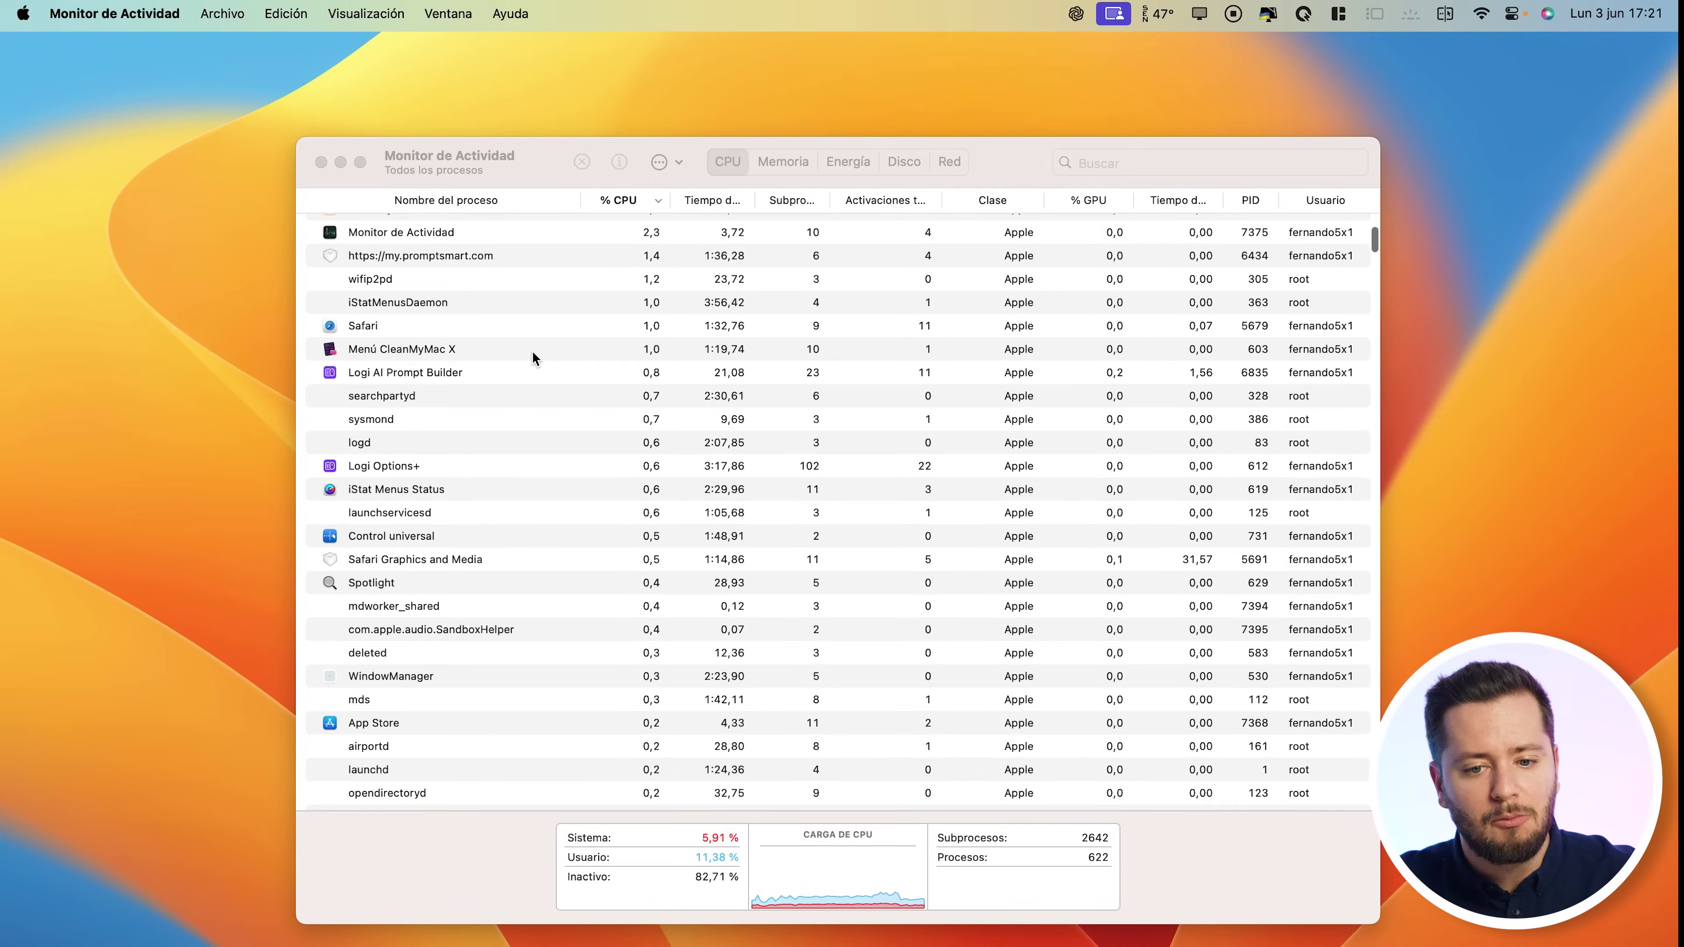
click(787, 162)
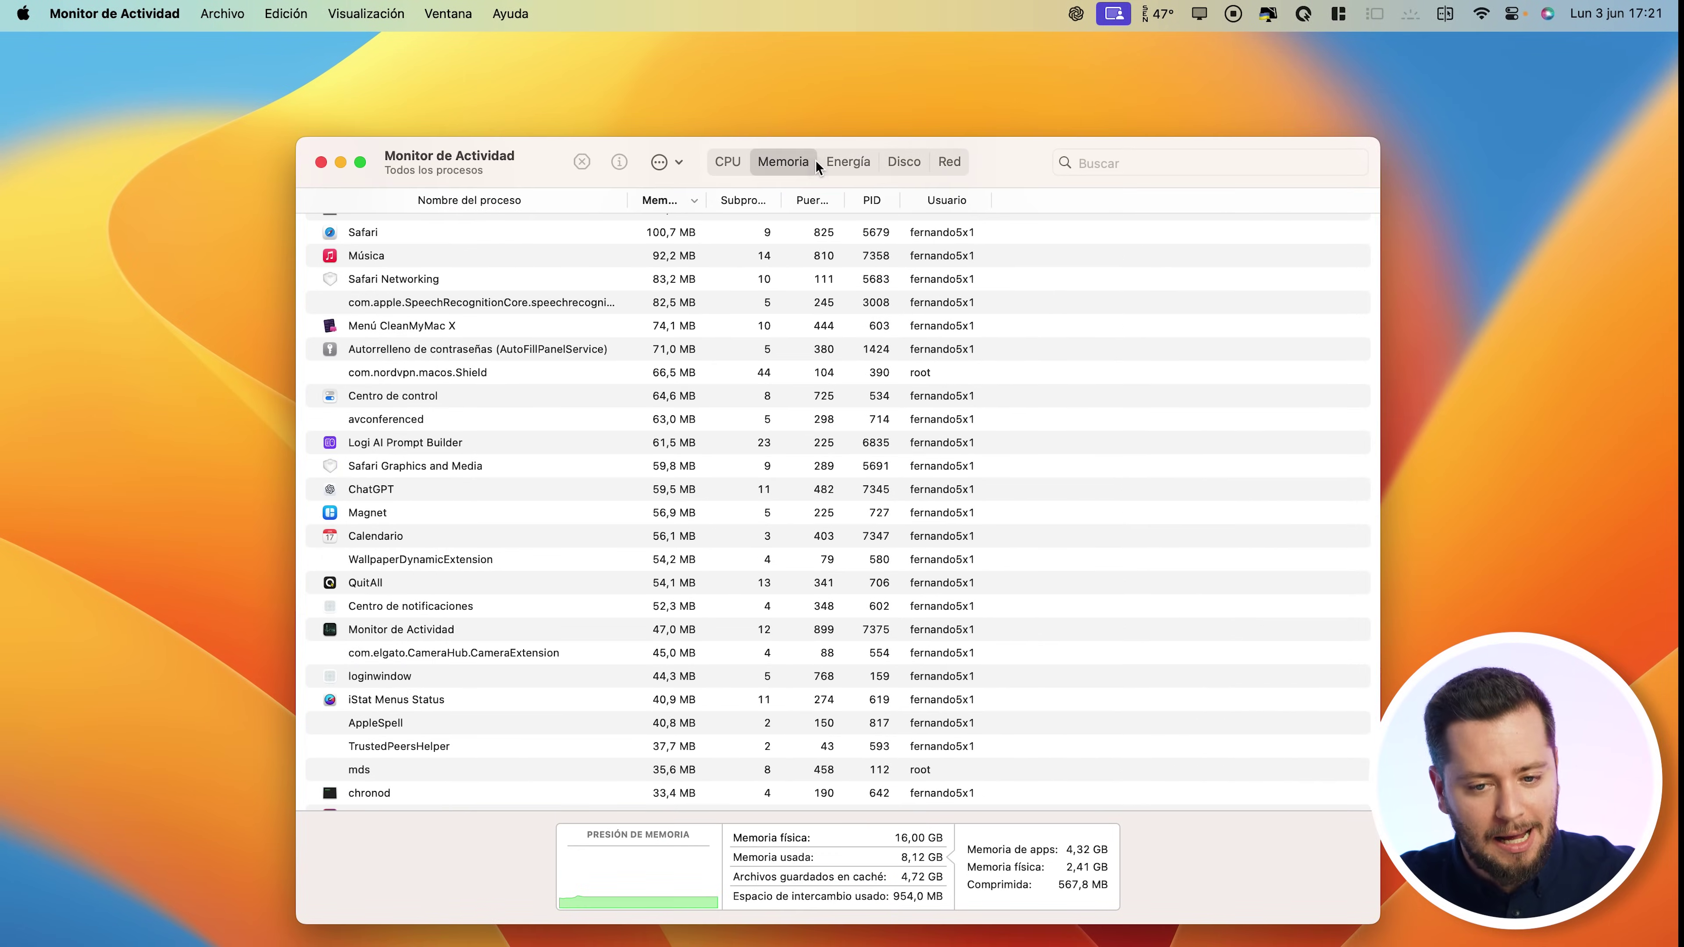
click(828, 162)
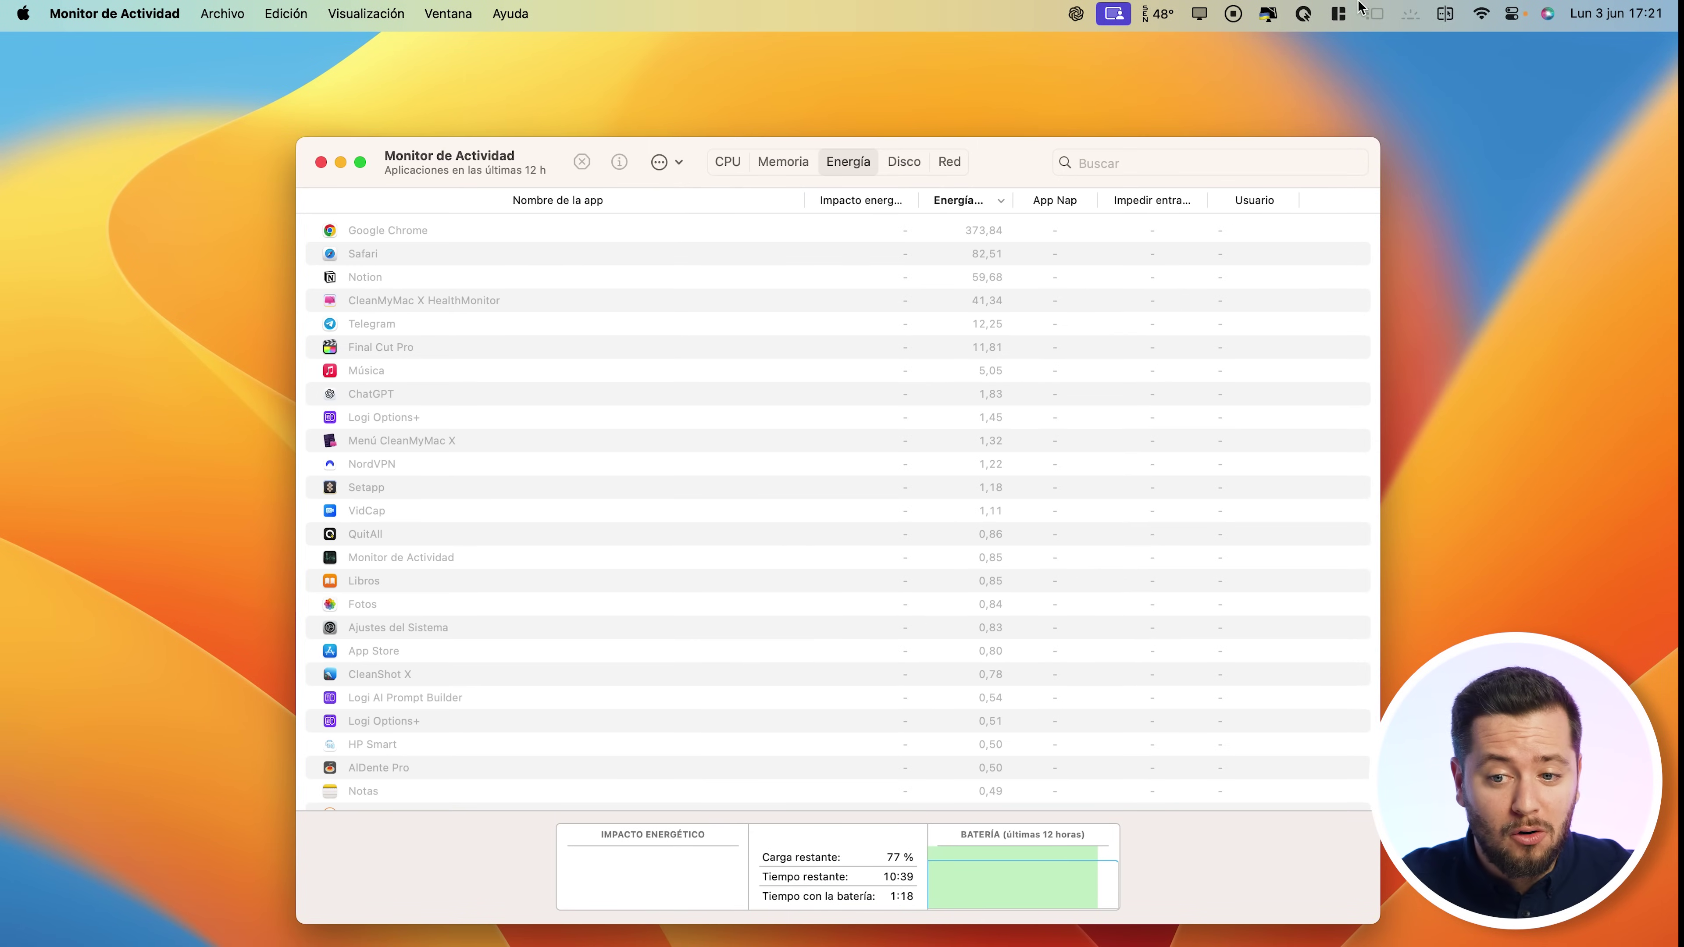
Step: Exclude Safari in QuitAll and quit the selected apps: App Store, Calendario, ChatGPT and Monitor de Actividad
click(1303, 14)
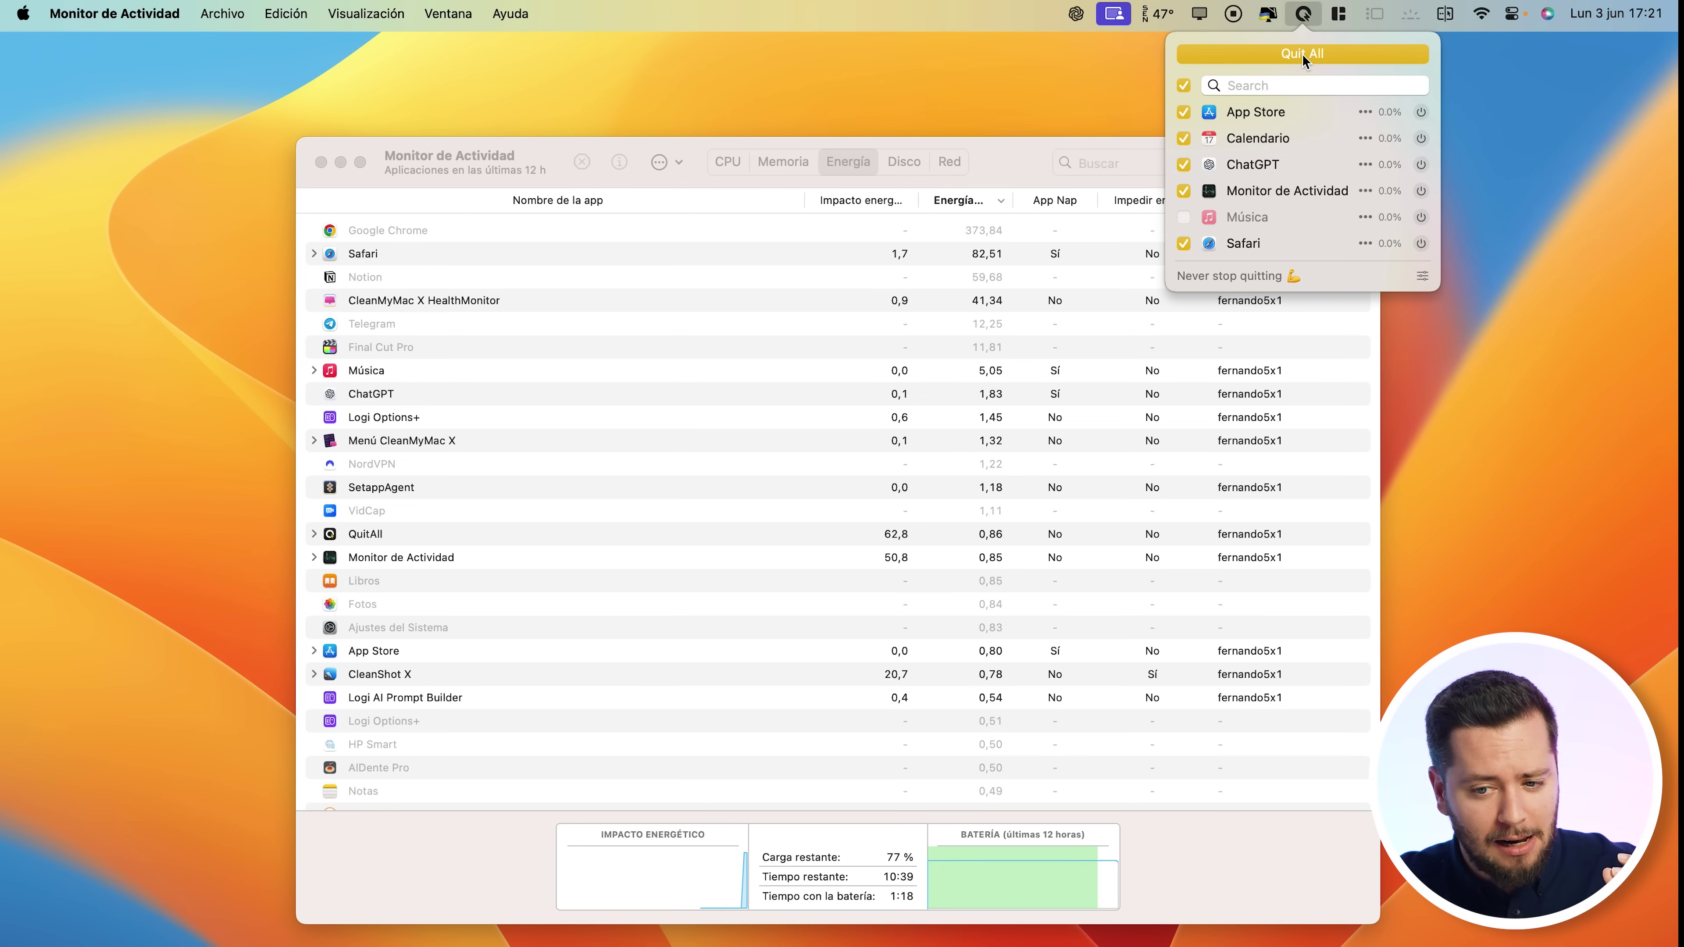
click(1183, 244)
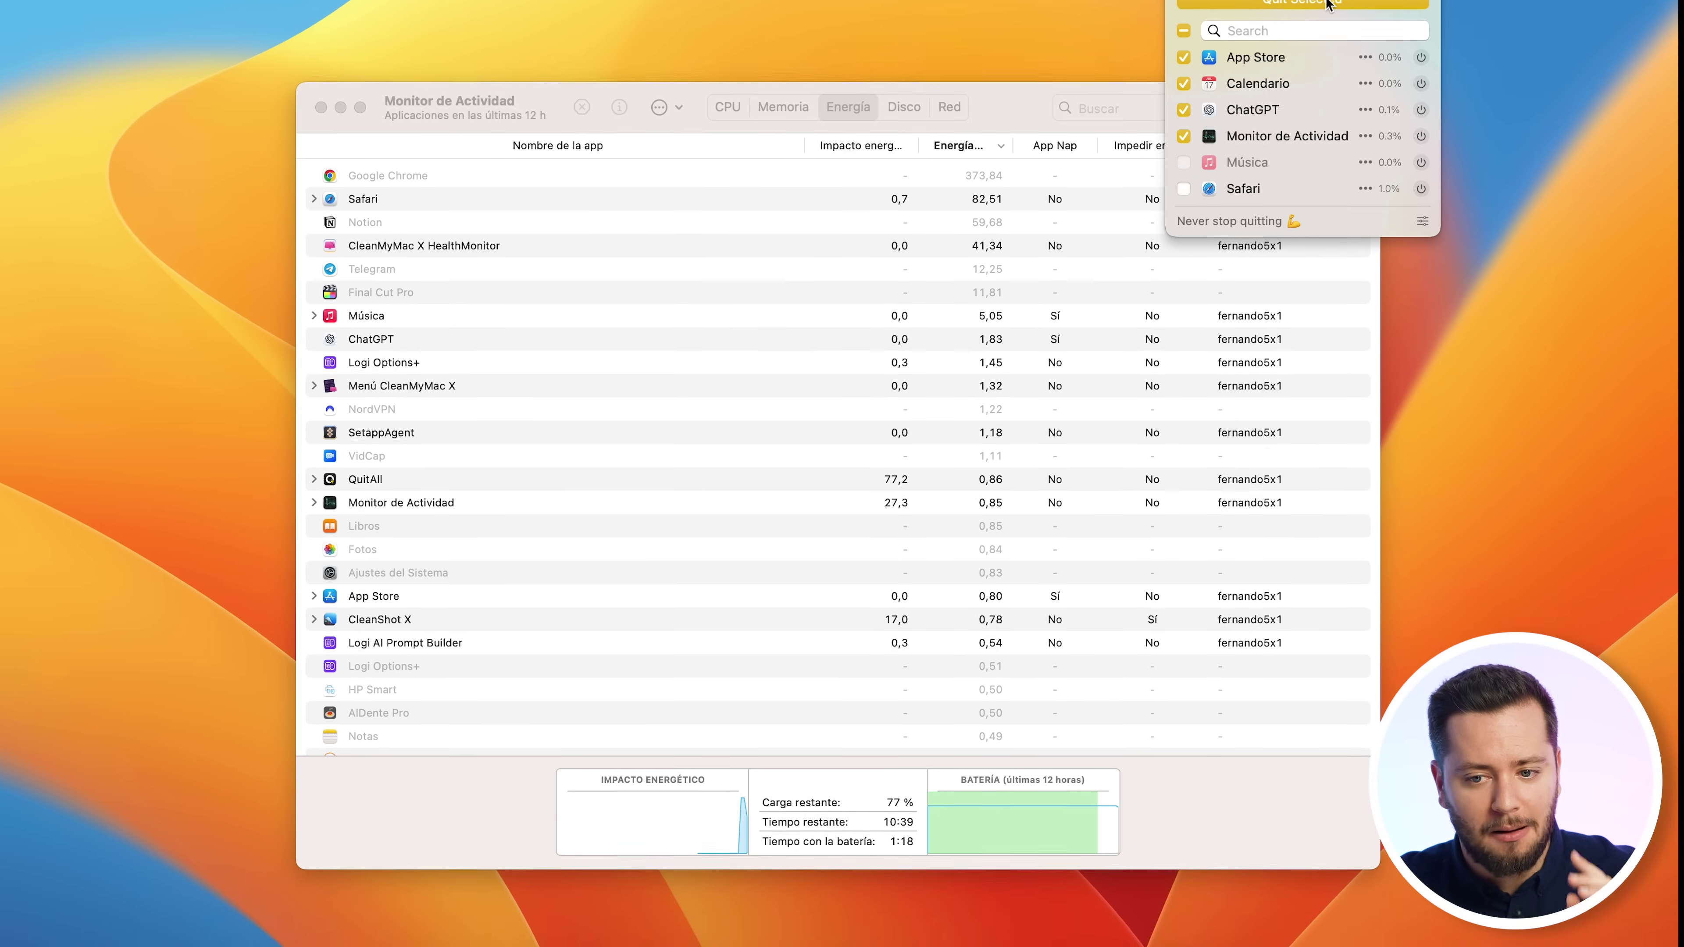
click(1326, 3)
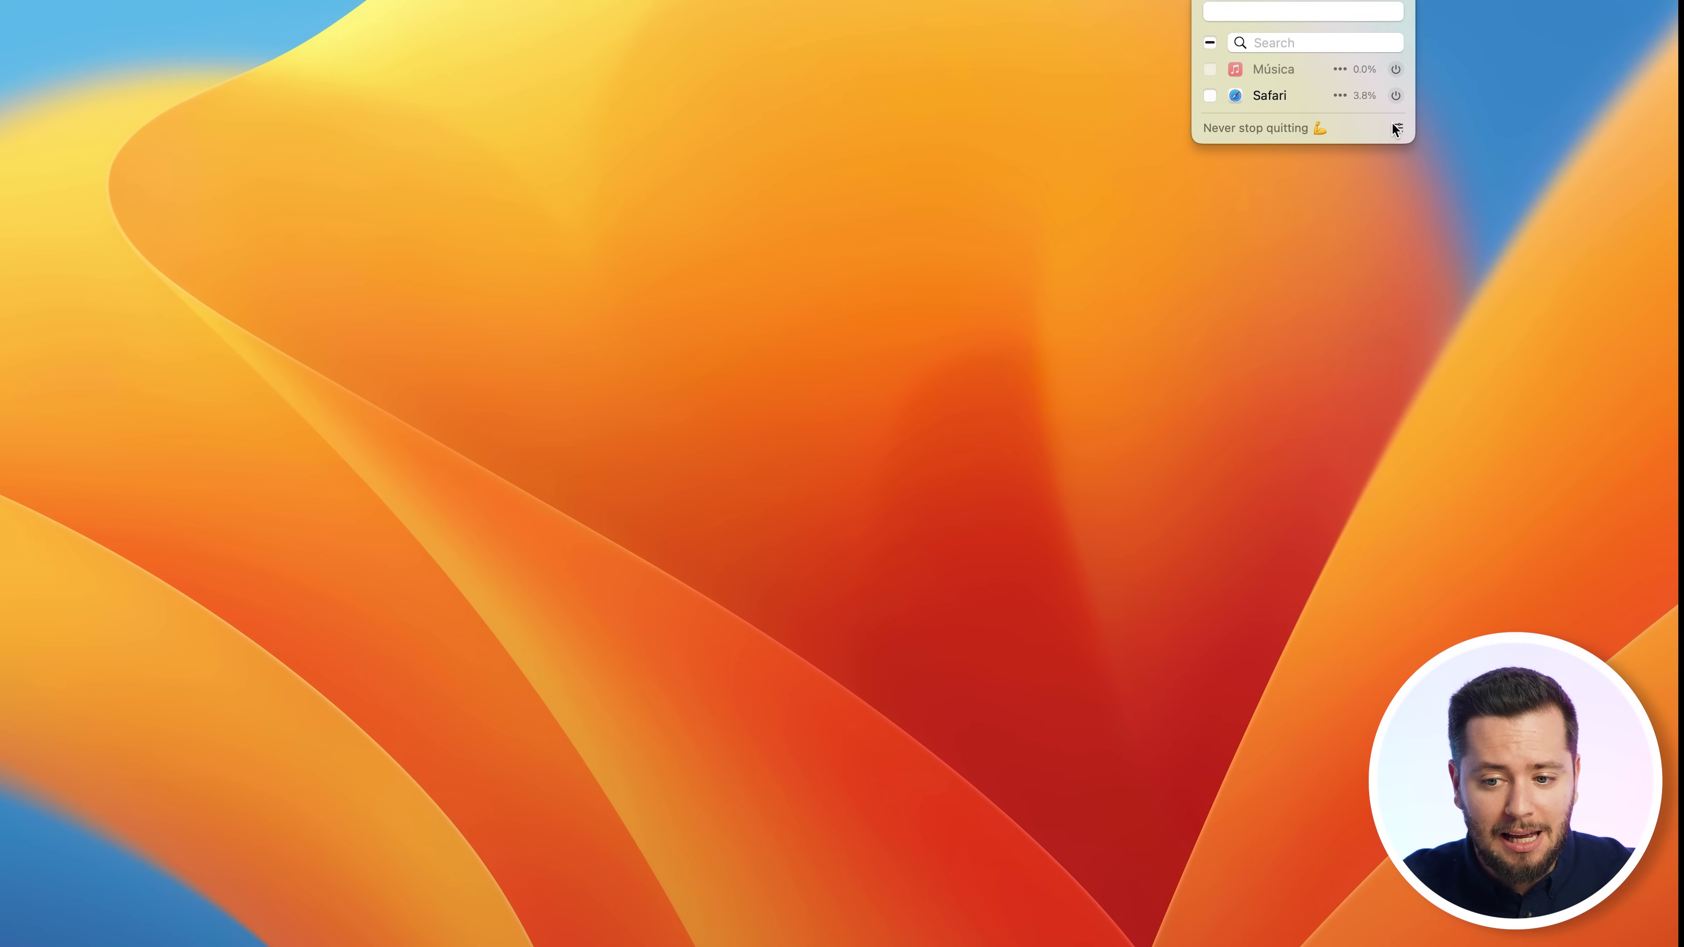
Step: Show the background apps in QuitAll and look through the list of running background processes
click(1396, 128)
click(1427, 158)
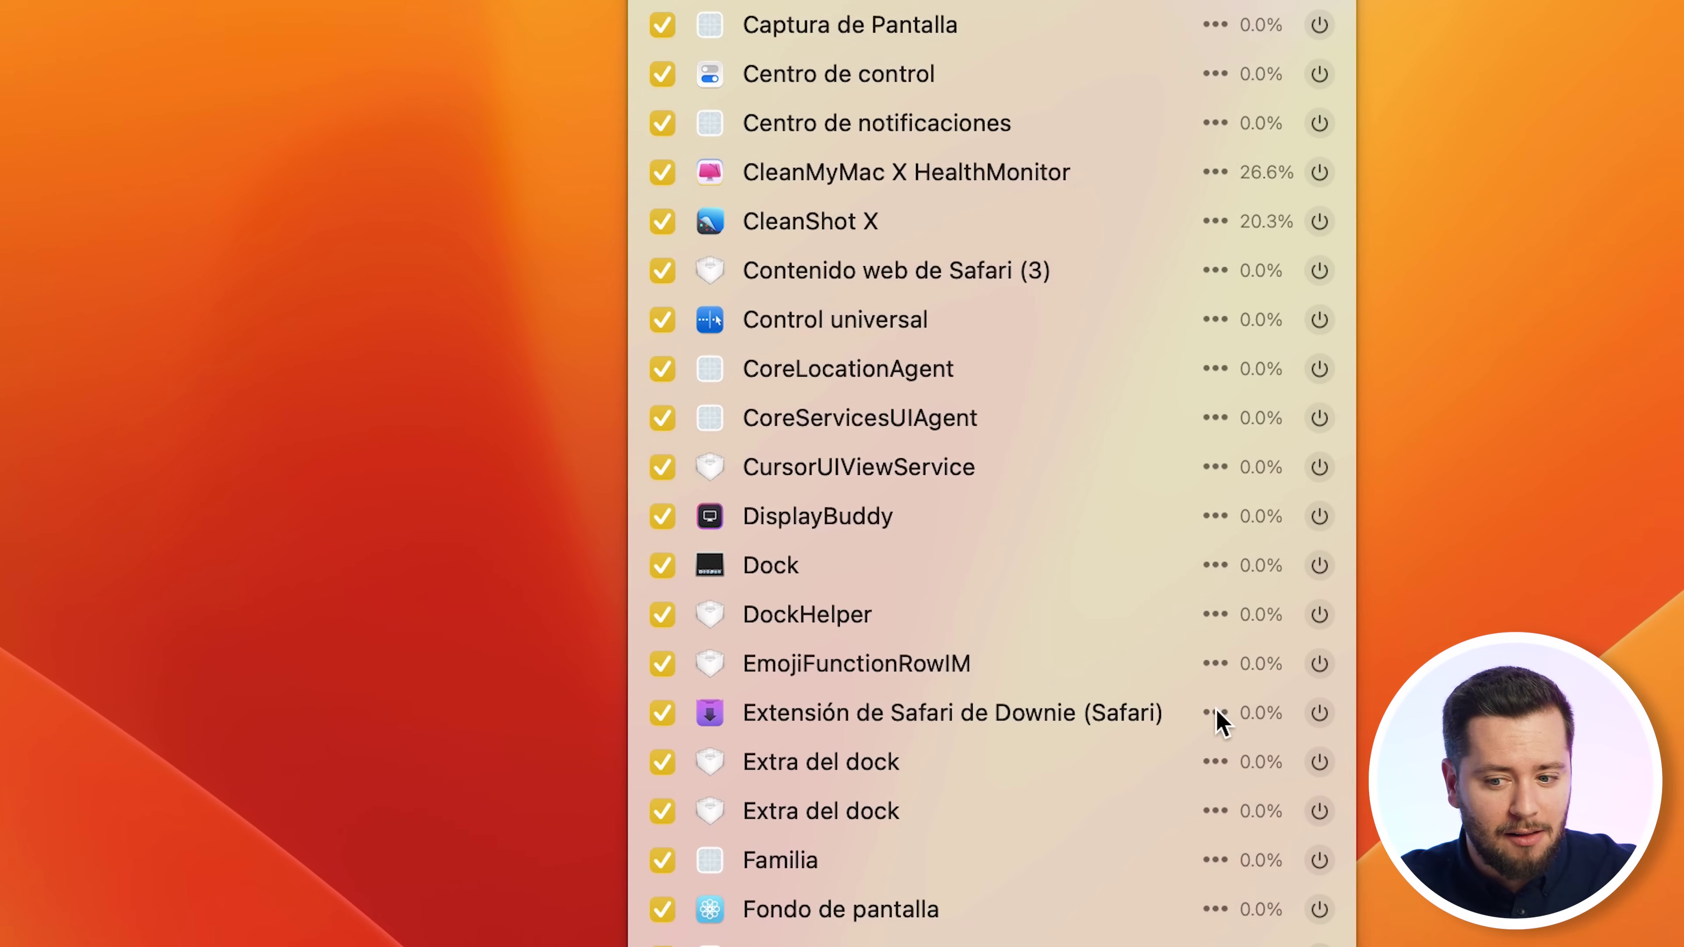
key(alt)
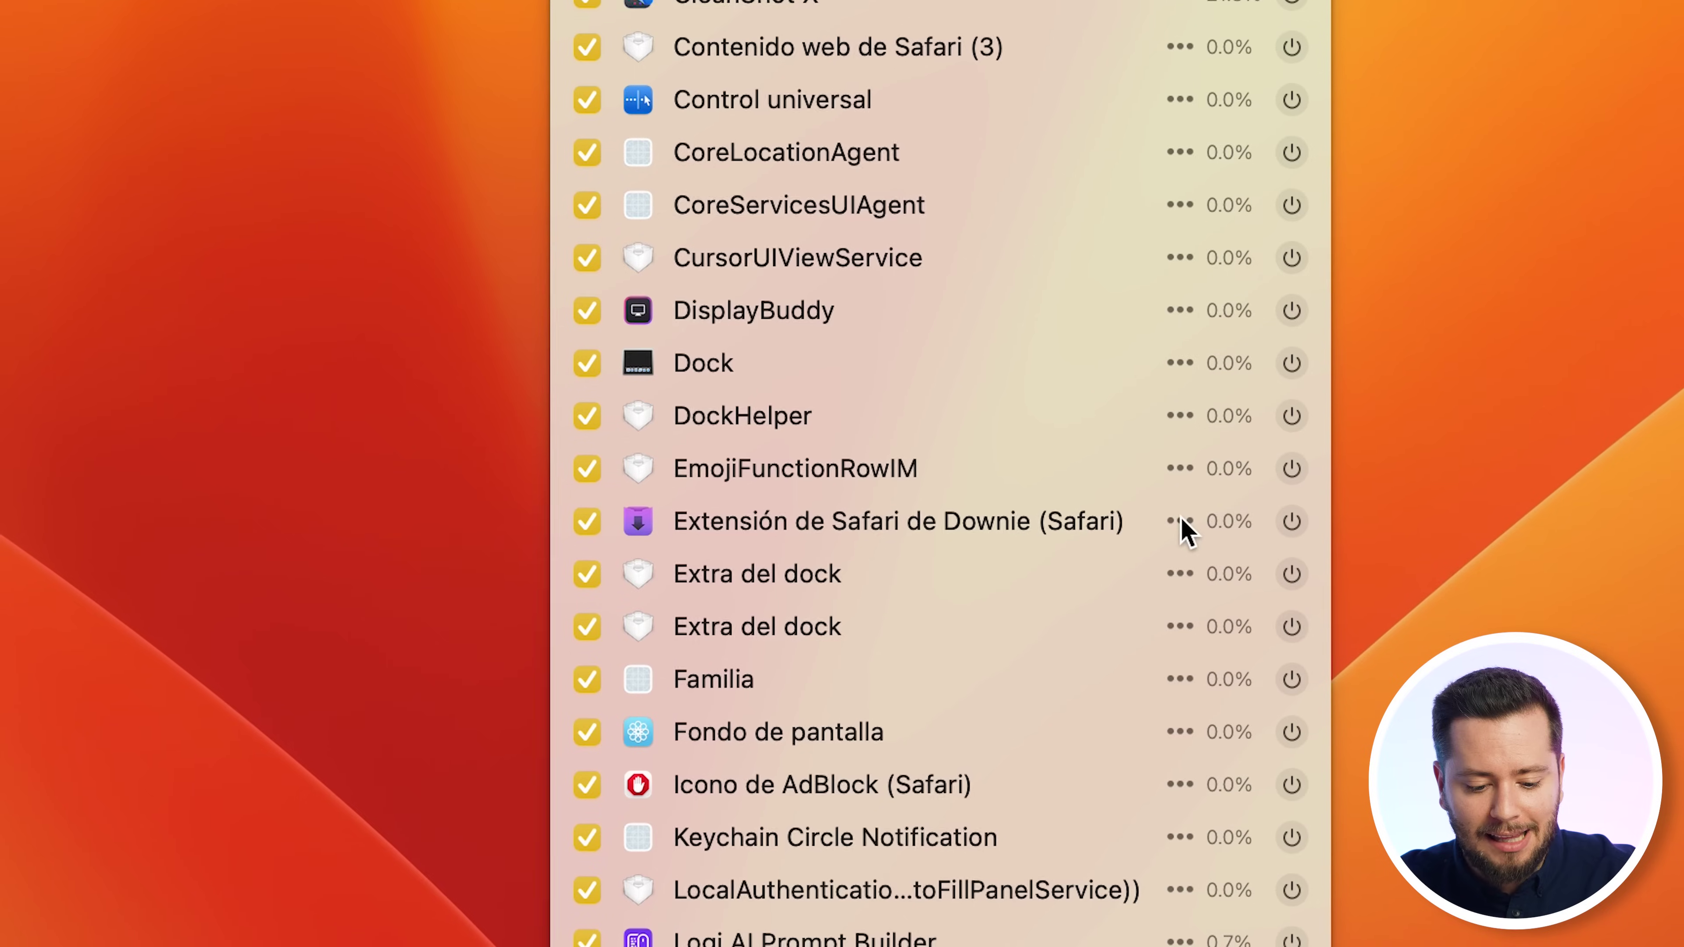
key(alt)
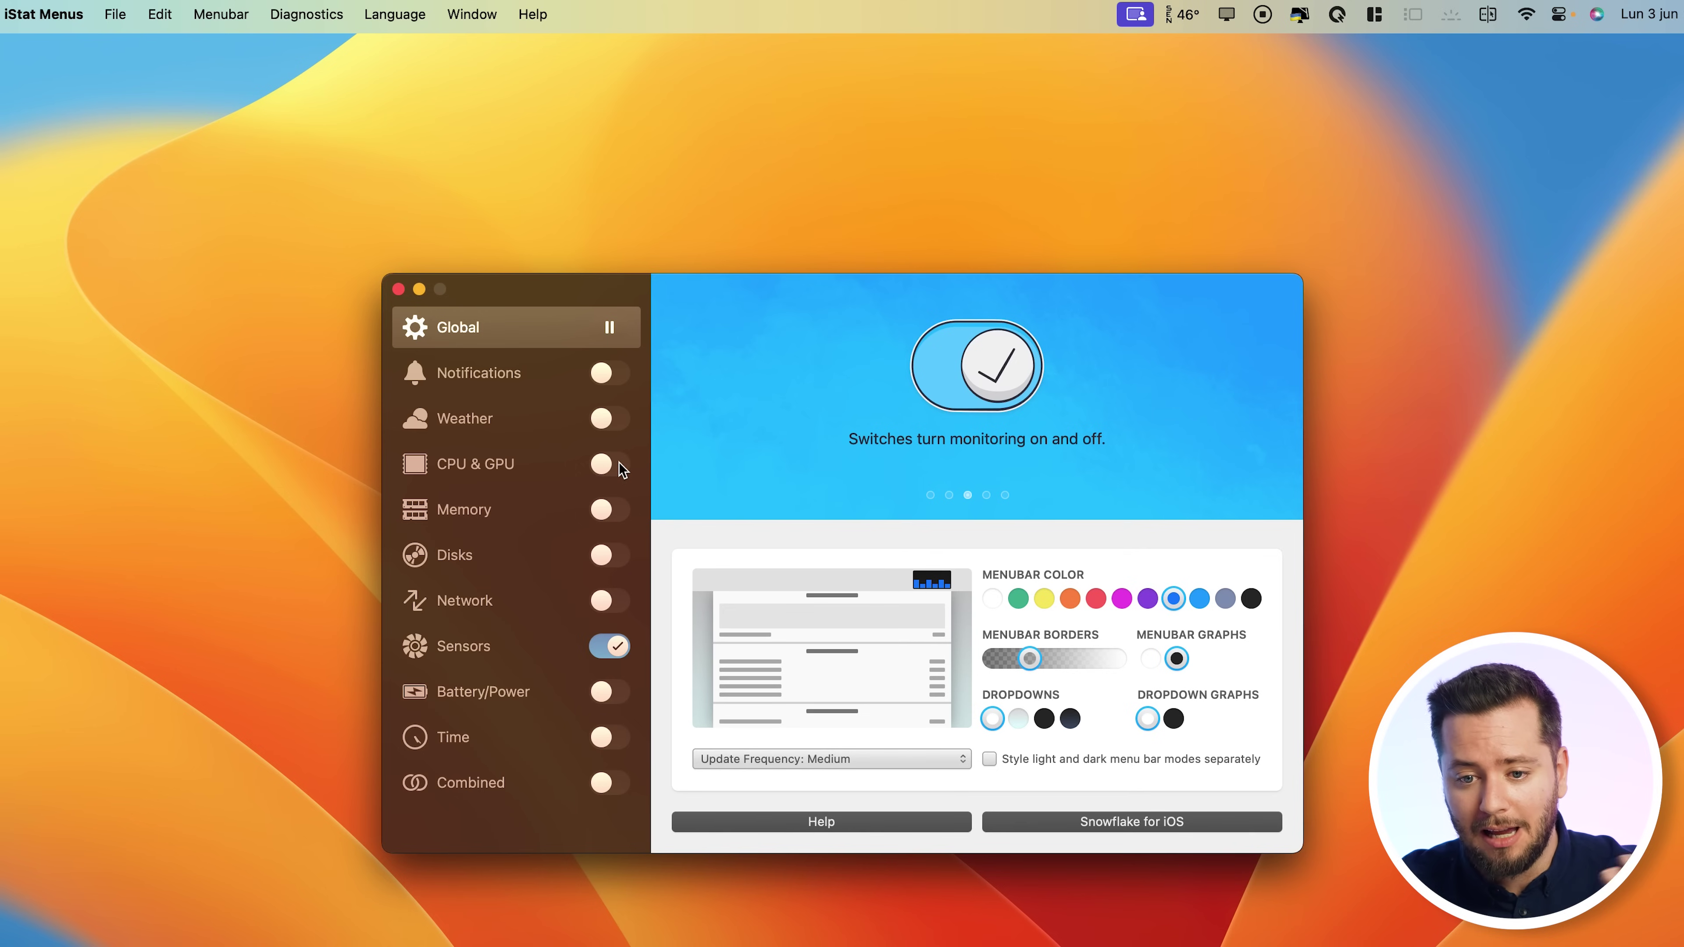
Step: Switch to iStat Menus, turn on CPU & GPU monitoring and check the CPU bar graph's options
click(593, 459)
click(524, 477)
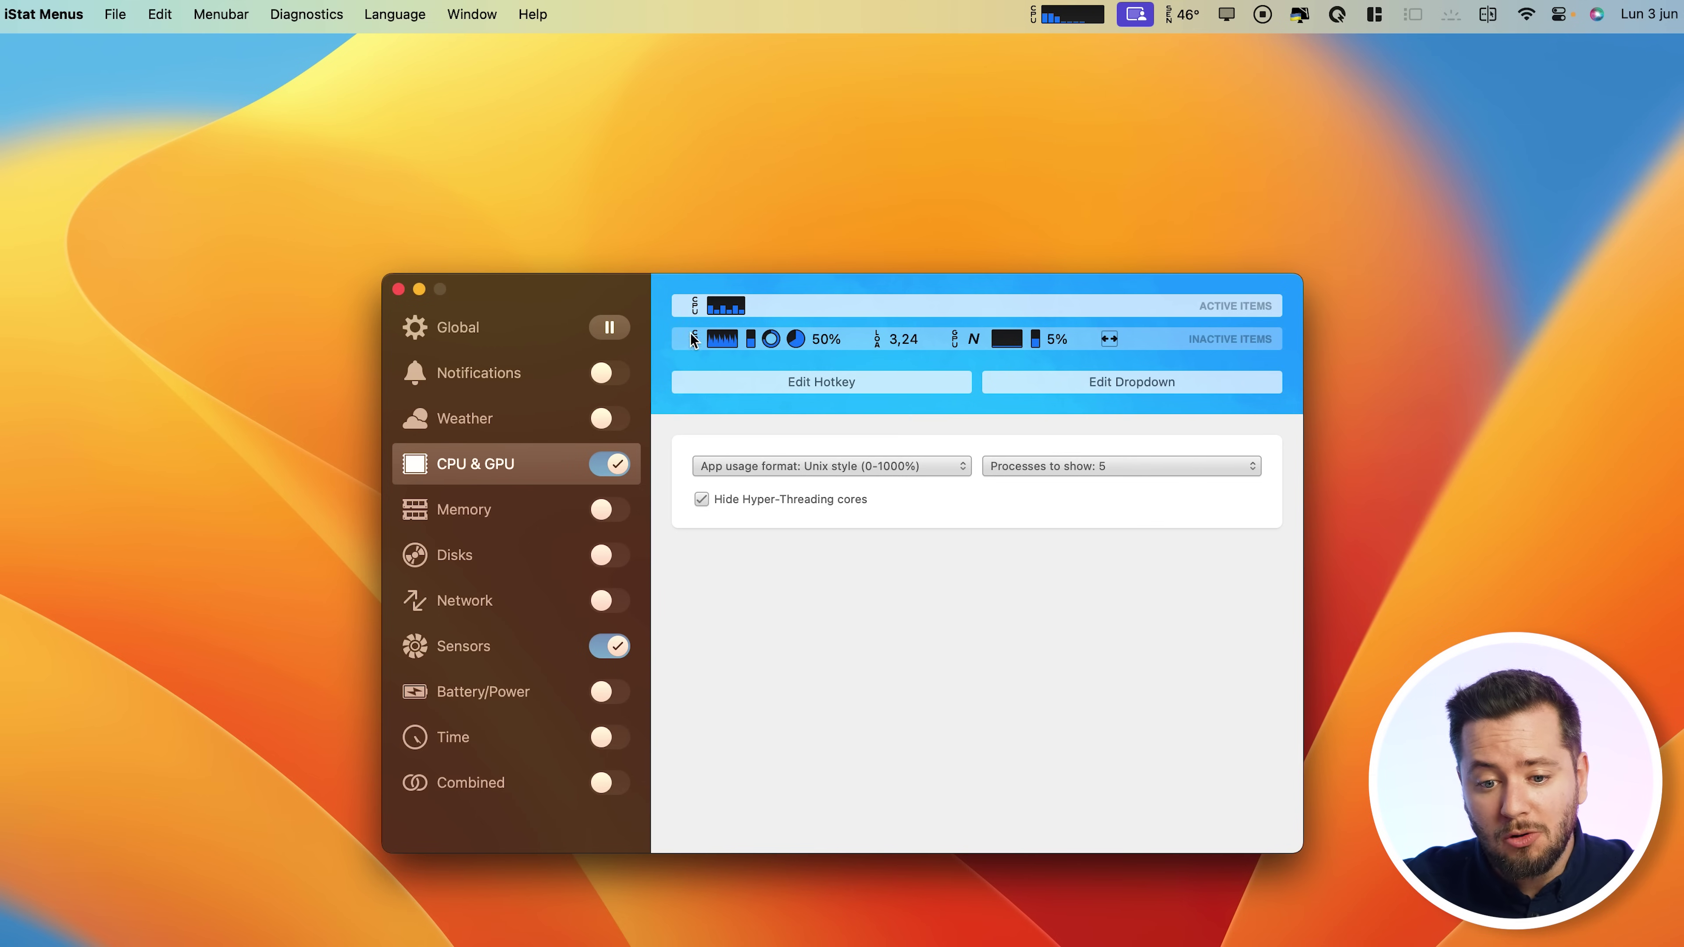
click(754, 340)
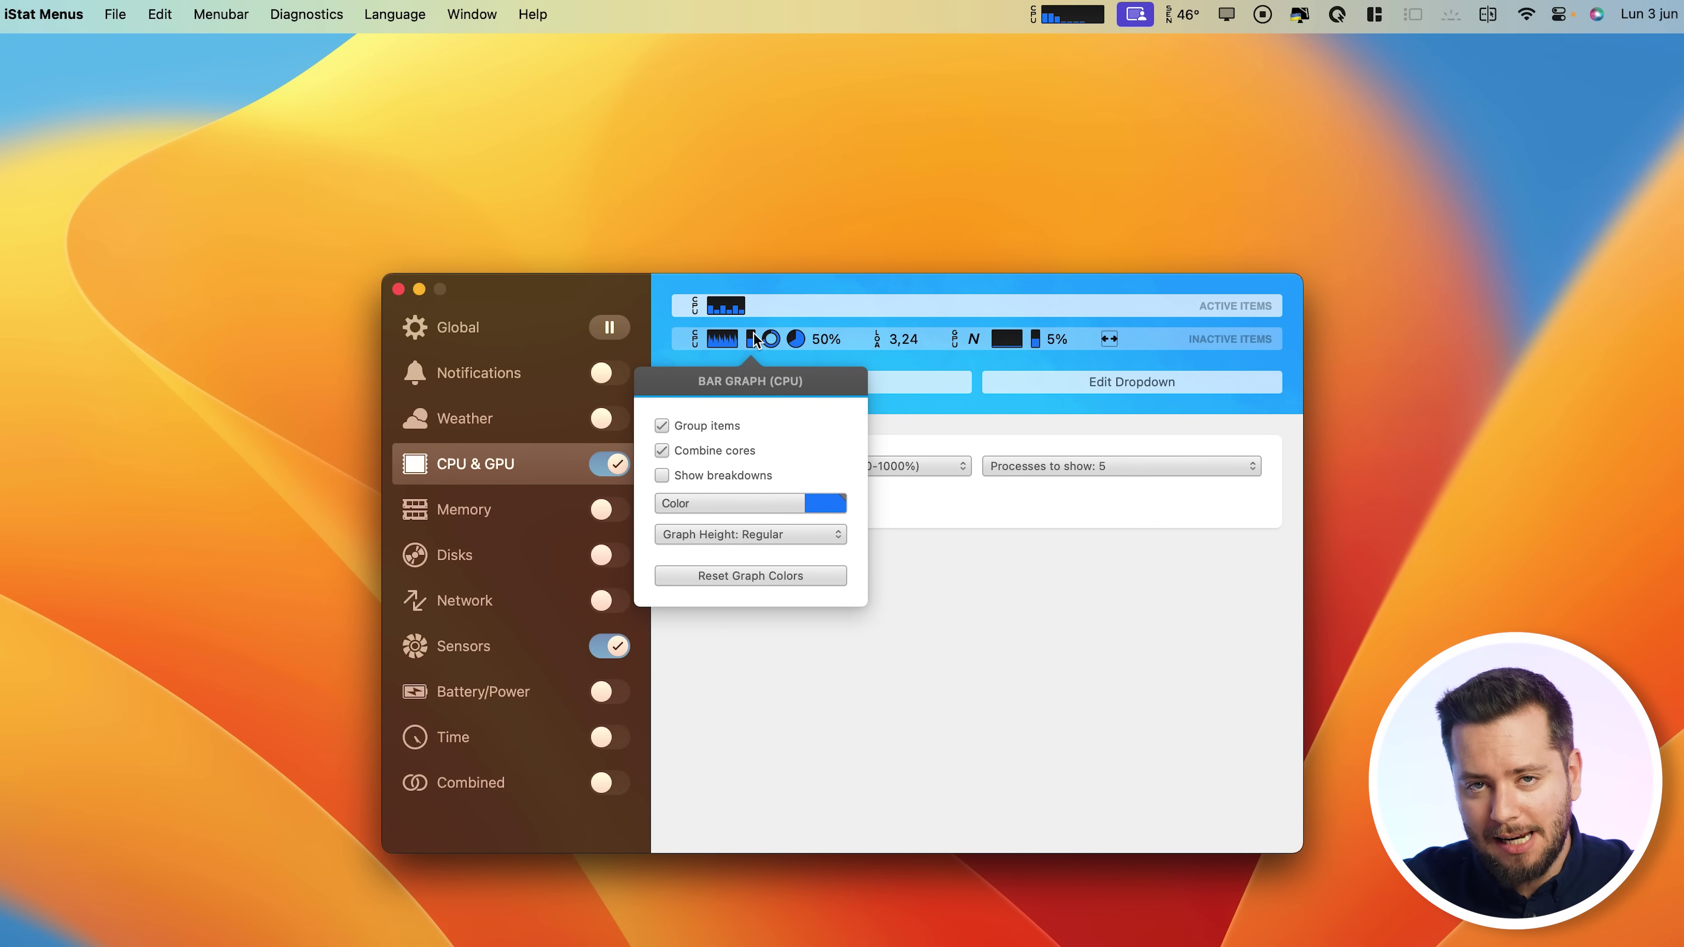
click(754, 339)
Step: View the CPU statistics from the menu bar and turn off CPU & GPU monitoring
click(1061, 16)
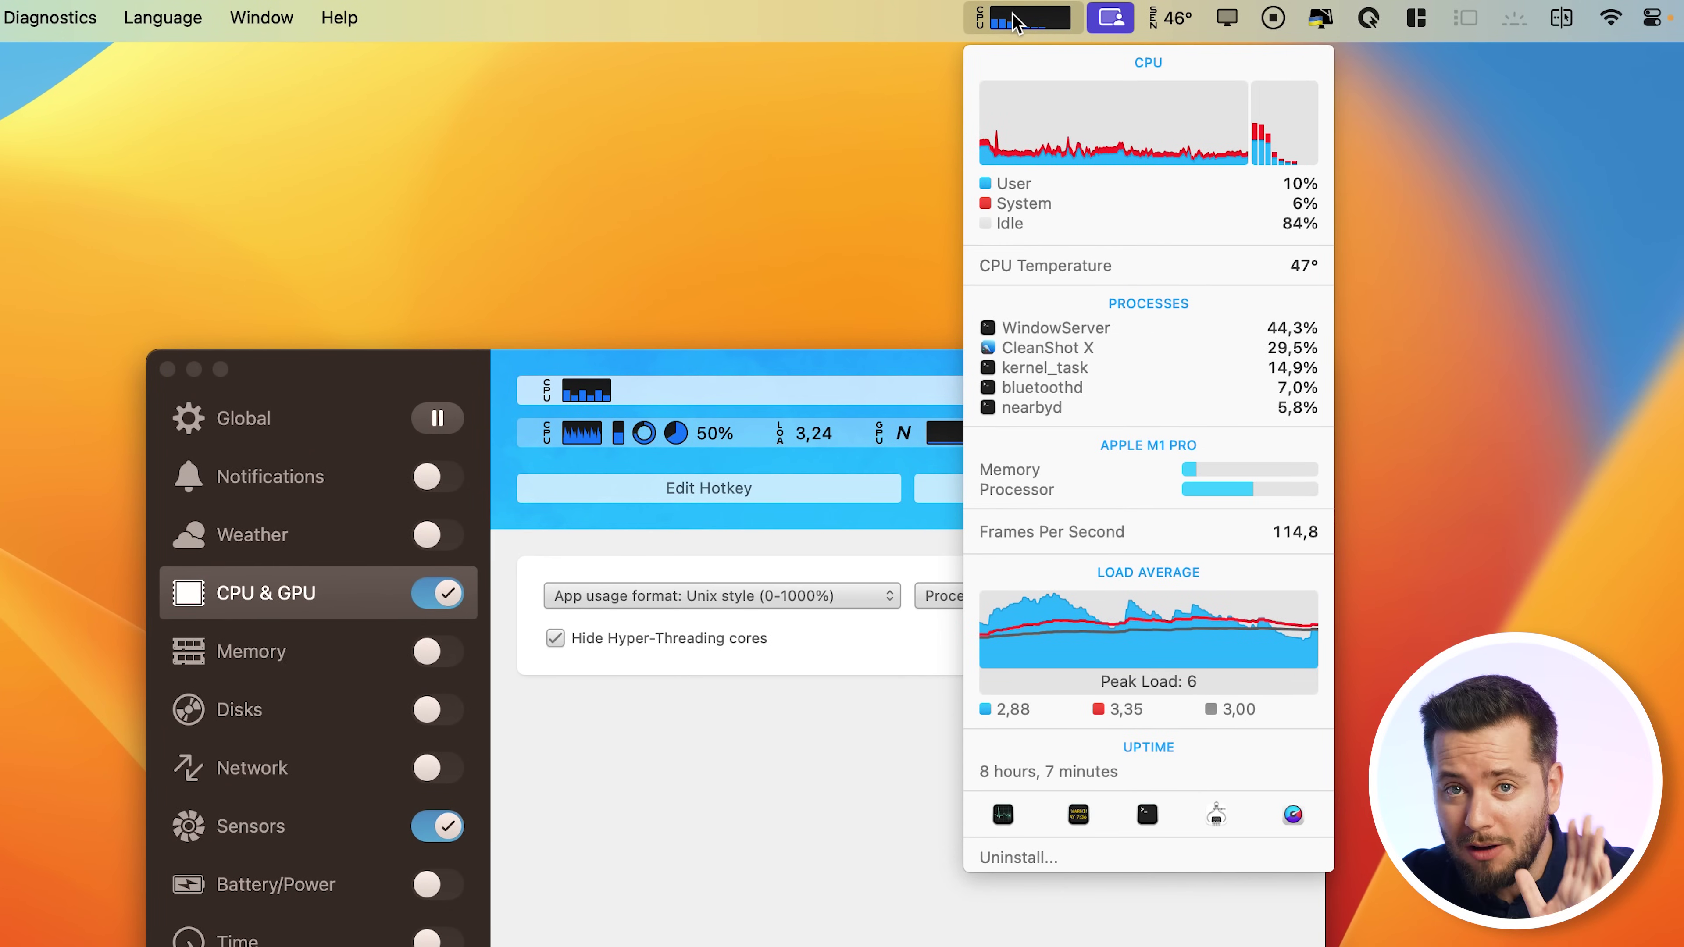
click(398, 673)
click(451, 590)
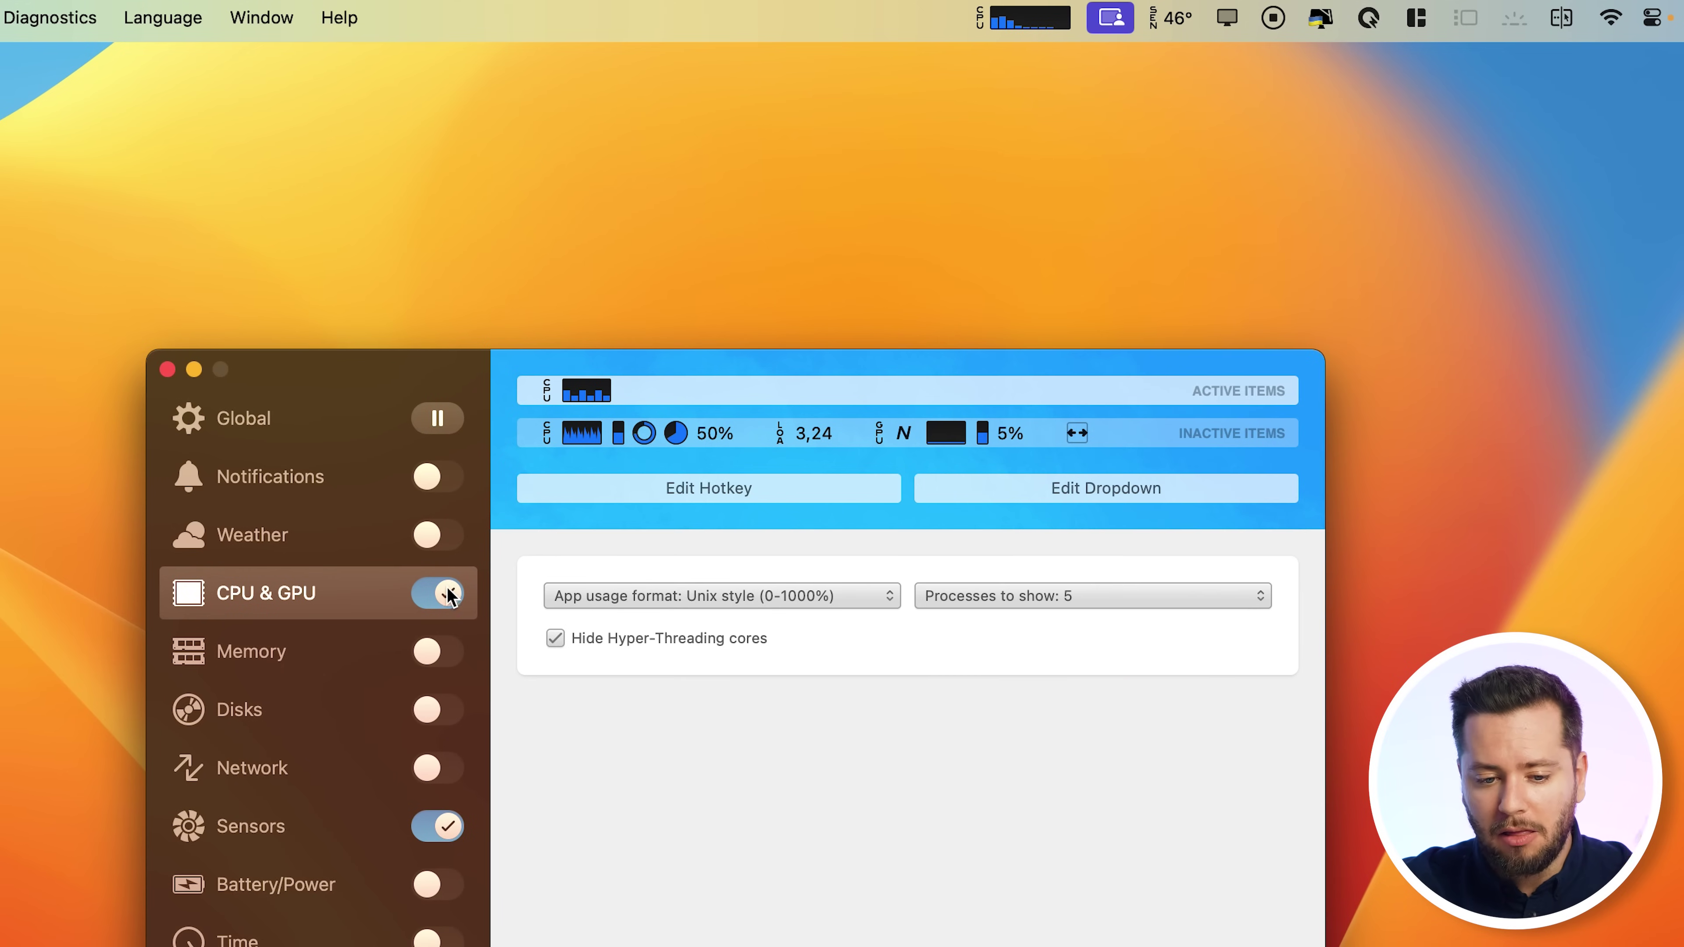
Step: Open the Sensors settings and view the temperature and fan readings from the menu bar
click(248, 825)
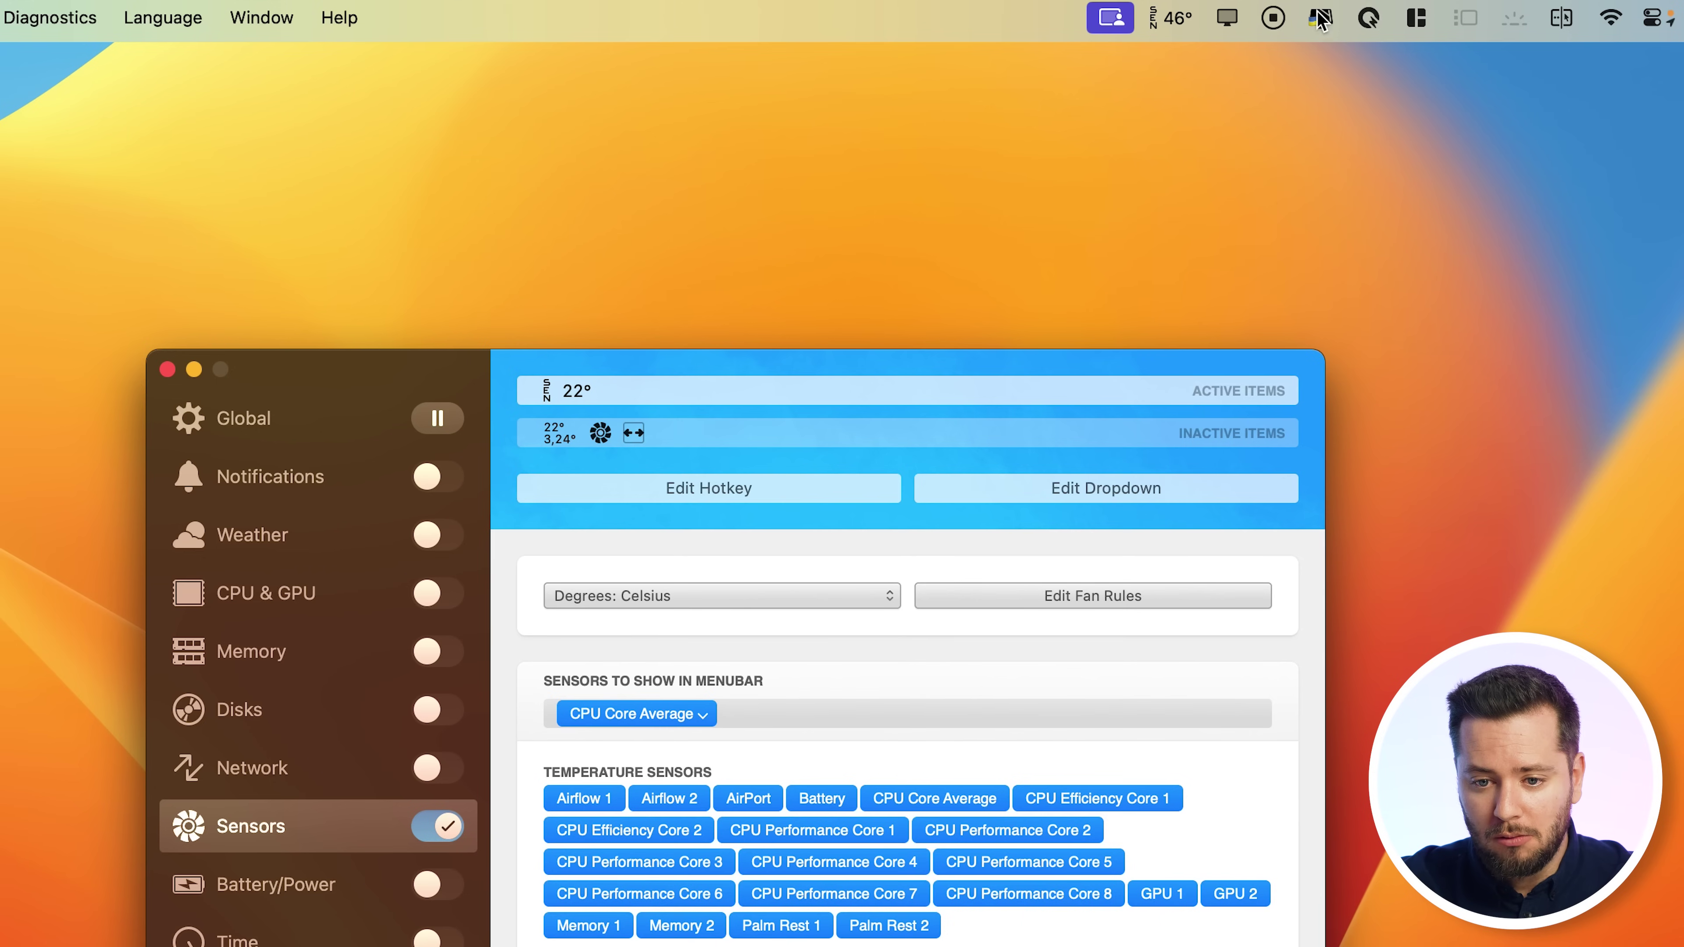
click(1167, 25)
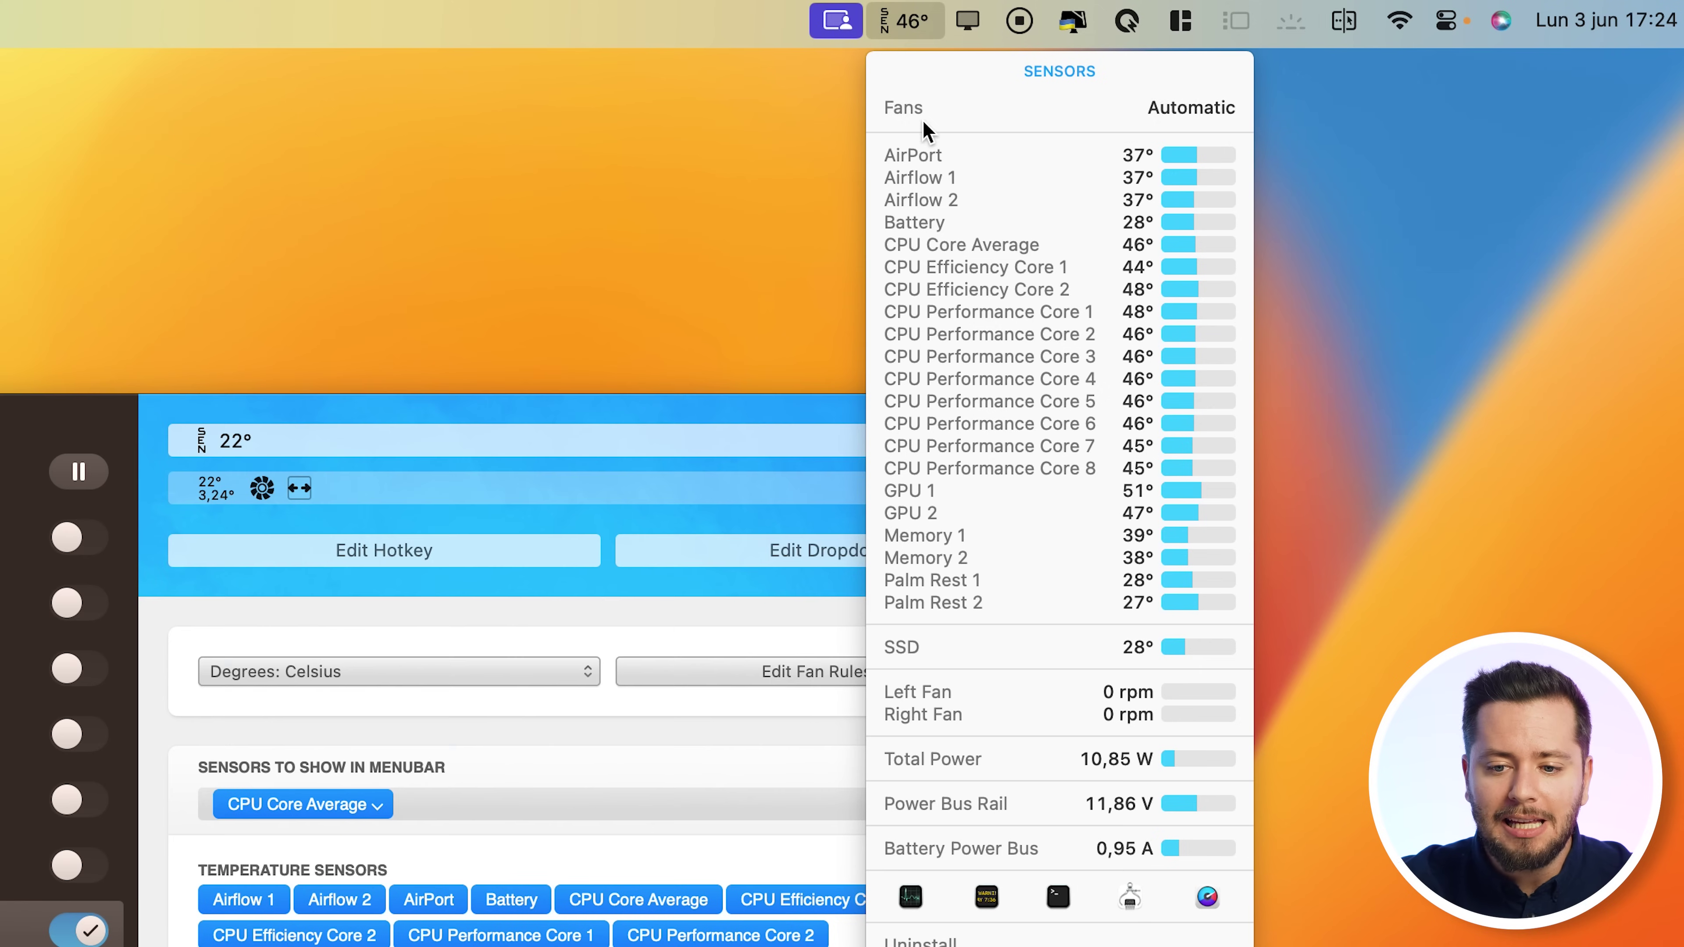
Step: Try the Medium and High fan modes and set the fans back to Automatic Fan Rules
mouse_move(923, 112)
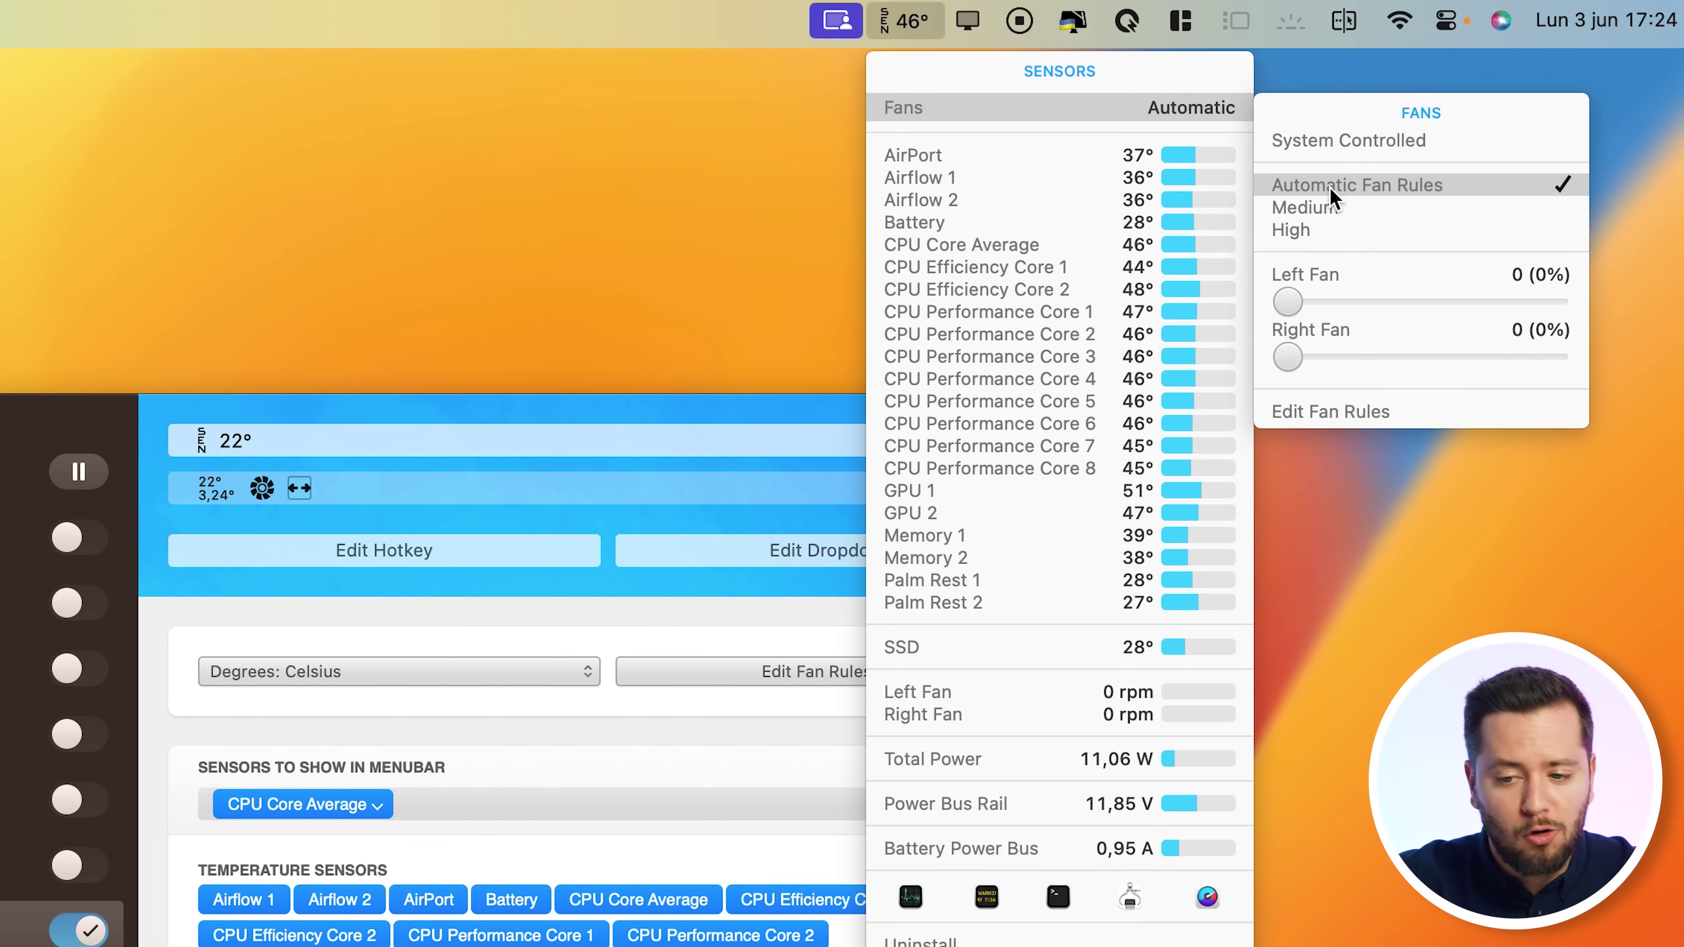
click(1329, 199)
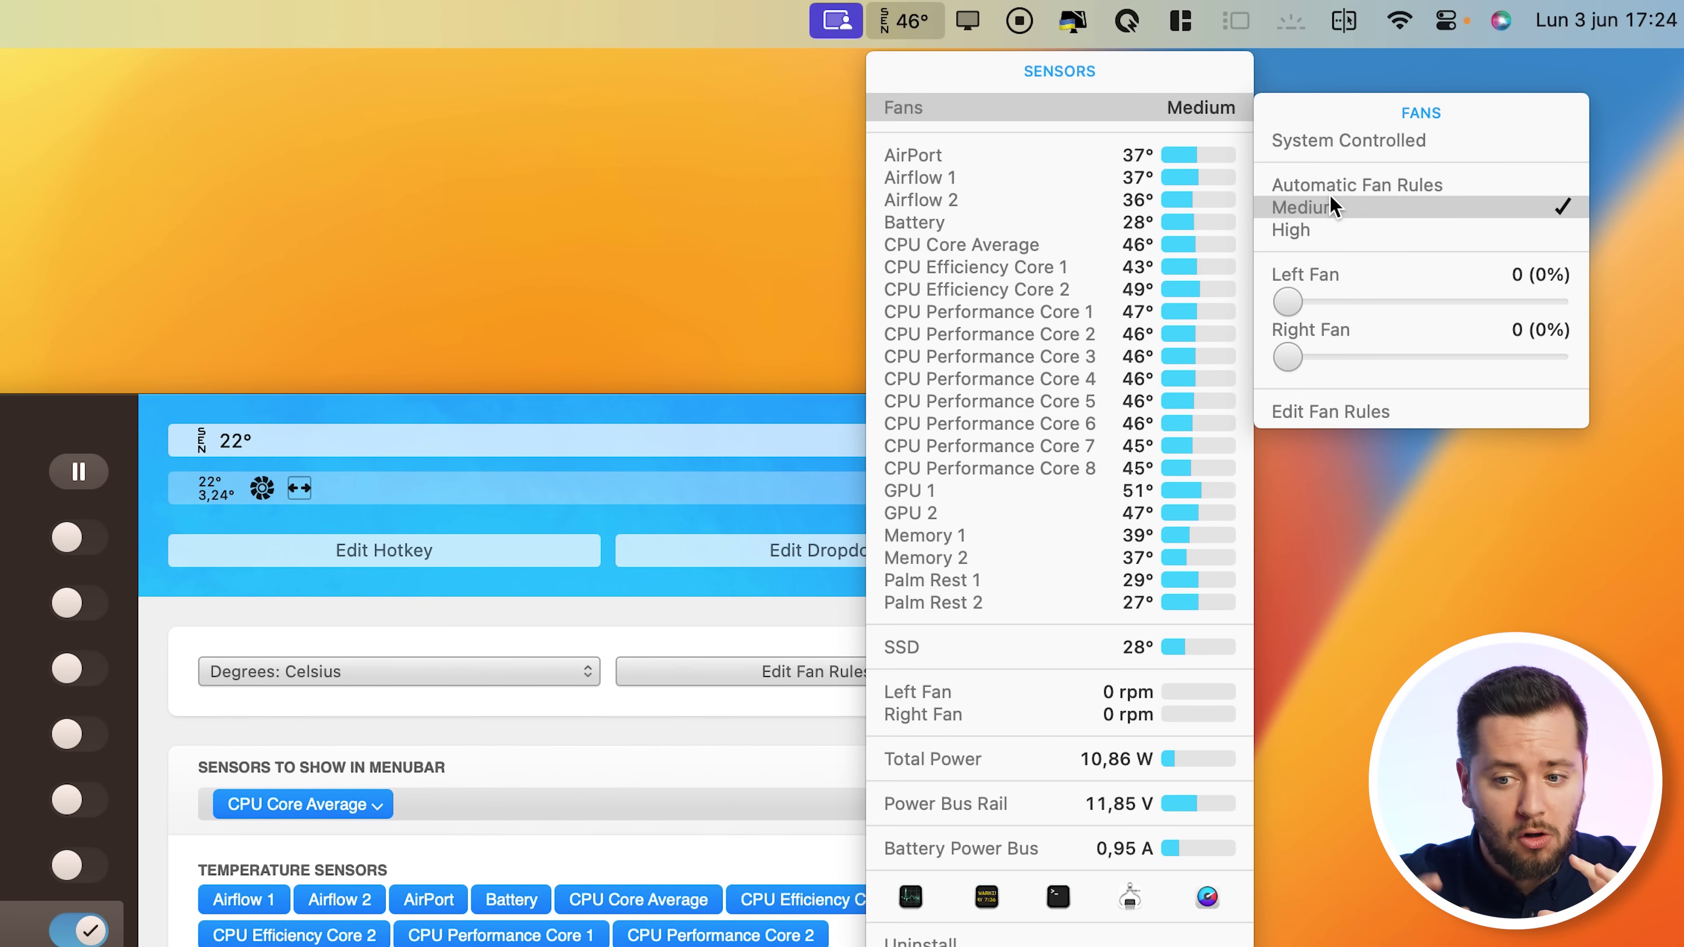
click(1322, 229)
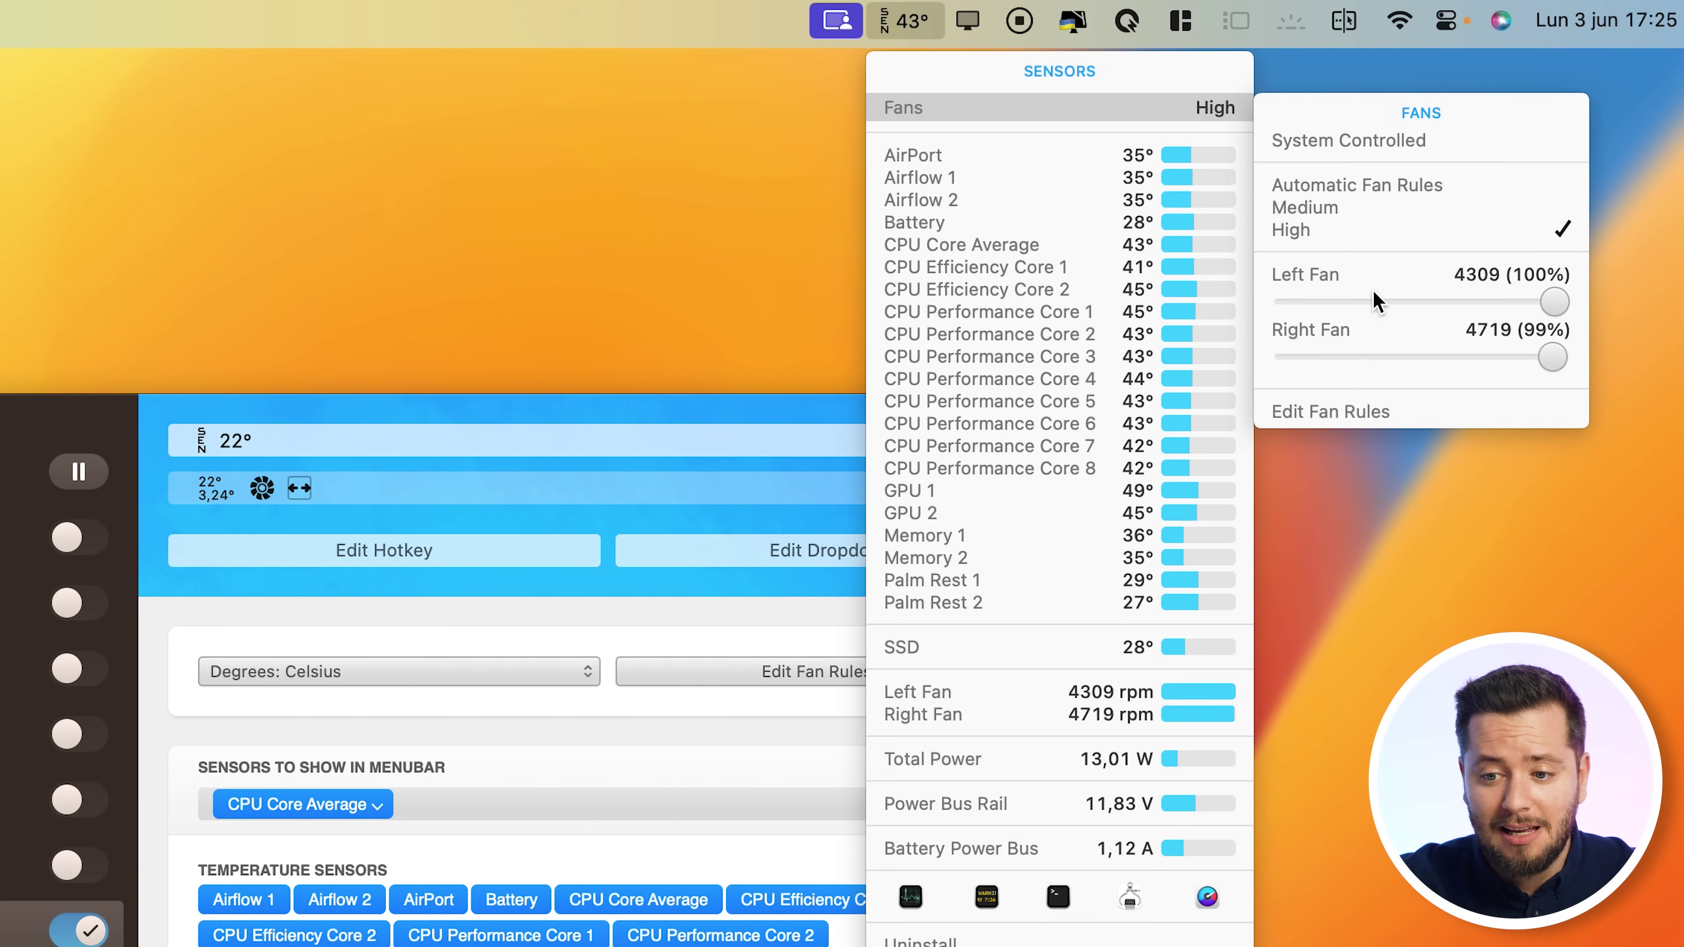
click(1366, 199)
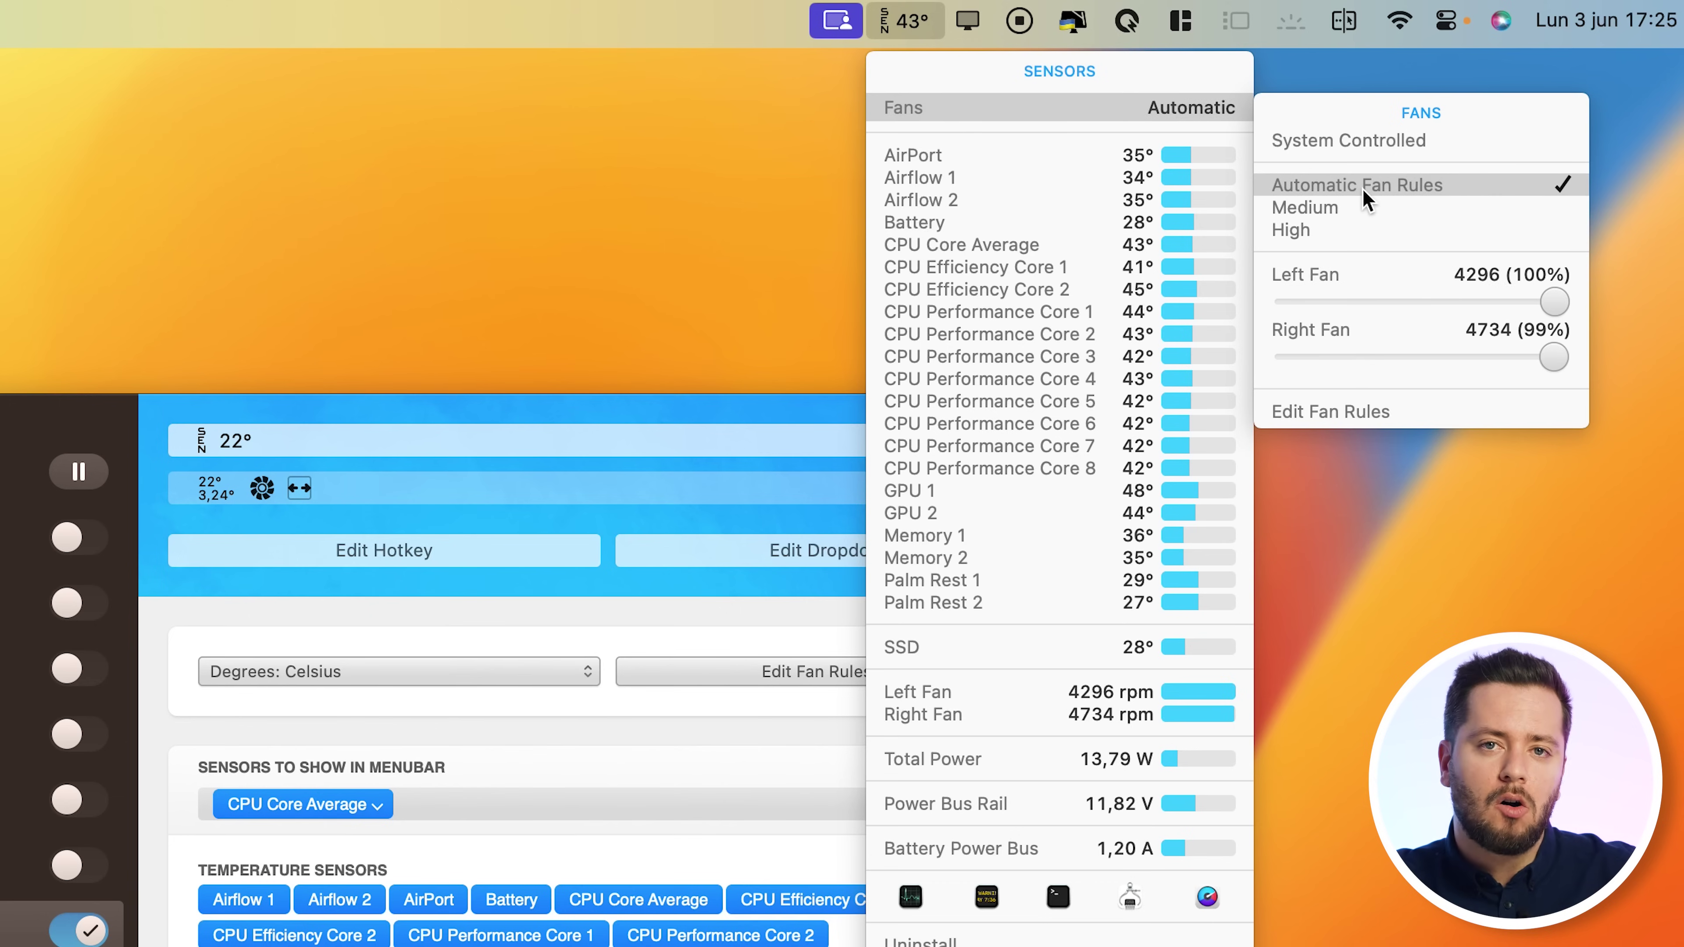